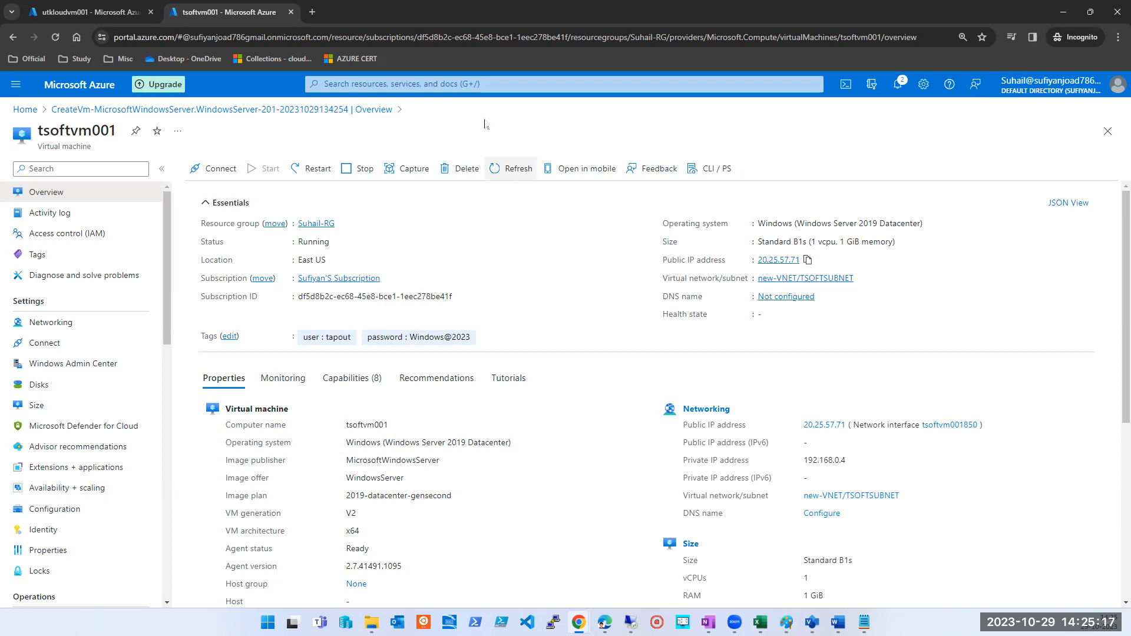
# - Open the list of all virtual machines and highlight the public IP address of tsoftvm001
pyautogui.click(486, 84)
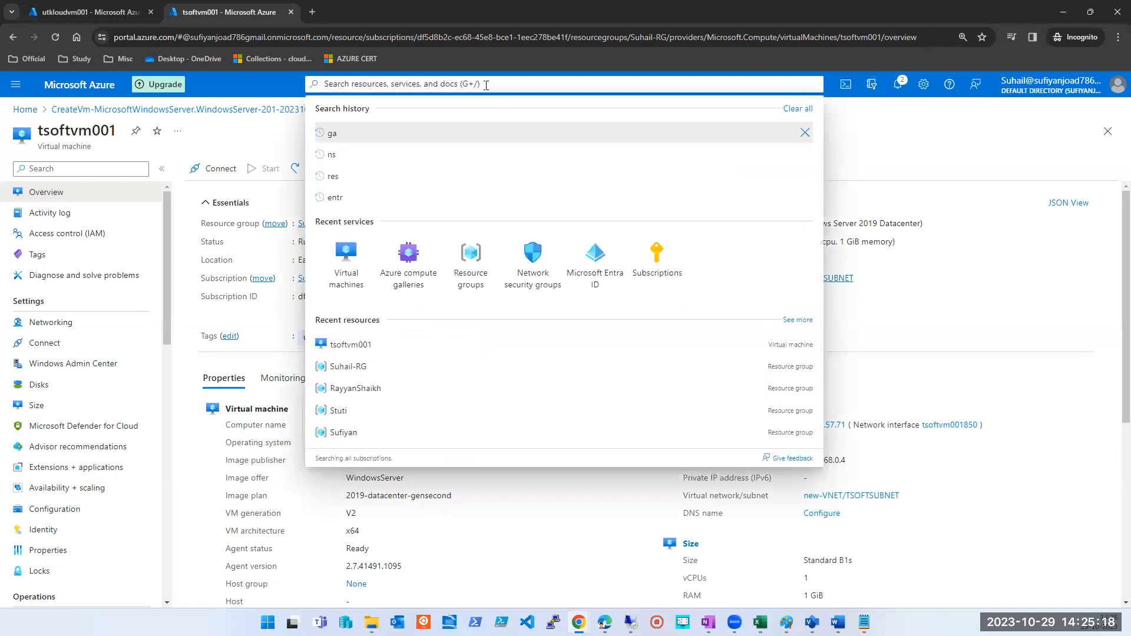
pyautogui.click(349, 254)
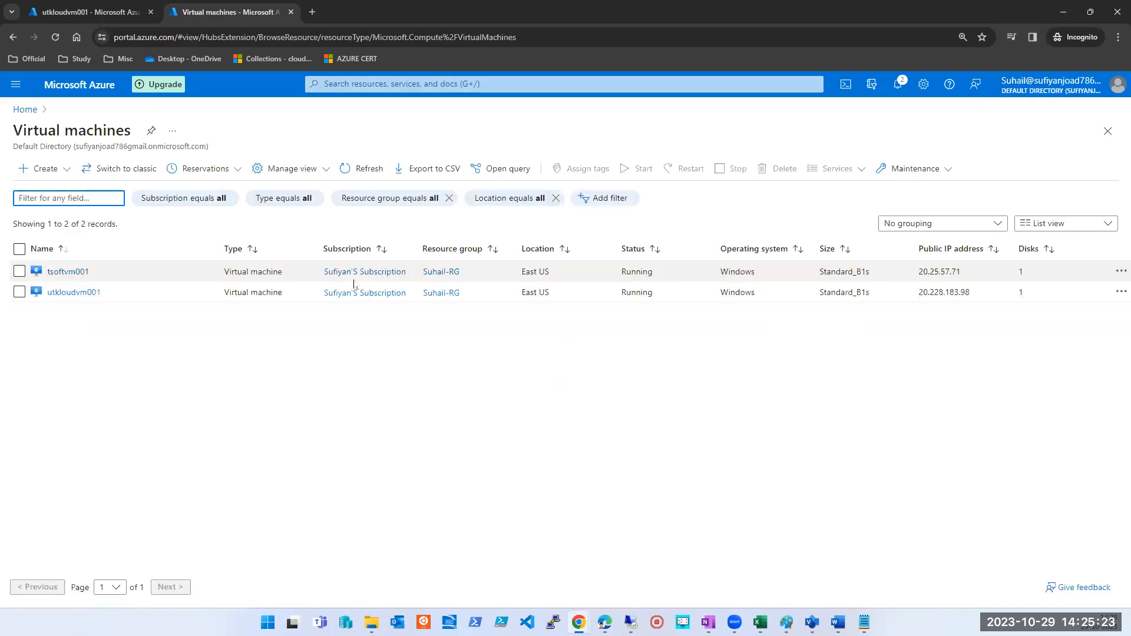
pyautogui.doubleClick(949, 271)
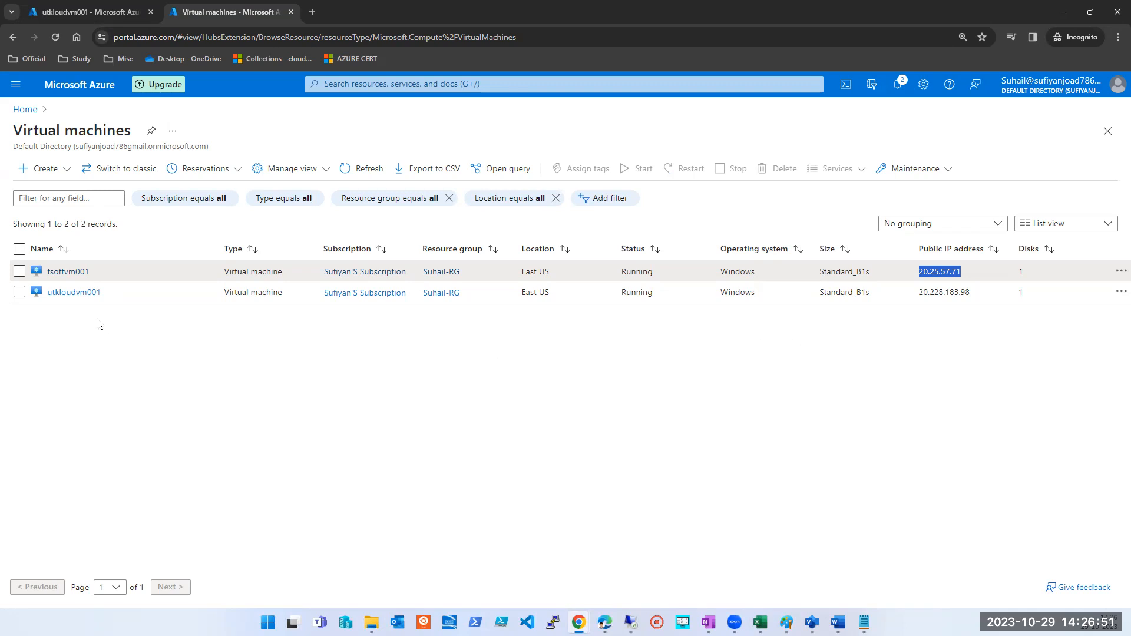
# - Select the public IP address of tsoftvm001 and open the Windows Run dialog, and do the same for utkloudvm001
pyautogui.click(159, 386)
pyautogui.doubleClick(953, 271)
pyautogui.press('super+r')
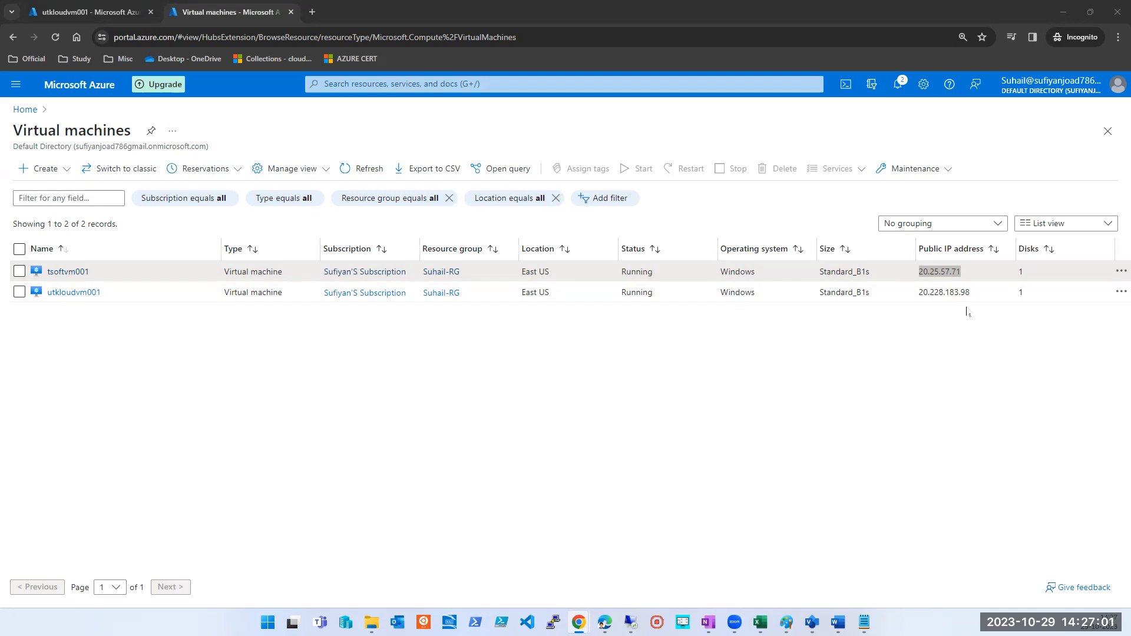
pyautogui.moveTo(969, 293); pyautogui.dragTo(905, 294)
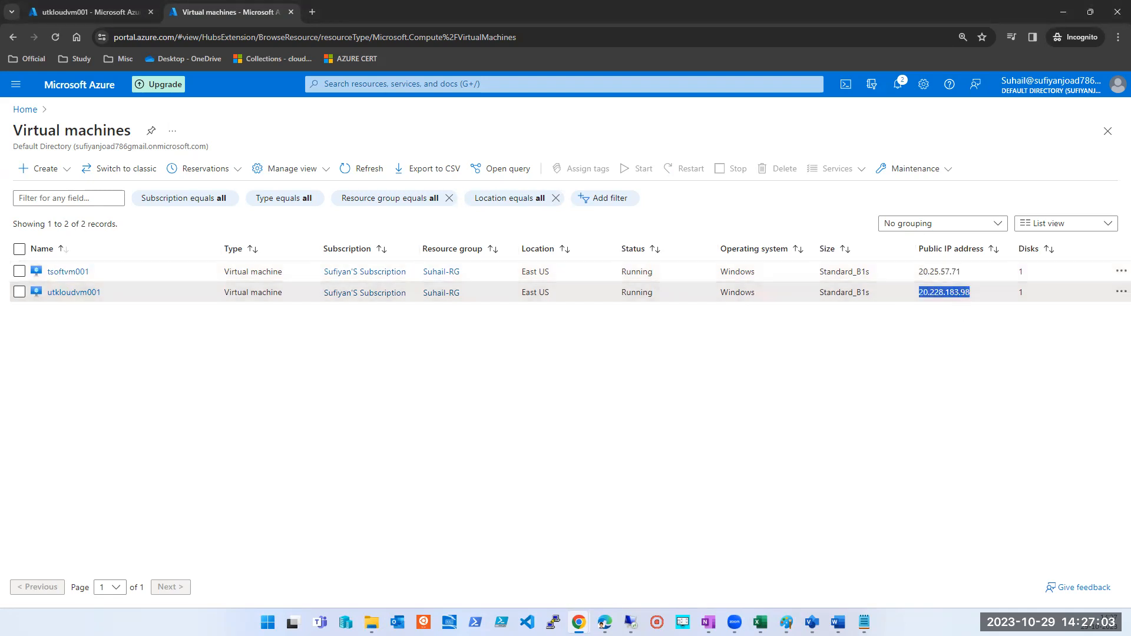
pyautogui.press('super+r')
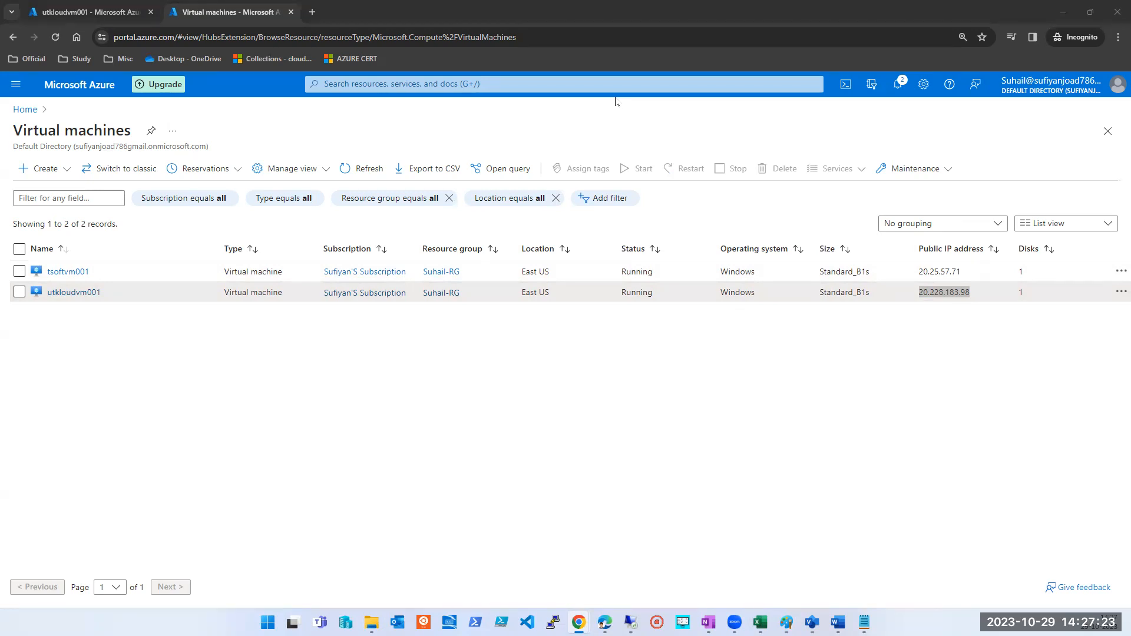
pyautogui.click(463, 395)
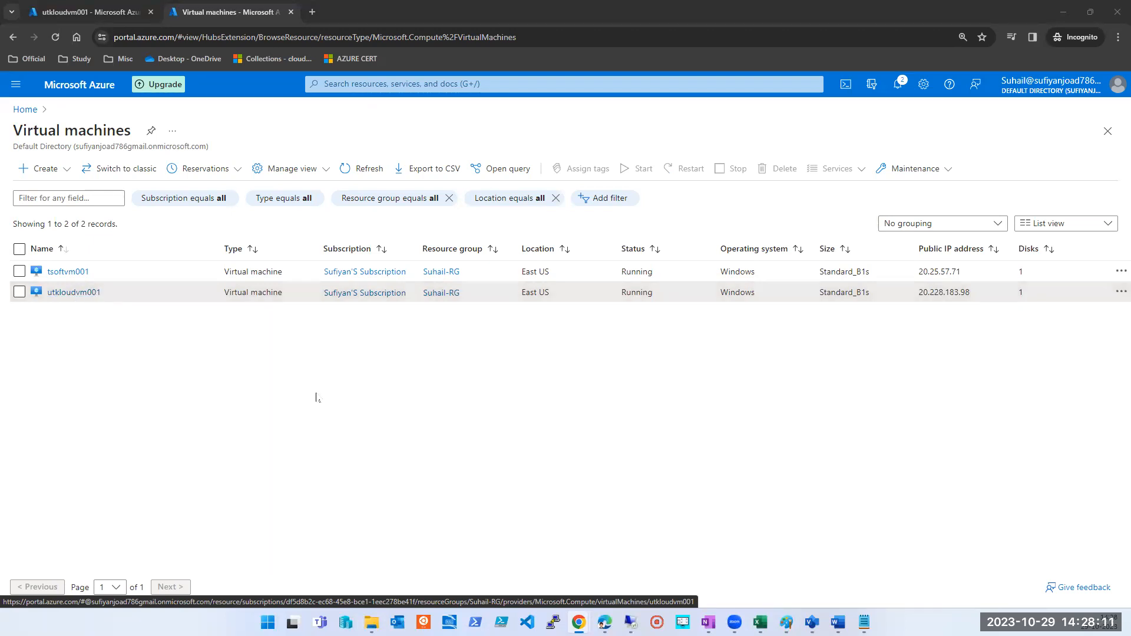
# - Point out the public IP addresses of tsoftvm001 and utkloudvm001 in the virtual machines list
pyautogui.doubleClick(940, 272)
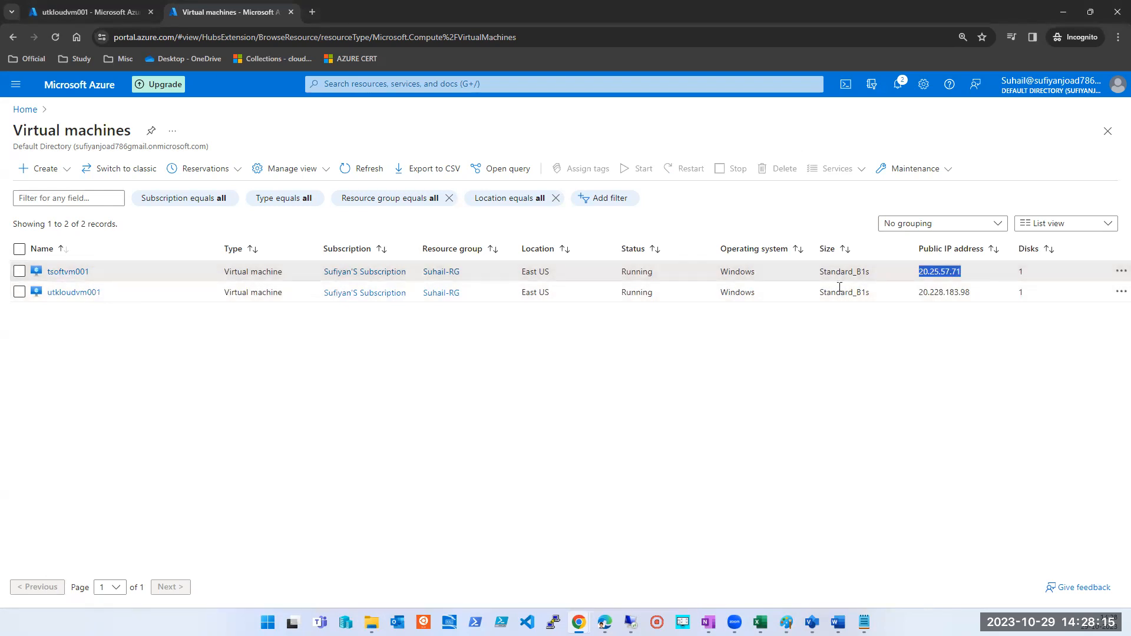
pyautogui.doubleClick(943, 292)
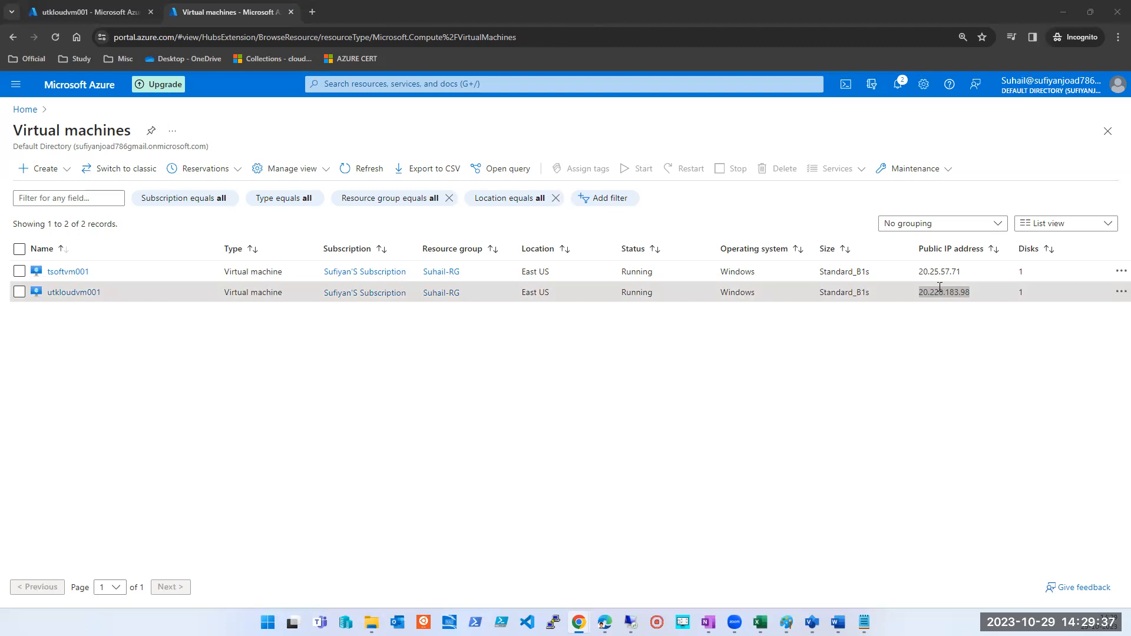
pyautogui.moveTo(813, 623)
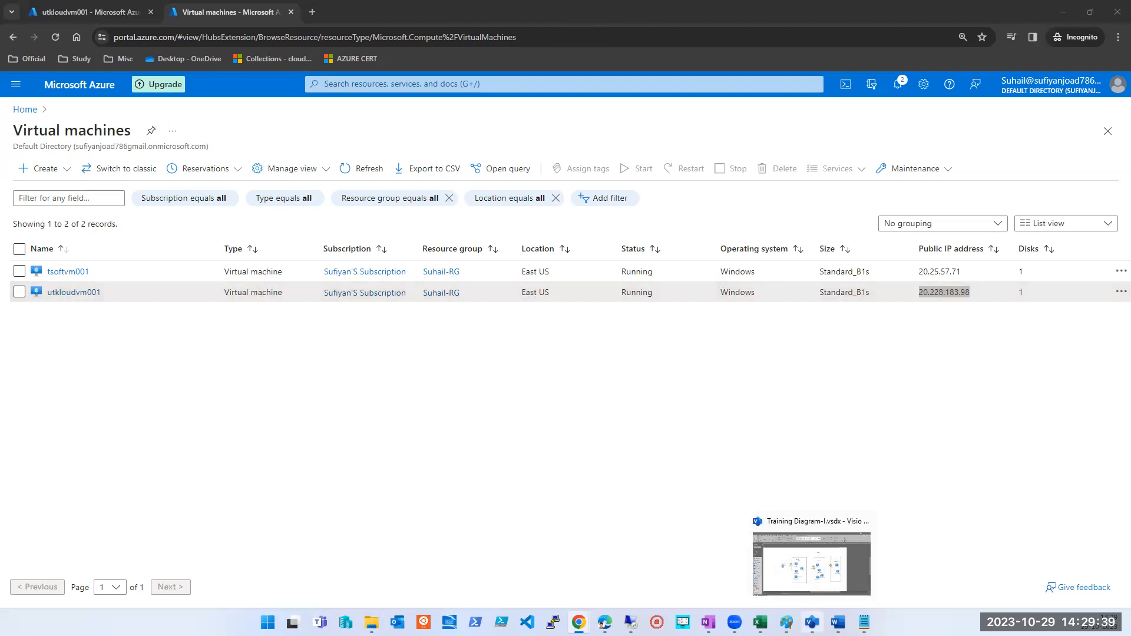
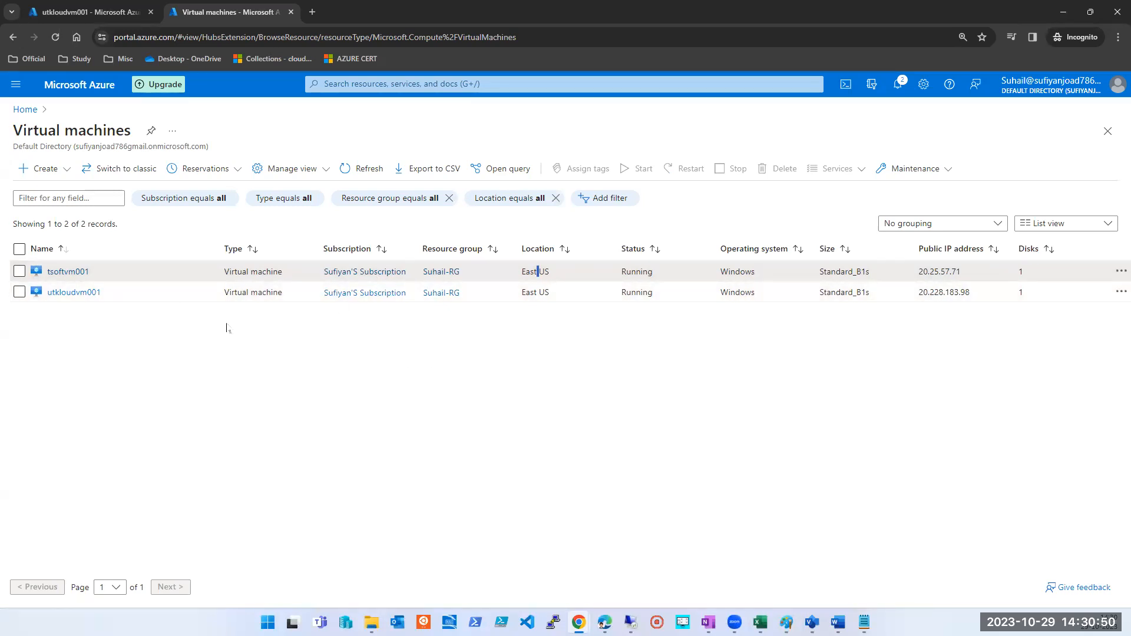
# - Compare the overview details of tsoftvm001 and utkloudvm001, including their virtual network and subnet
pyautogui.click(69, 273)
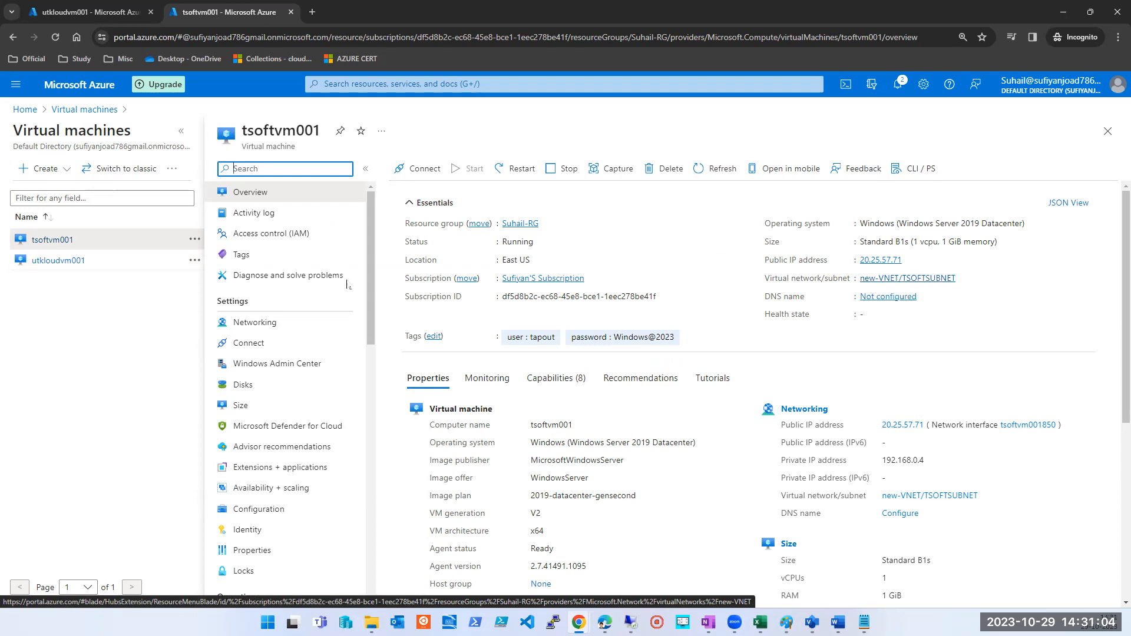
pyautogui.click(61, 263)
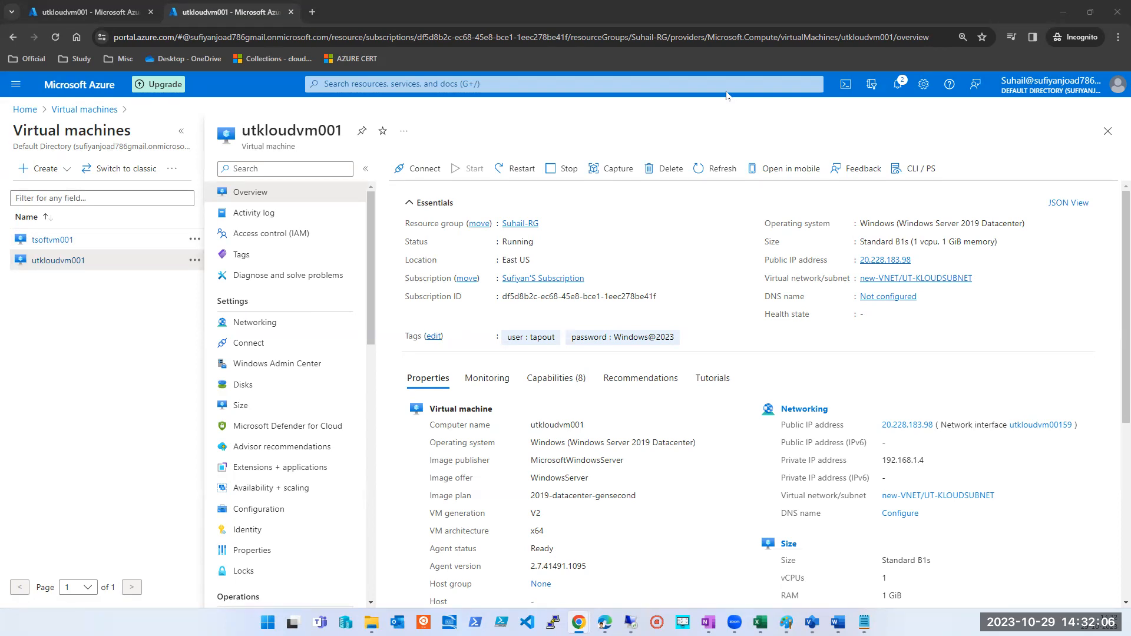
pyautogui.click(42, 240)
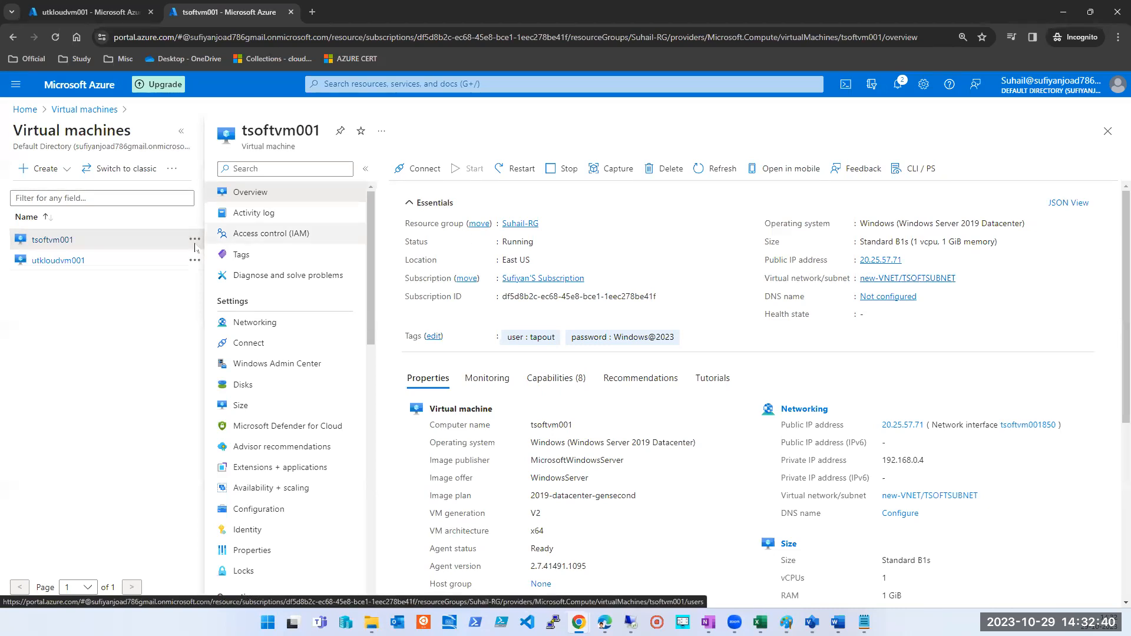
pyautogui.click(57, 260)
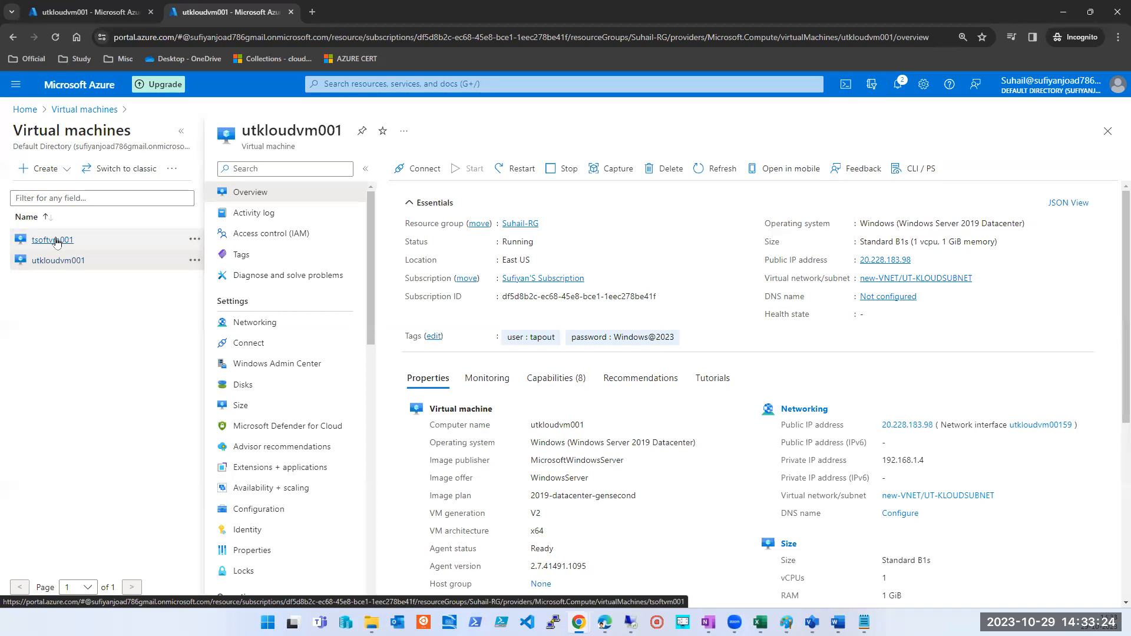
# - Search the portal for "load" in the other browser tab and open the form for creating a load balancer
pyautogui.click(87, 12)
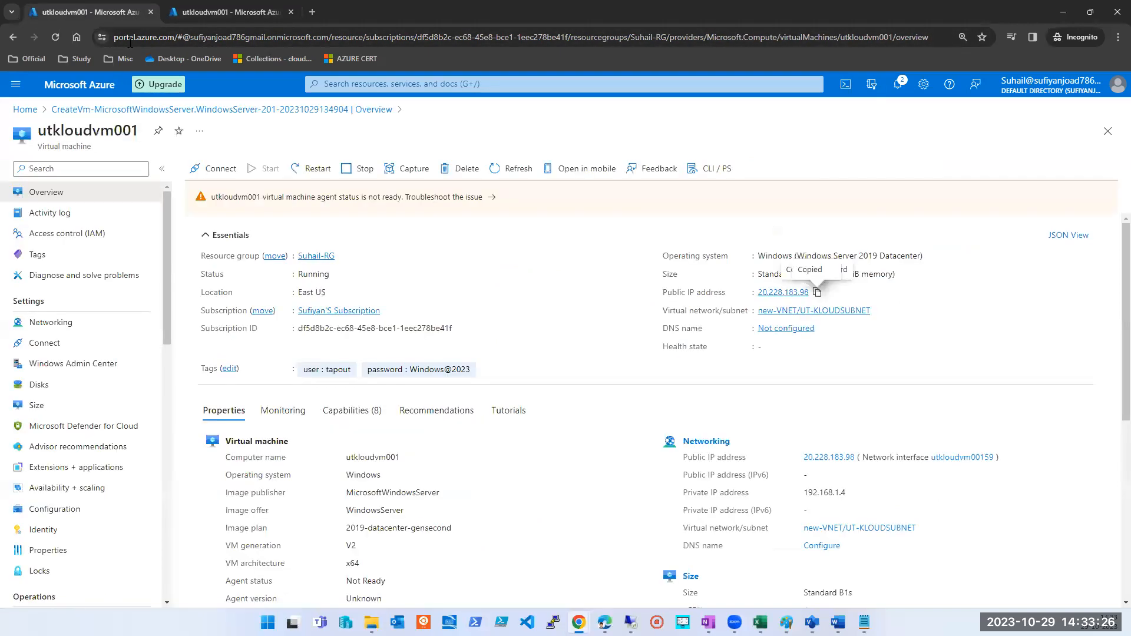
pyautogui.click(394, 78)
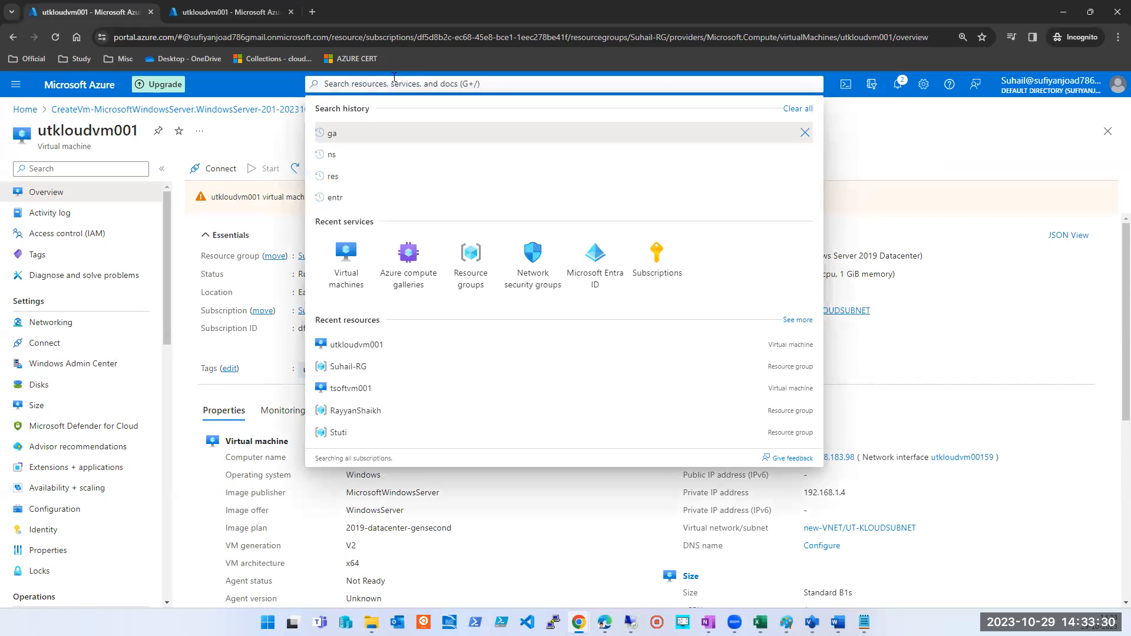
pyautogui.write('load')
pyautogui.click(362, 191)
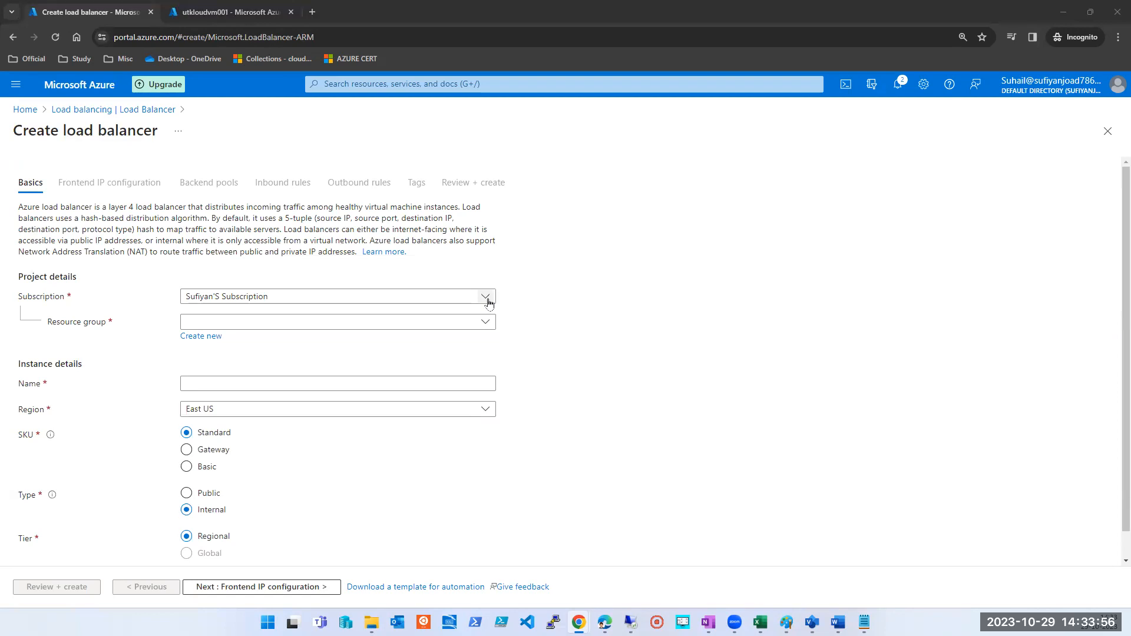
# - Assign the load balancer to the existing resource group Suhail-RG, leaving the default subscription
pyautogui.click(488, 302)
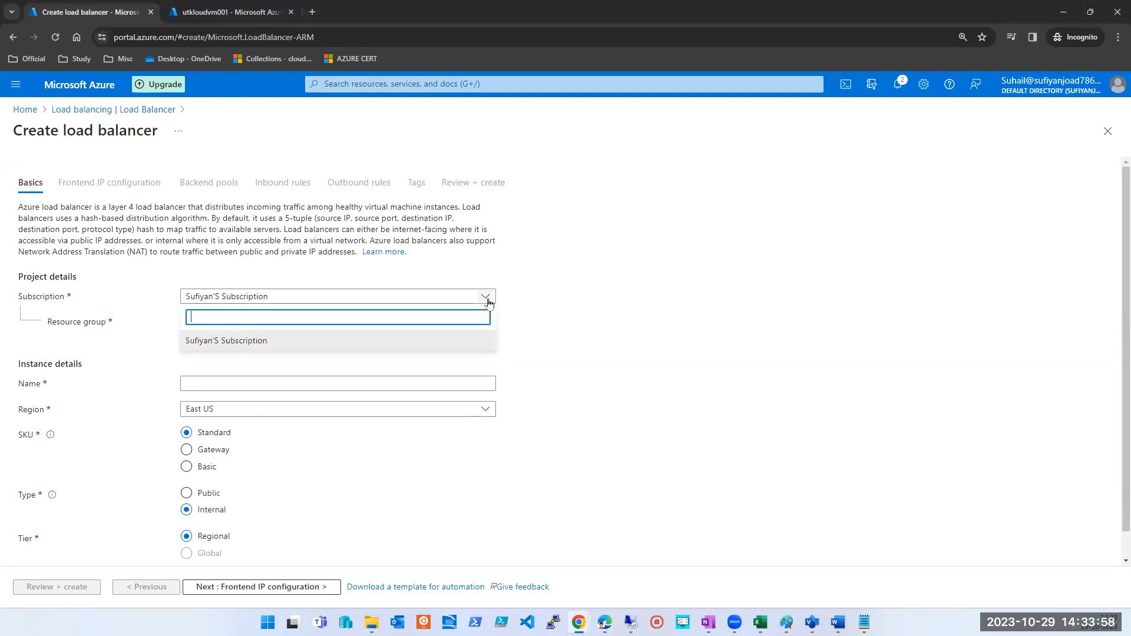
pyautogui.click(488, 303)
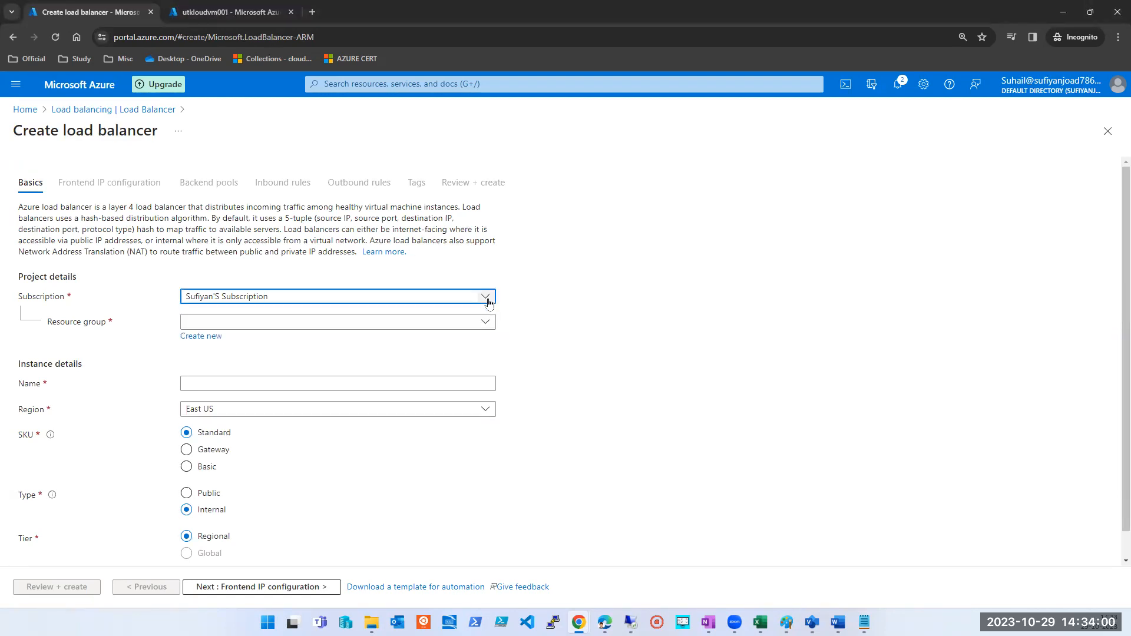
pyautogui.click(484, 329)
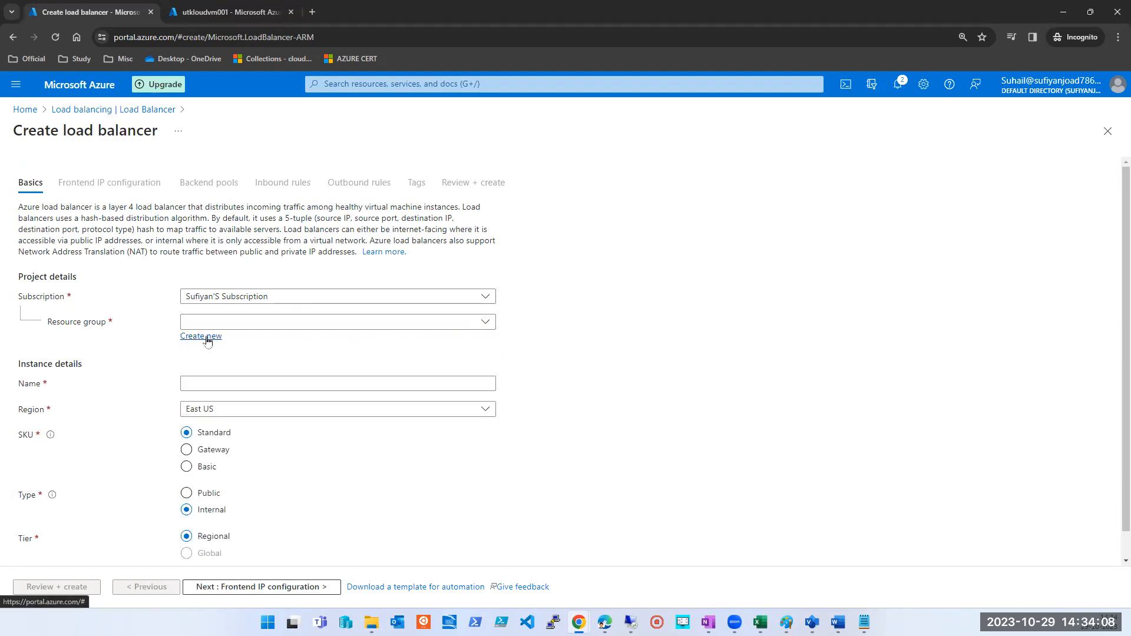
pyautogui.click(291, 325)
pyautogui.write('suh')
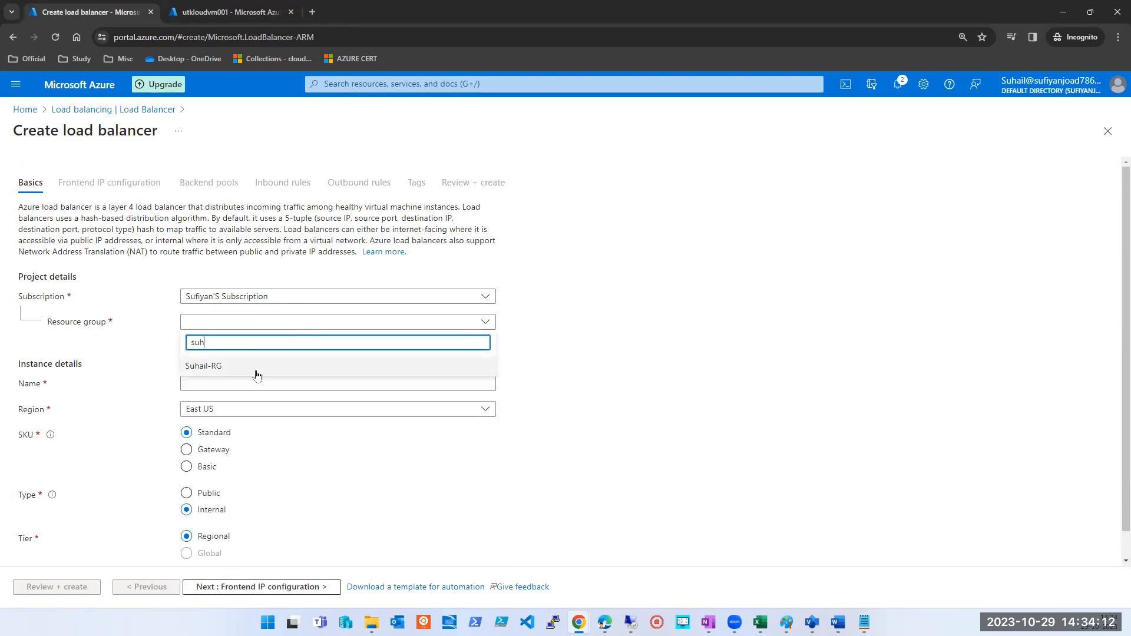
pyautogui.click(255, 372)
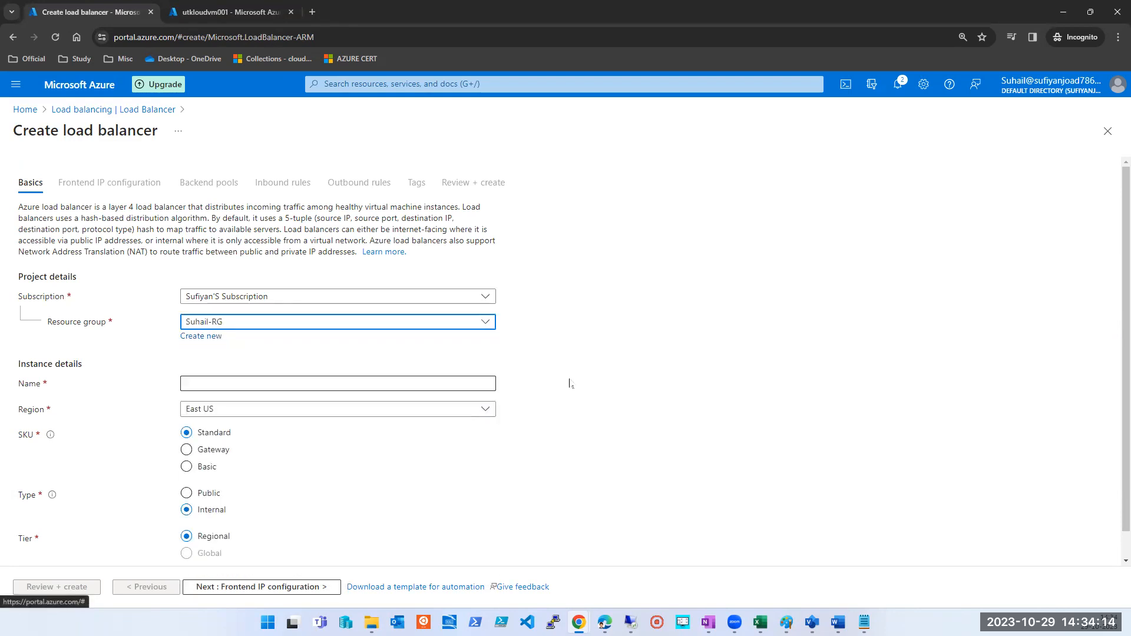
pyautogui.click(228, 380)
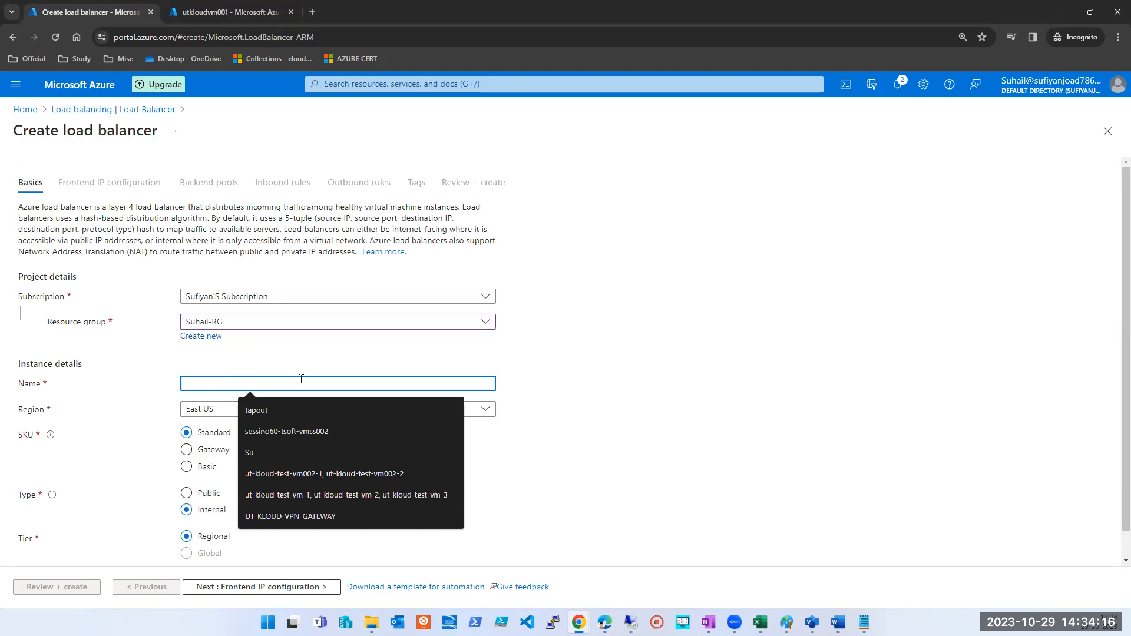
pyautogui.scroll(-1, 741, 361)
pyautogui.click(243, 363)
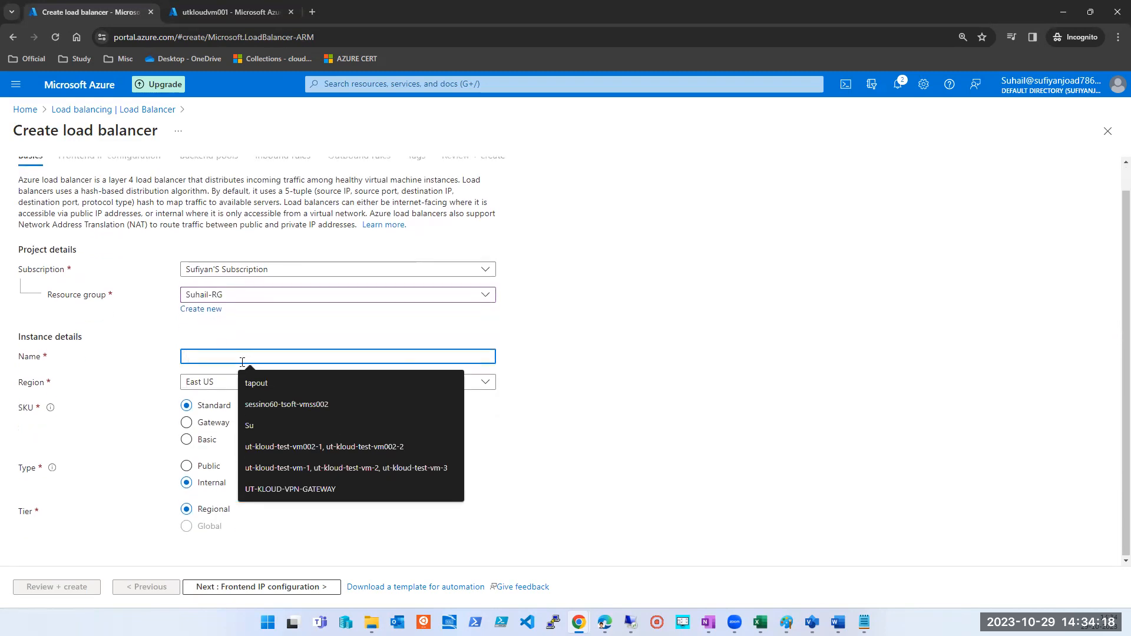
pyautogui.click(740, 362)
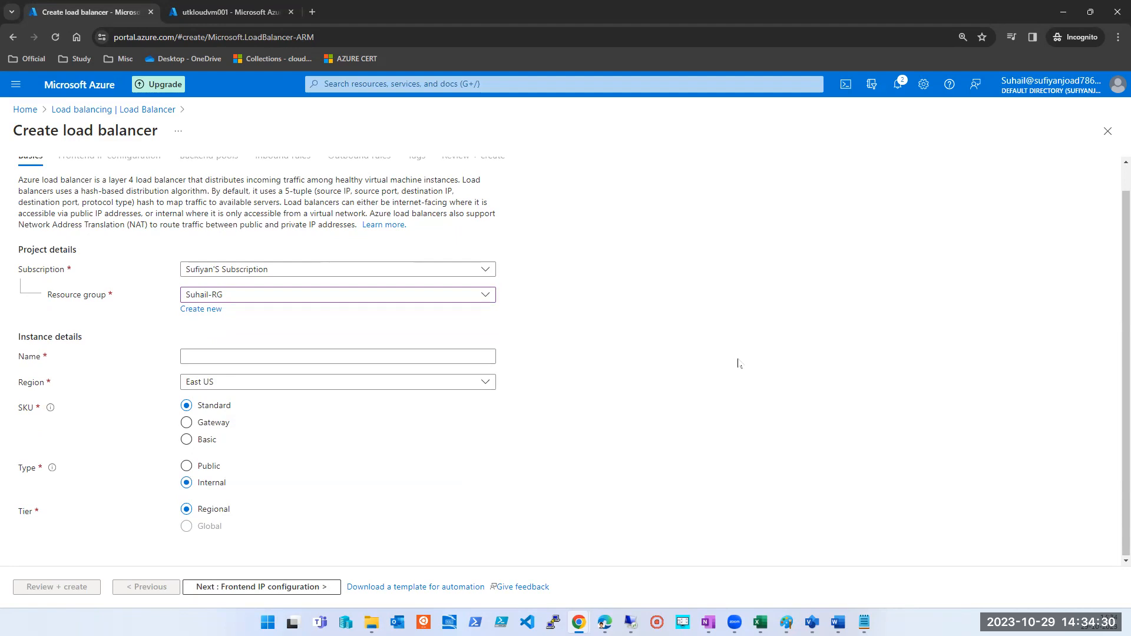
pyautogui.click(203, 363)
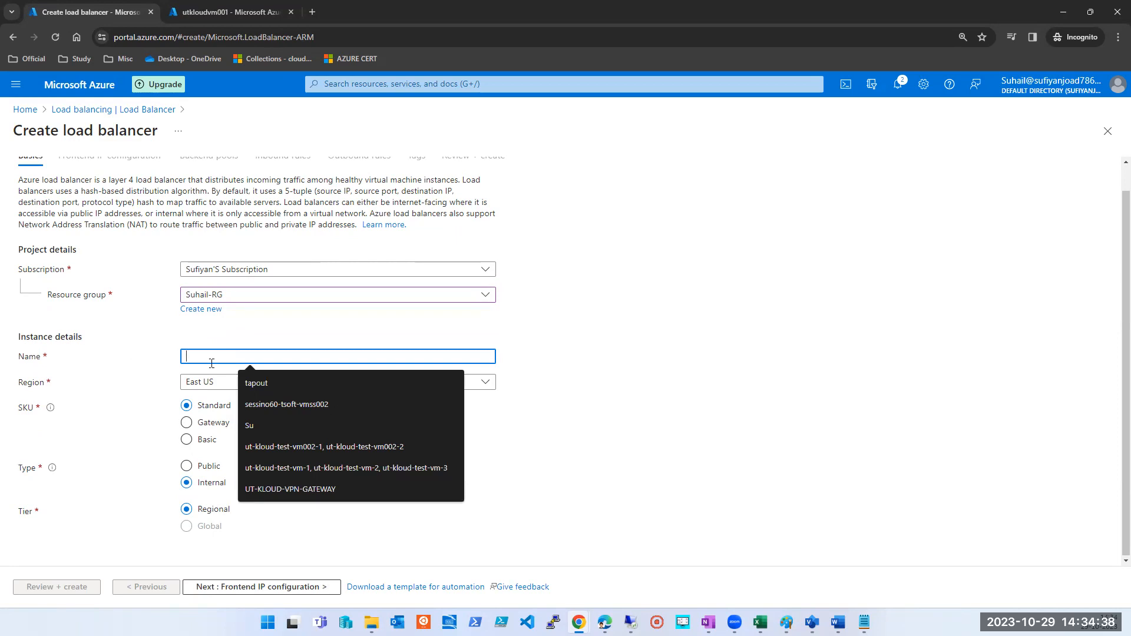
pyautogui.write('ut')
pyautogui.press('BackSpace')
pyautogui.press('BackSpace')
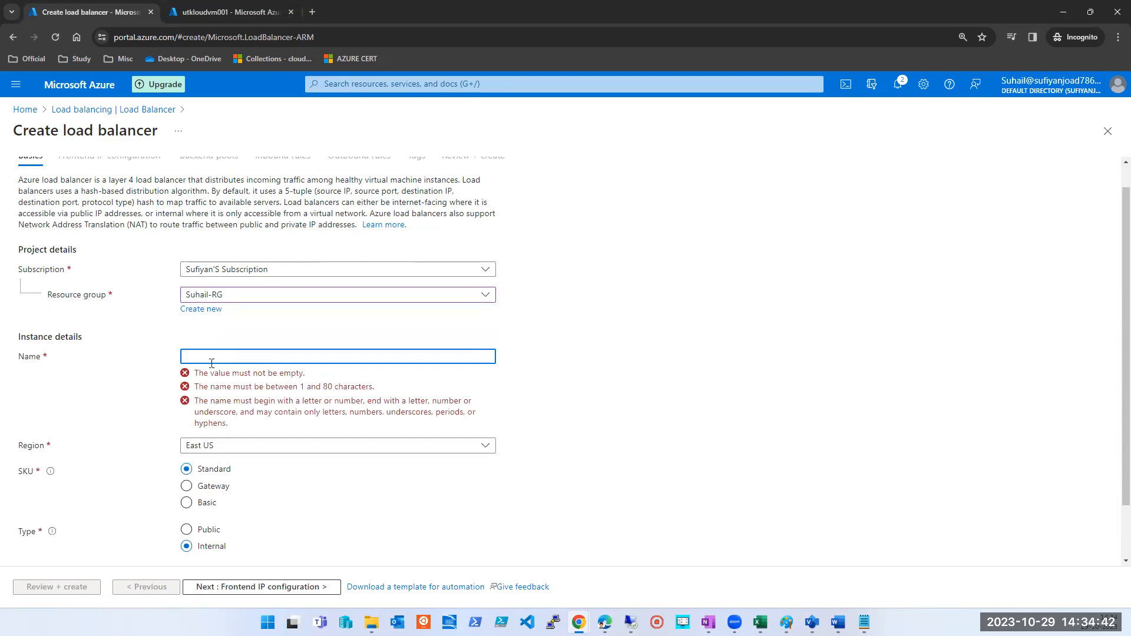
pyautogui.write('ut')
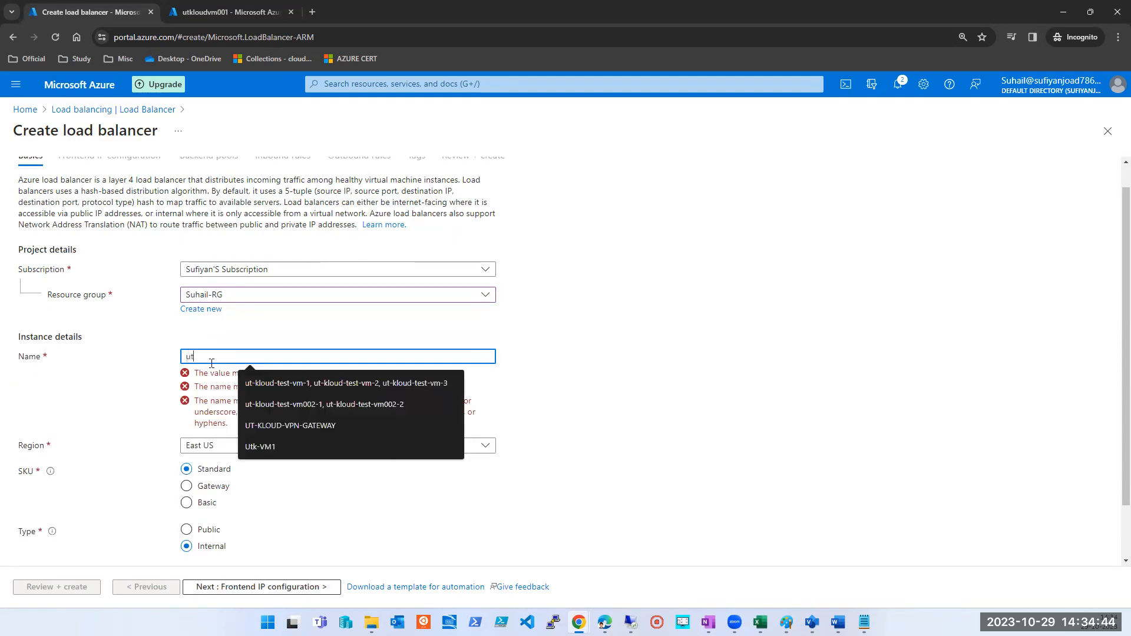
pyautogui.write('-kluc')
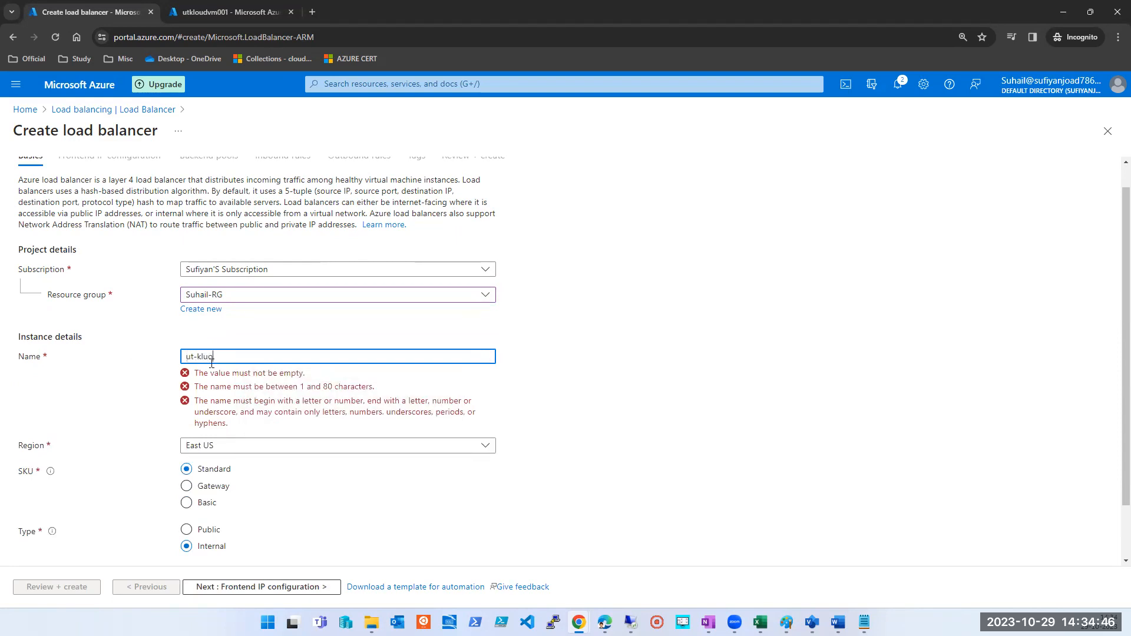
pyautogui.press('F12')
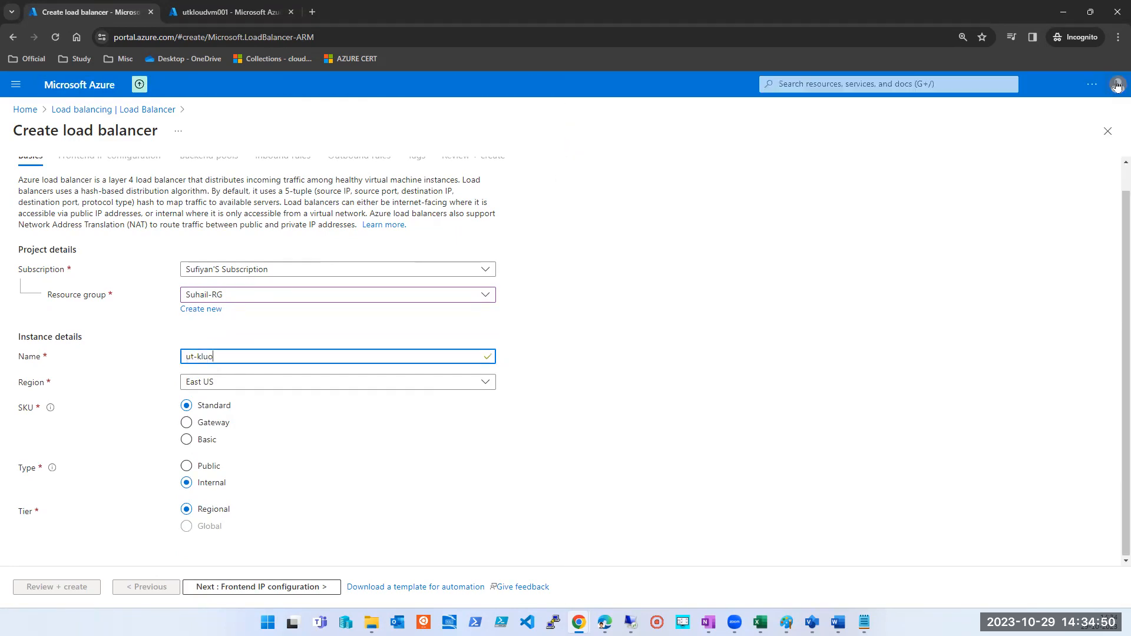
pyautogui.click(1119, 79)
# - Set the load balancer's name to ut-kloud-LBsession and copy the name
pyautogui.hotkey('ctrl', 'a')
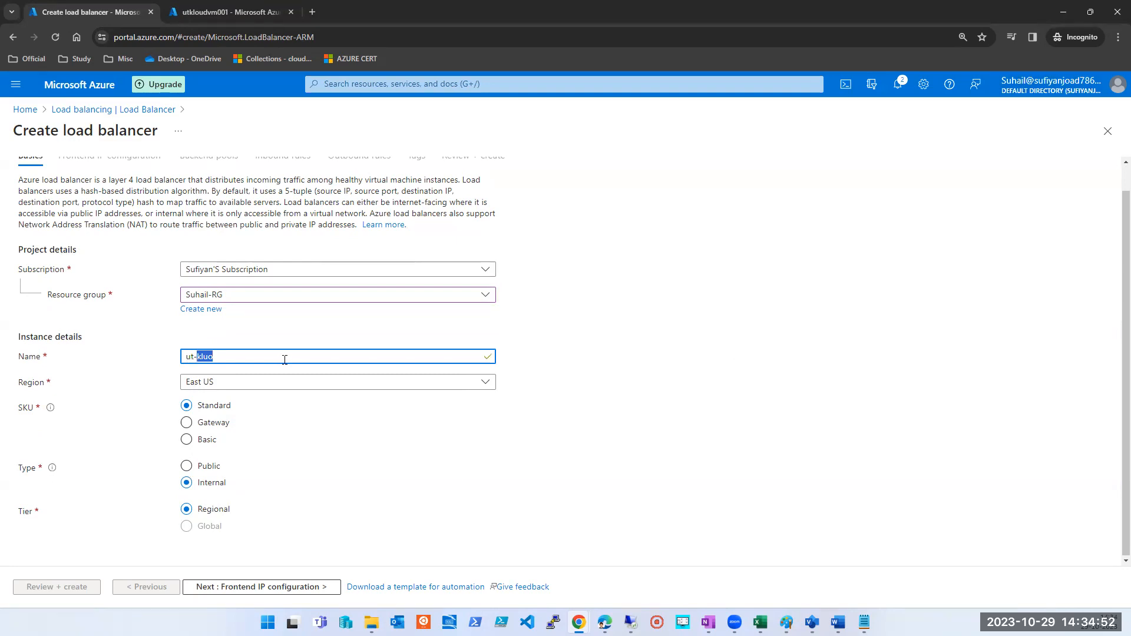
pyautogui.write('ut-kloud-')
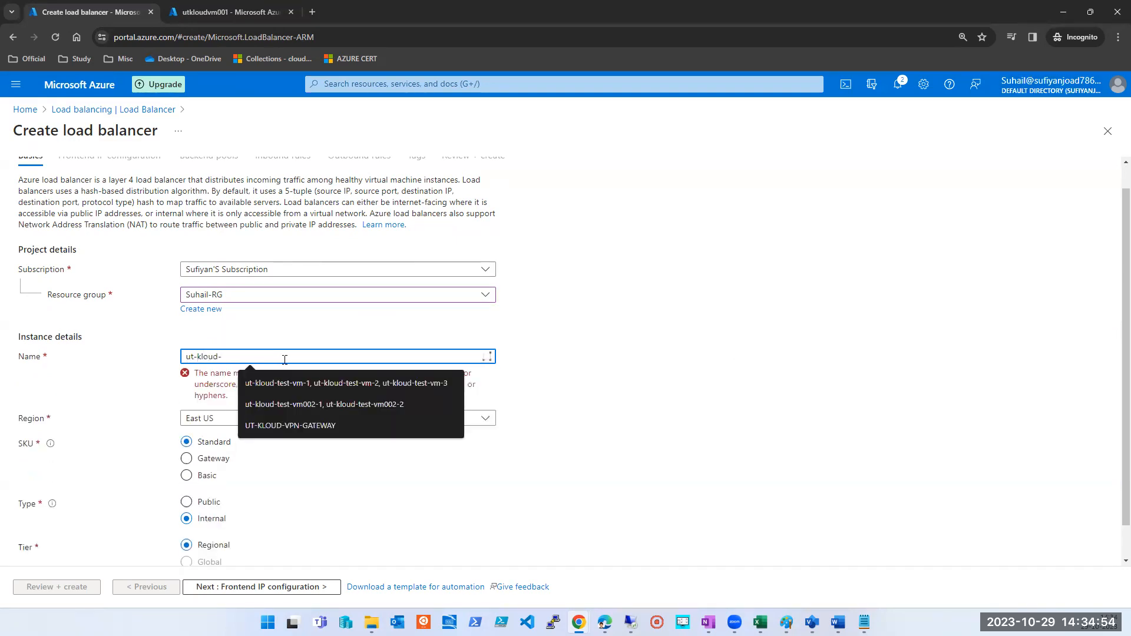
pyautogui.write('LBsession')
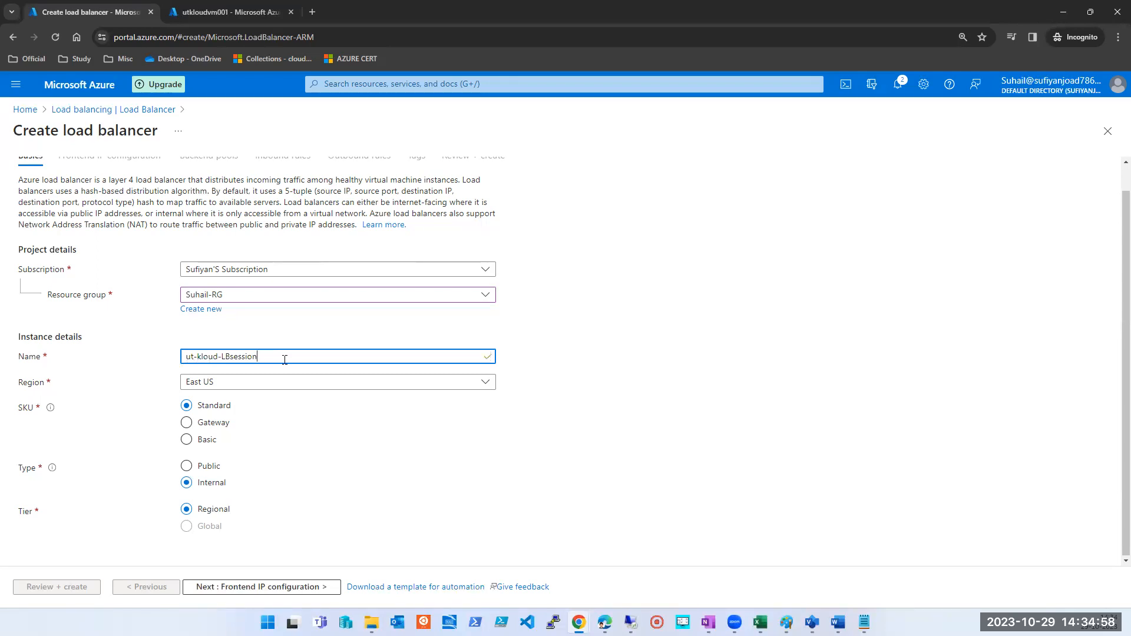
pyautogui.hotkey('ctrl', 'a')
pyautogui.hotkey('ctrl', 'c')
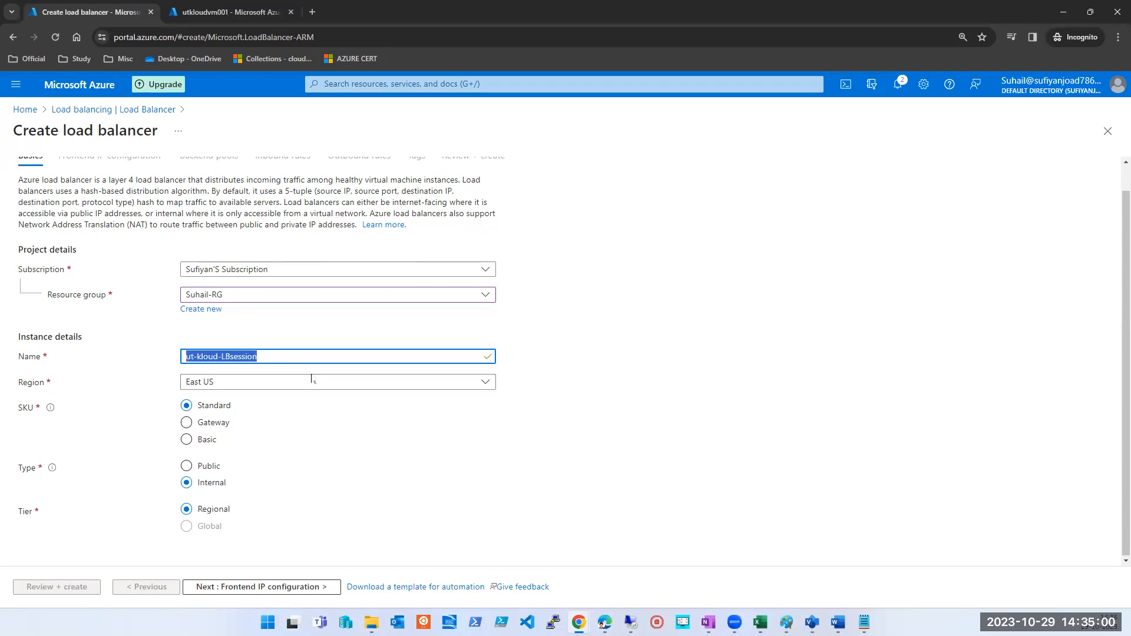
# - Try test as the load balancer's name, and restore the copied name ut-kloud-LBsession
pyautogui.write('test')
pyautogui.click(797, 402)
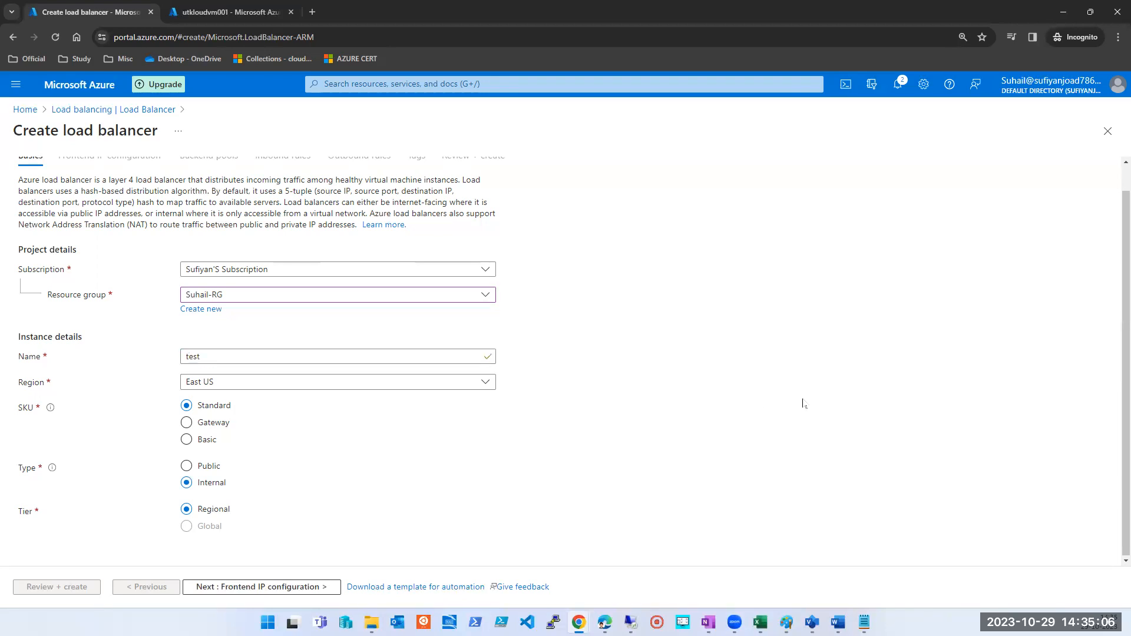
pyautogui.doubleClick(248, 356)
pyautogui.hotkey('ctrl', 'v')
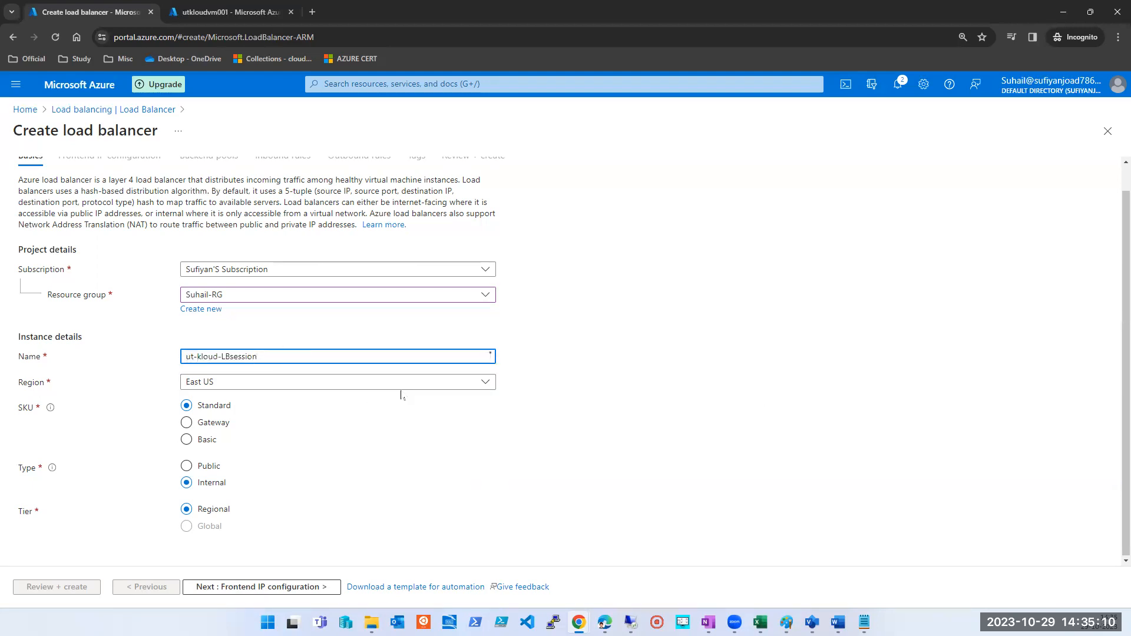
pyautogui.click(591, 401)
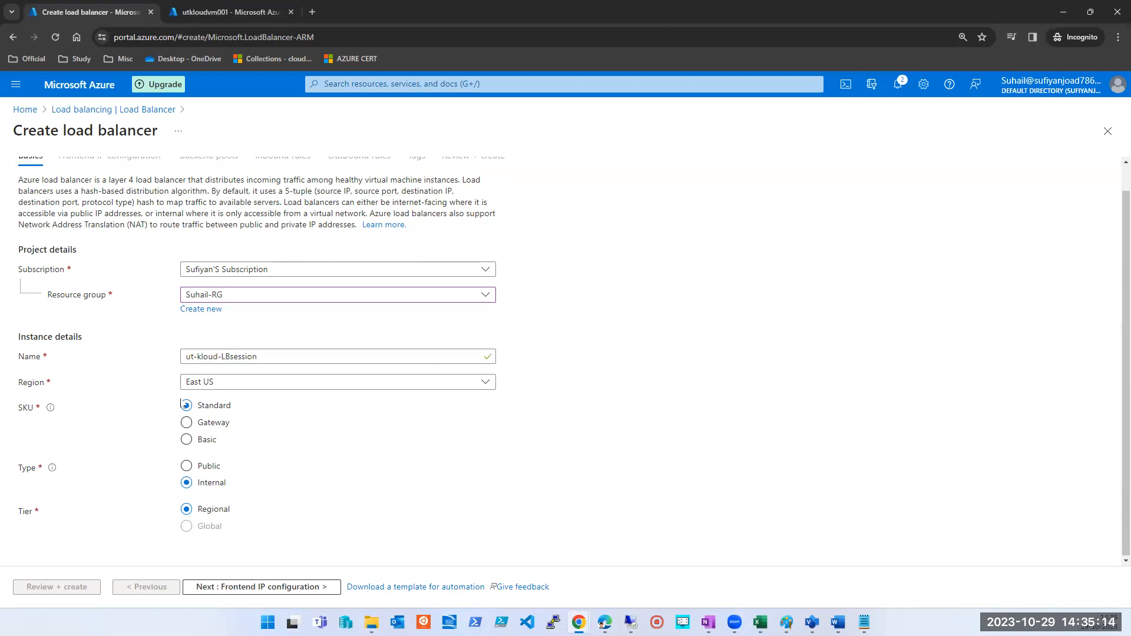
# - Check the available regions while keeping East US, and set the load balancer's SKU to Basic
pyautogui.click(250, 386)
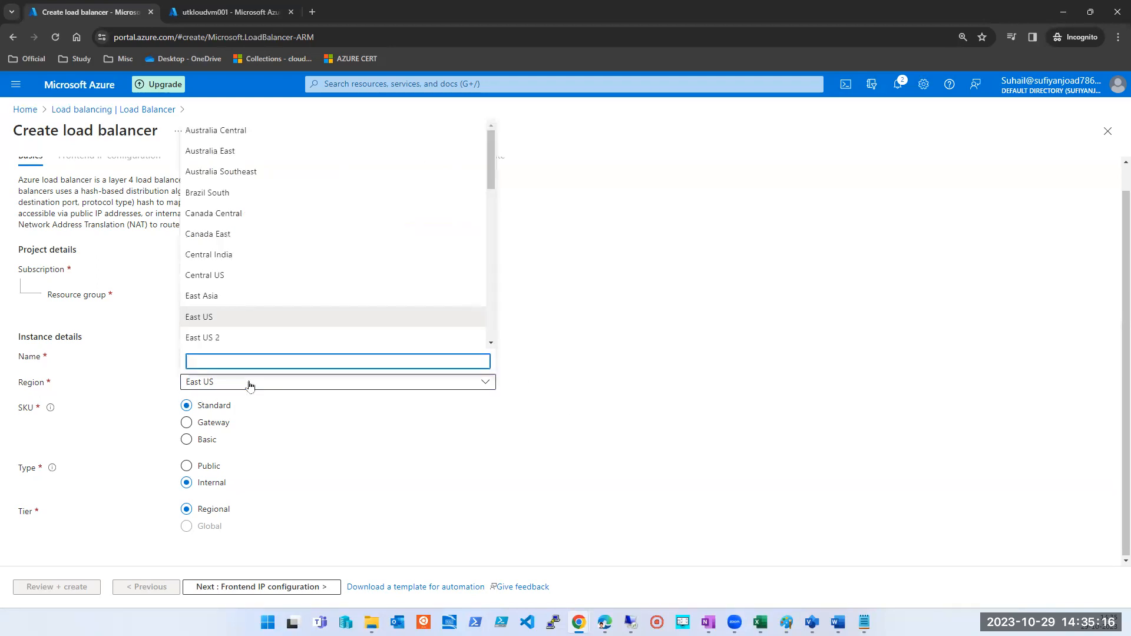
pyautogui.click(250, 386)
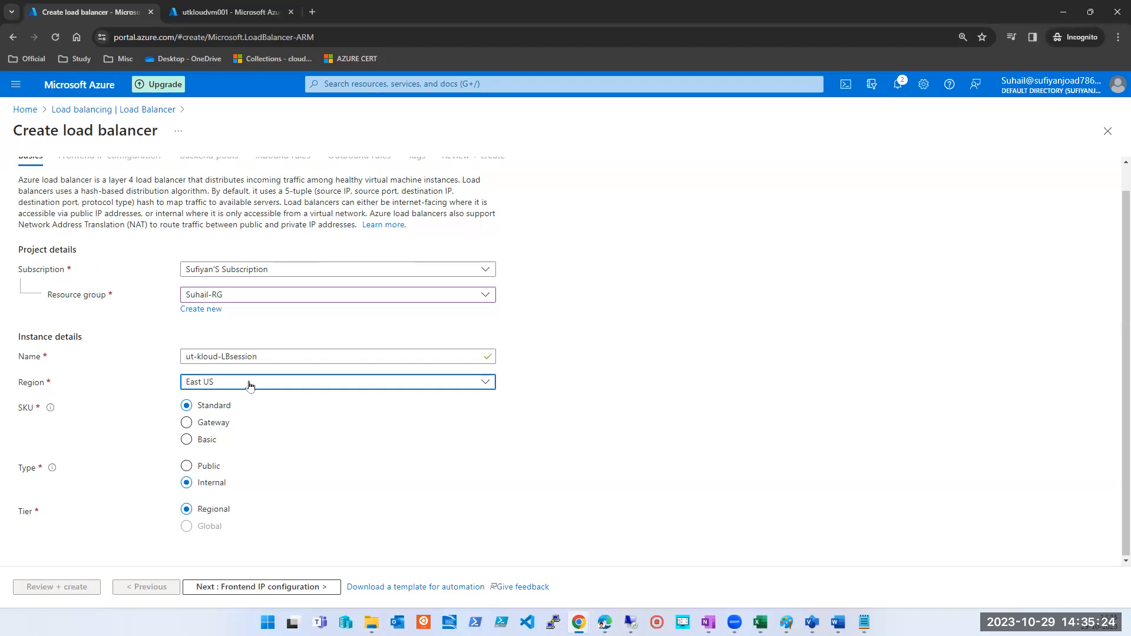
pyautogui.click(214, 408)
pyautogui.click(207, 447)
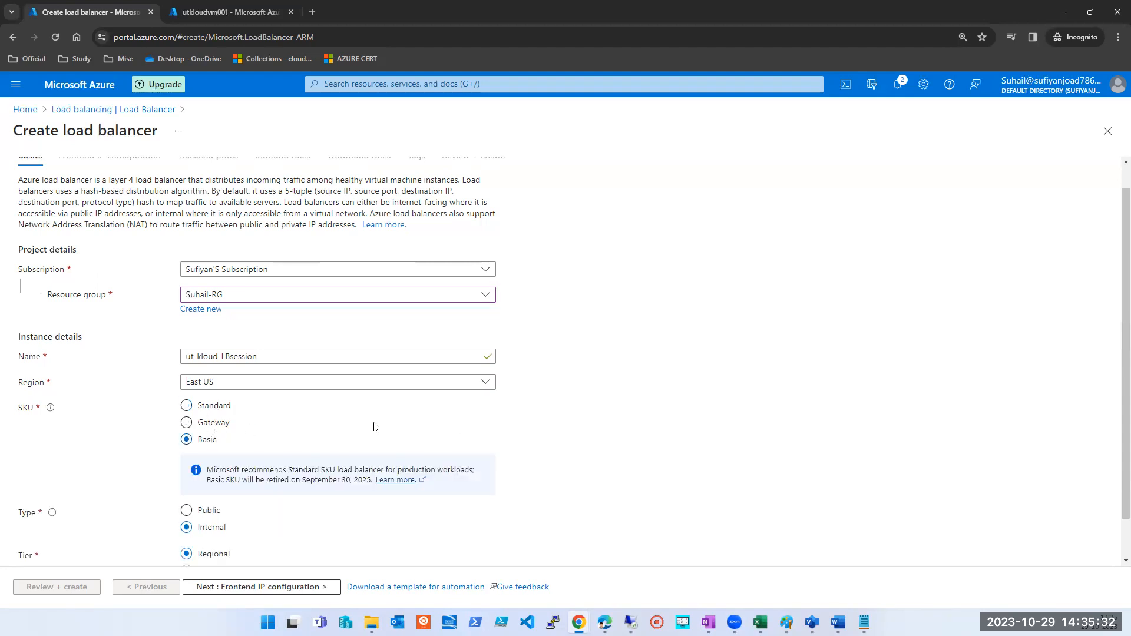
# - Read the SKU help and compare the Gateway, Standard and Basic options, ending with Basic selected
pyautogui.scroll(-1, 835, 420)
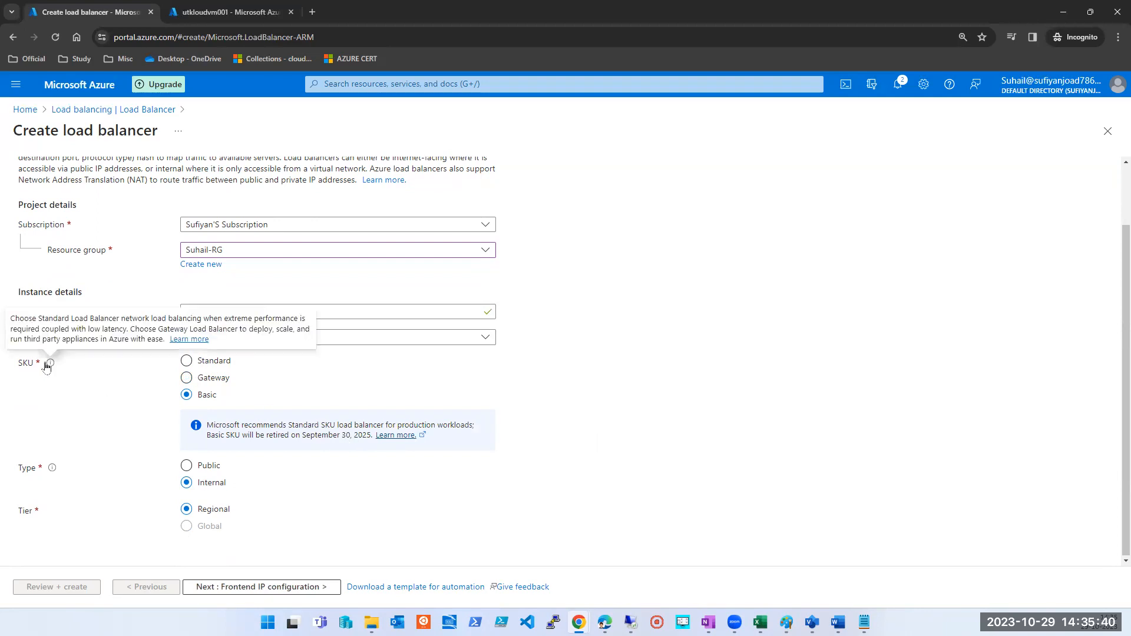
pyautogui.click(214, 379)
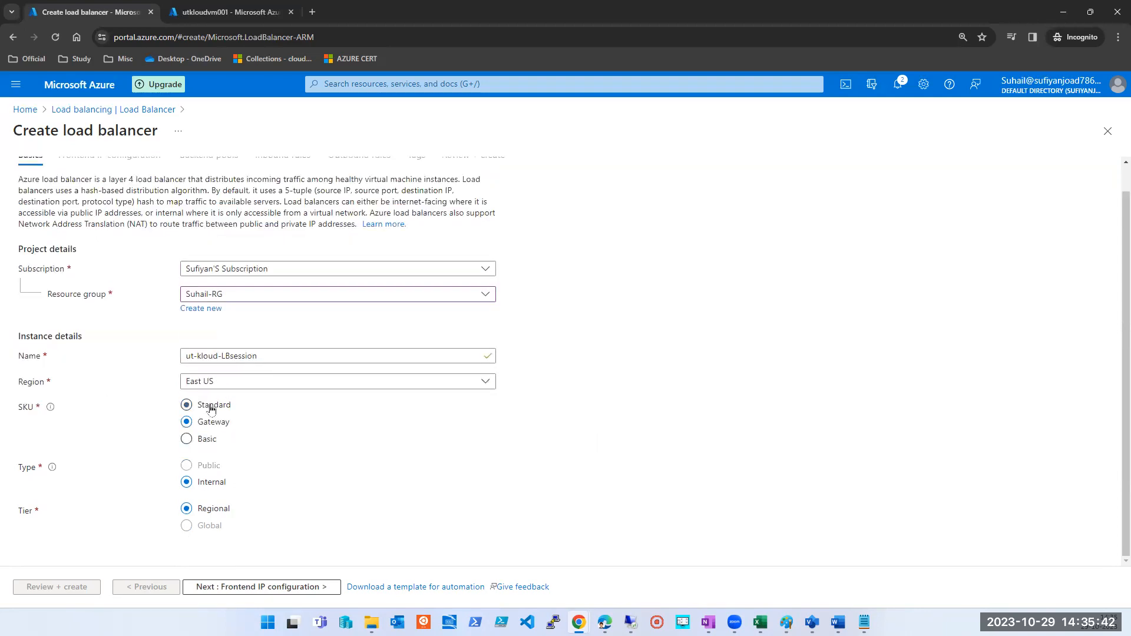
pyautogui.click(216, 408)
pyautogui.click(200, 440)
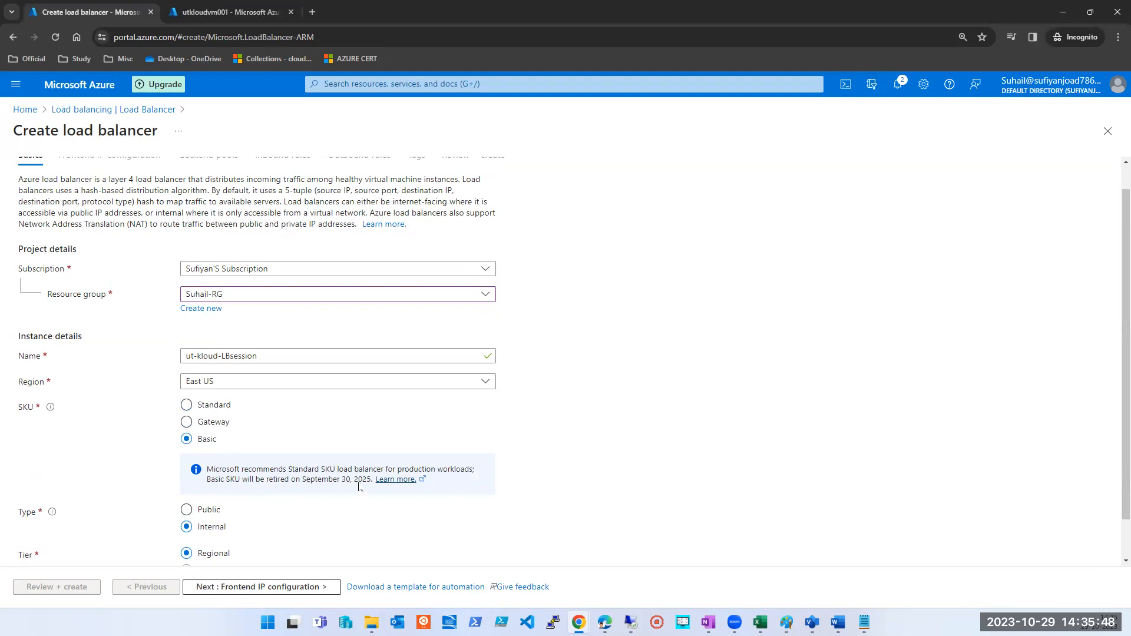
pyautogui.click(189, 405)
pyautogui.click(199, 441)
pyautogui.click(207, 408)
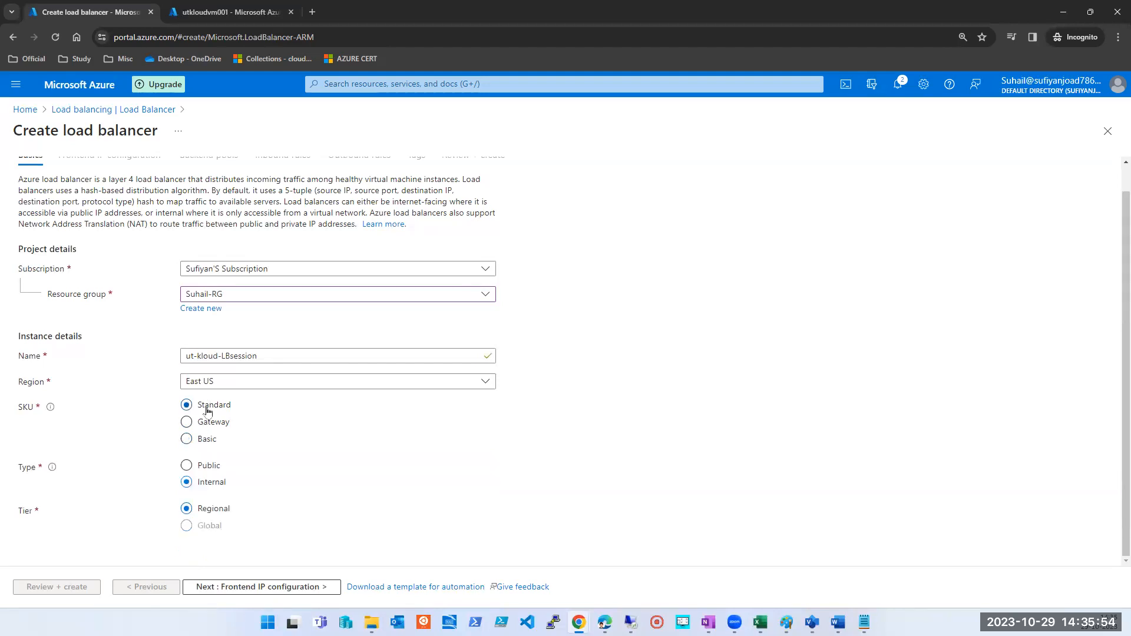
pyautogui.click(206, 440)
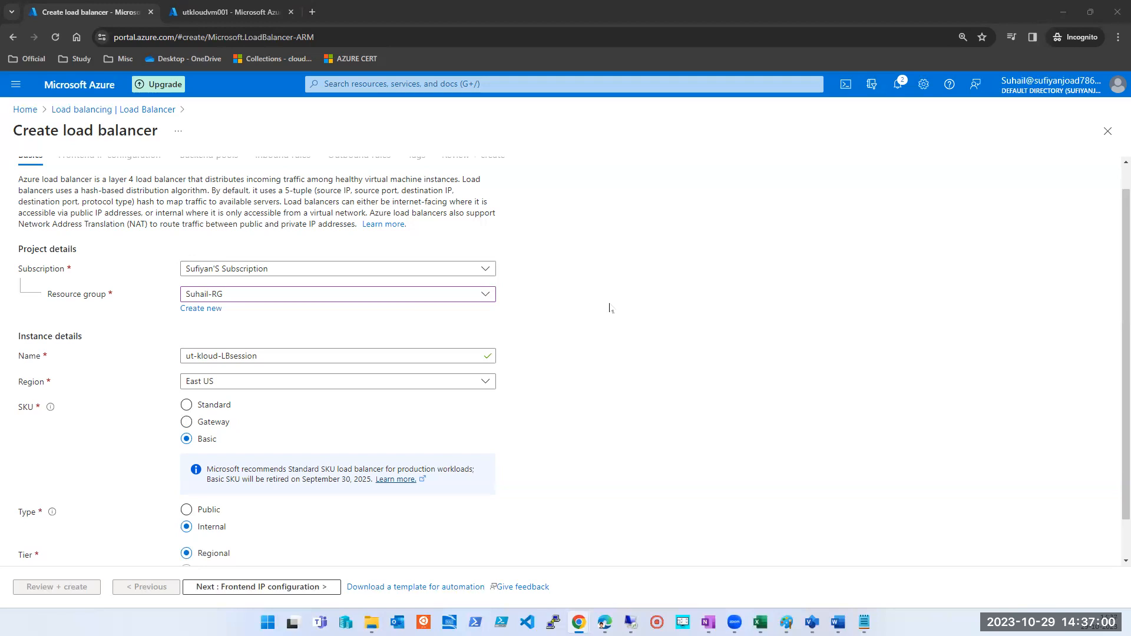
pyautogui.click(203, 411)
# - Search the portal for "vmsss" in the other browser tab and open the form for creating a virtual machine scale set
pyautogui.click(259, 13)
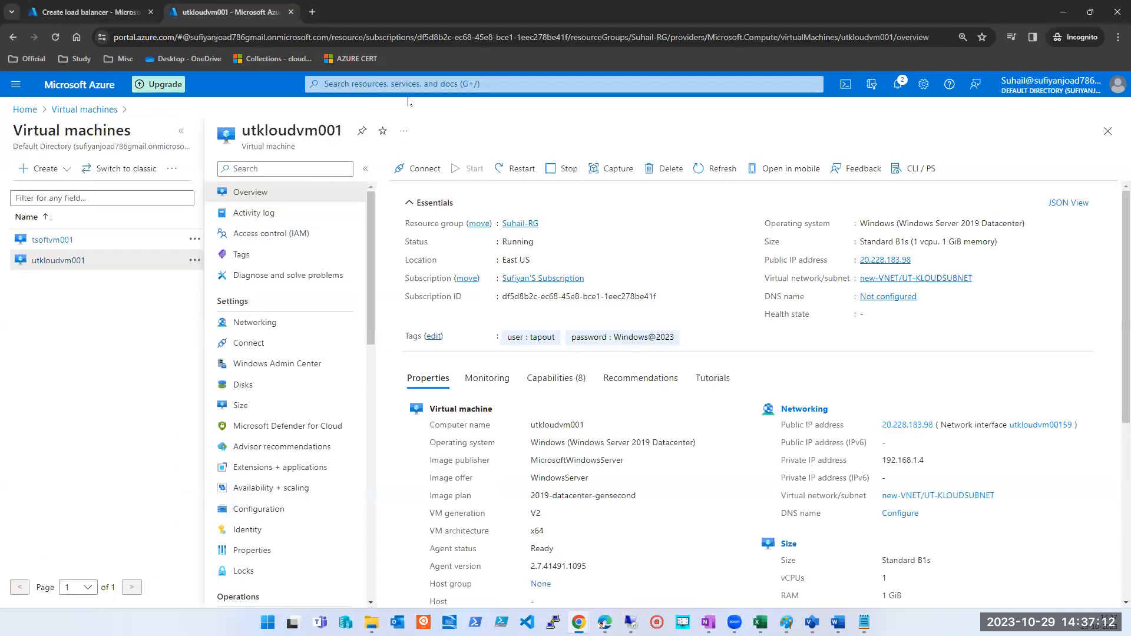
pyautogui.click(411, 83)
pyautogui.write('vmsss')
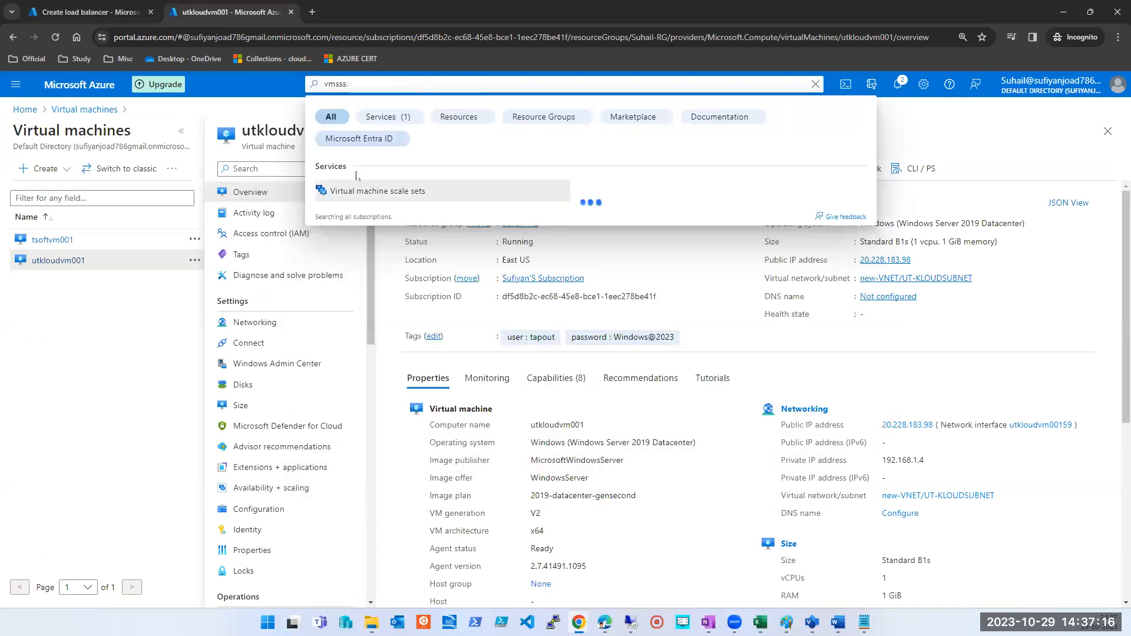
pyautogui.click(356, 190)
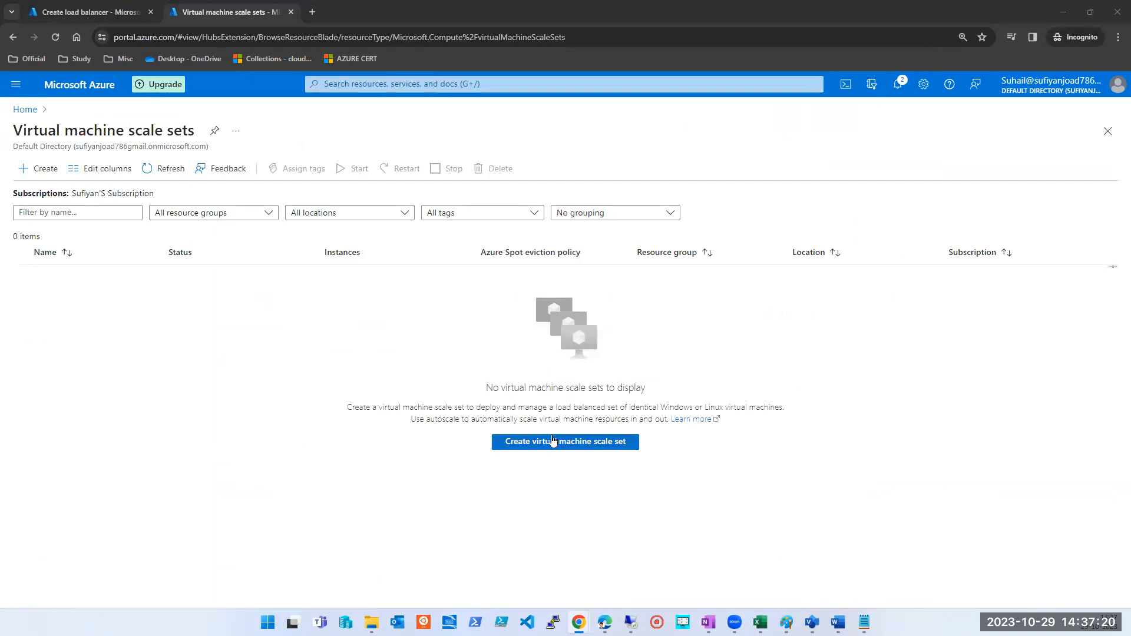
pyautogui.click(552, 464)
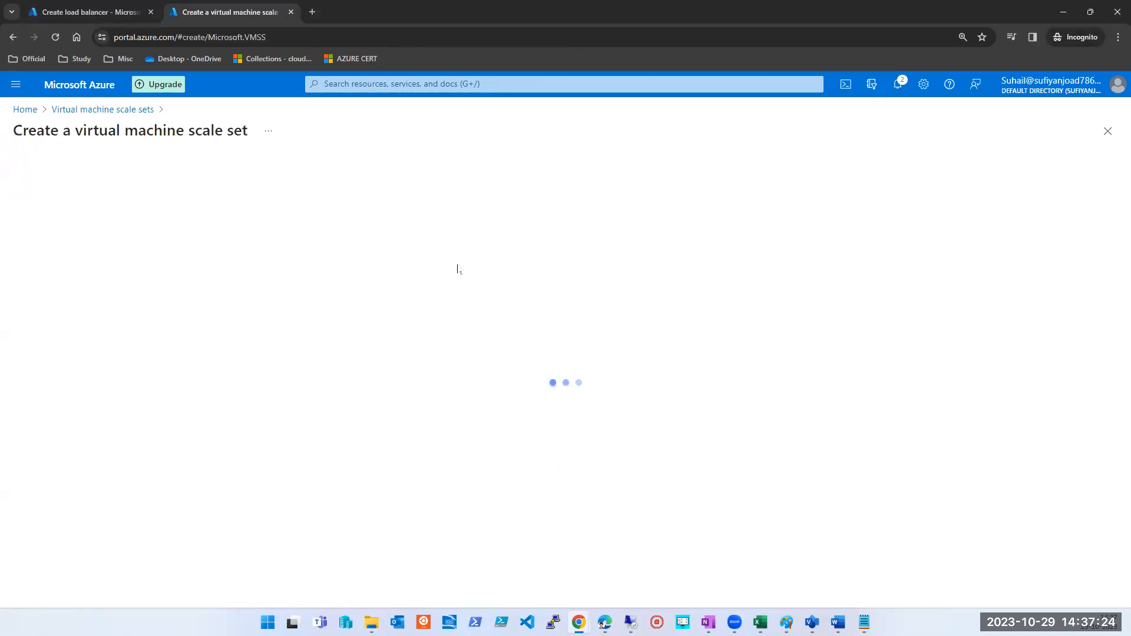
# - Name the virtual machine scale set sadasd, keeping the default region and availability zone
pyautogui.scroll(-4, 428, 374)
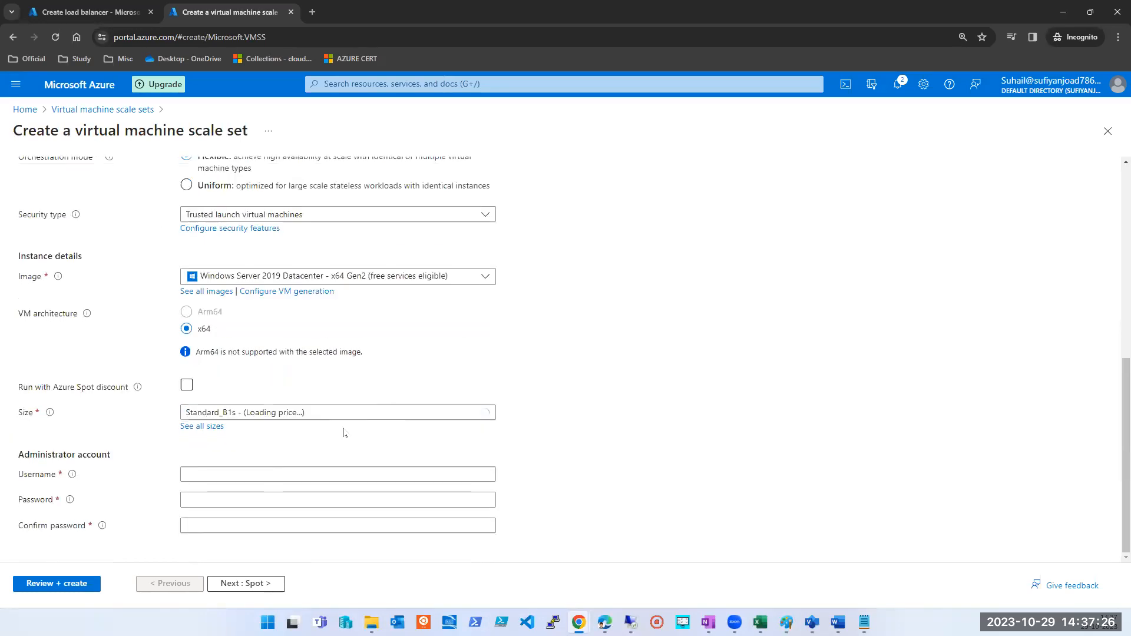
pyautogui.scroll(5, 244, 467)
pyautogui.click(217, 303)
pyautogui.write('sadasd')
pyautogui.click(428, 354)
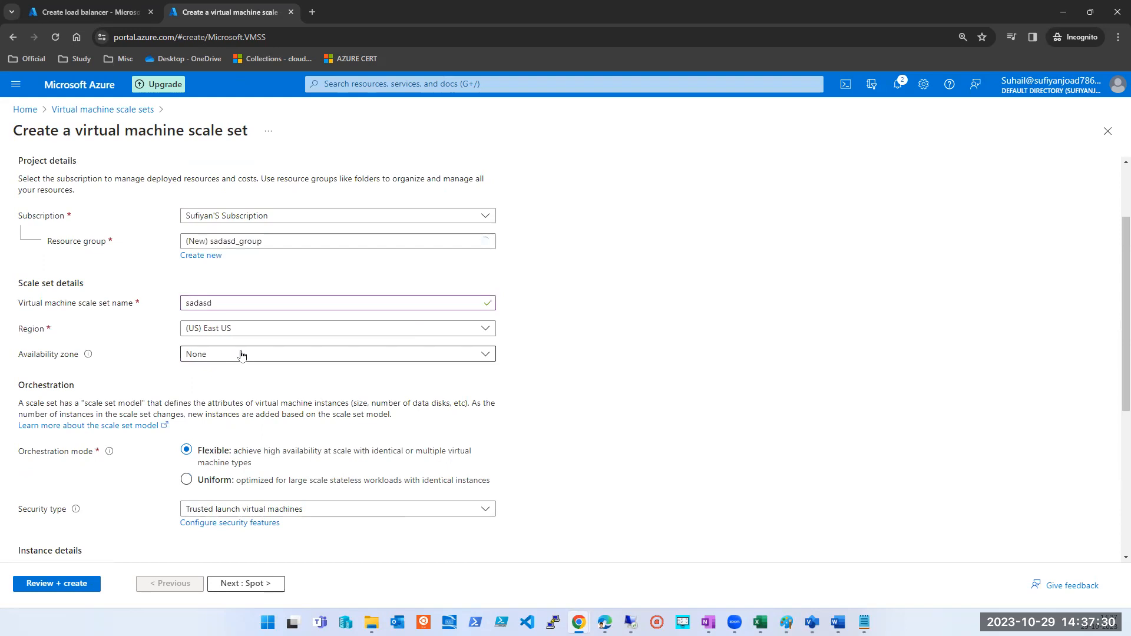
pyautogui.click(582, 359)
# - Advance through the scale set's Basics, Spot and Disks settings to Networking, leaving the administrator account blank
pyautogui.scroll(-5, 628, 356)
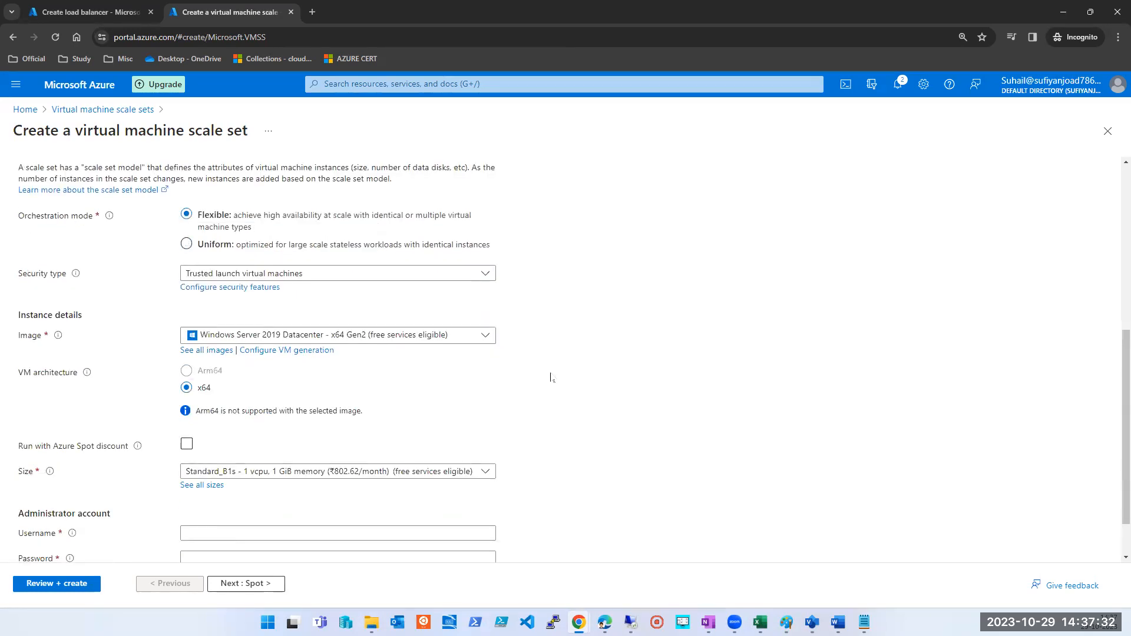
pyautogui.click(247, 474)
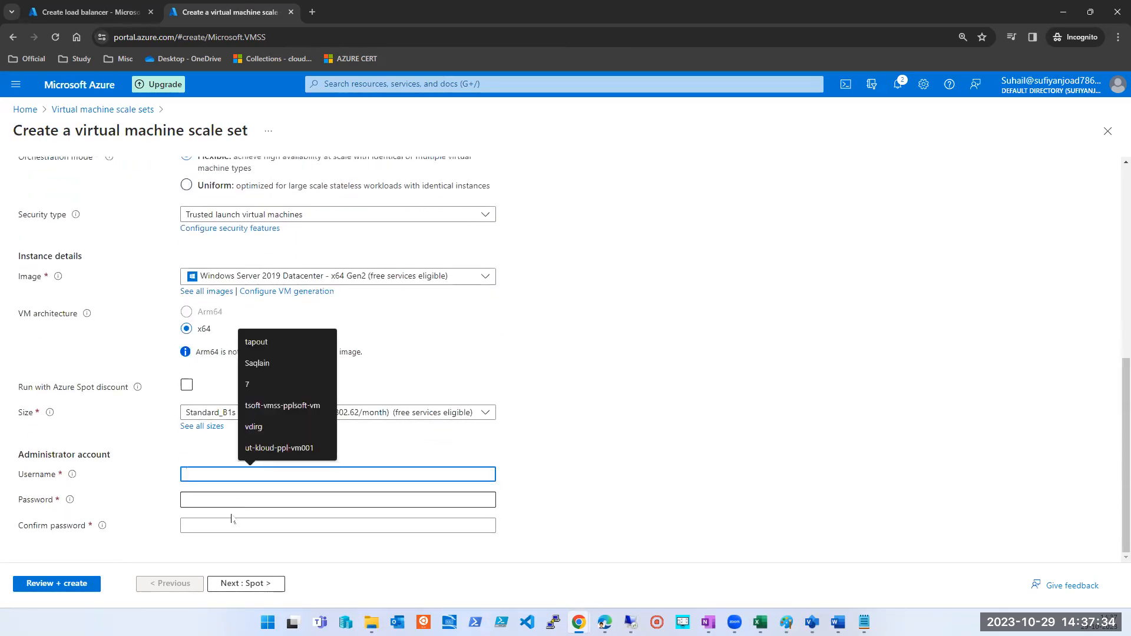
pyautogui.click(239, 587)
pyautogui.scroll(-5, 255, 497)
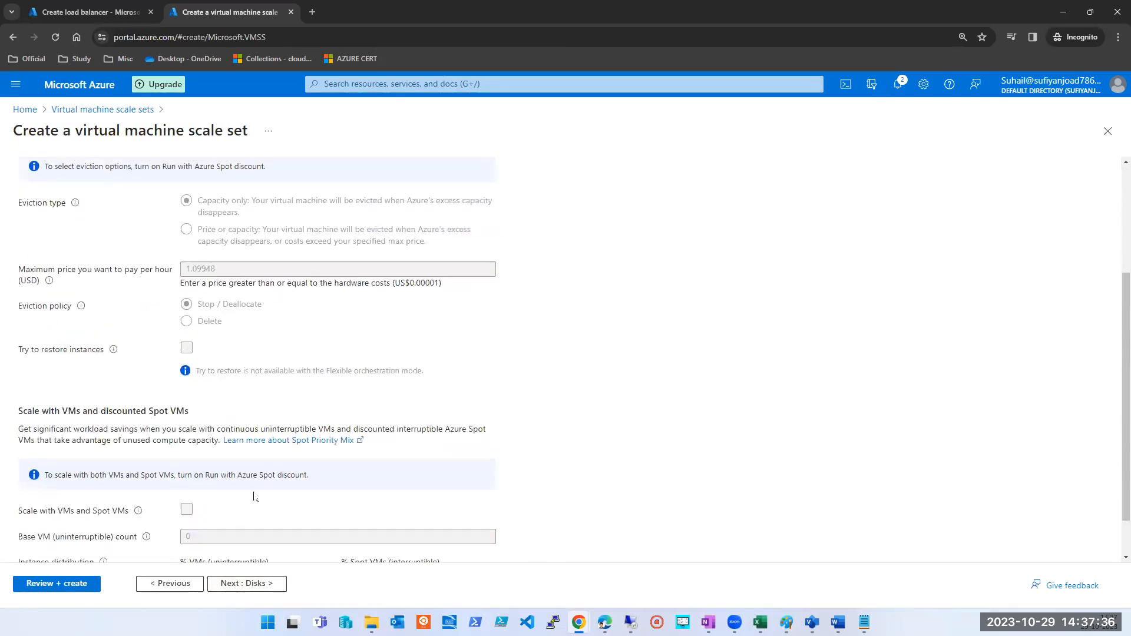
pyautogui.click(234, 584)
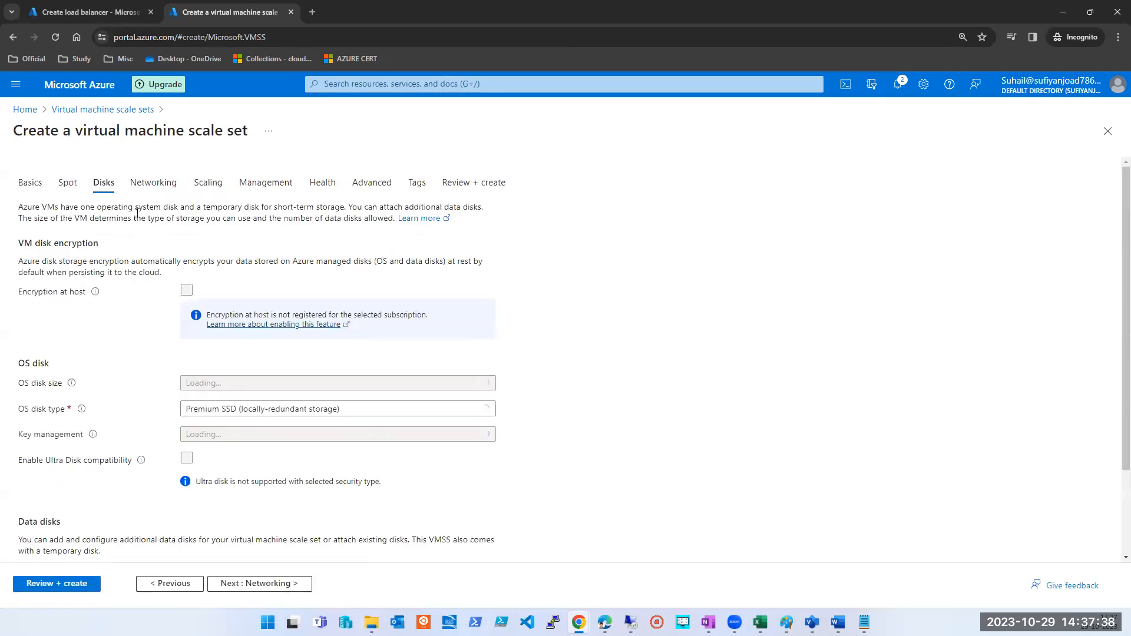
pyautogui.scroll(-2, 177, 383)
pyautogui.click(250, 585)
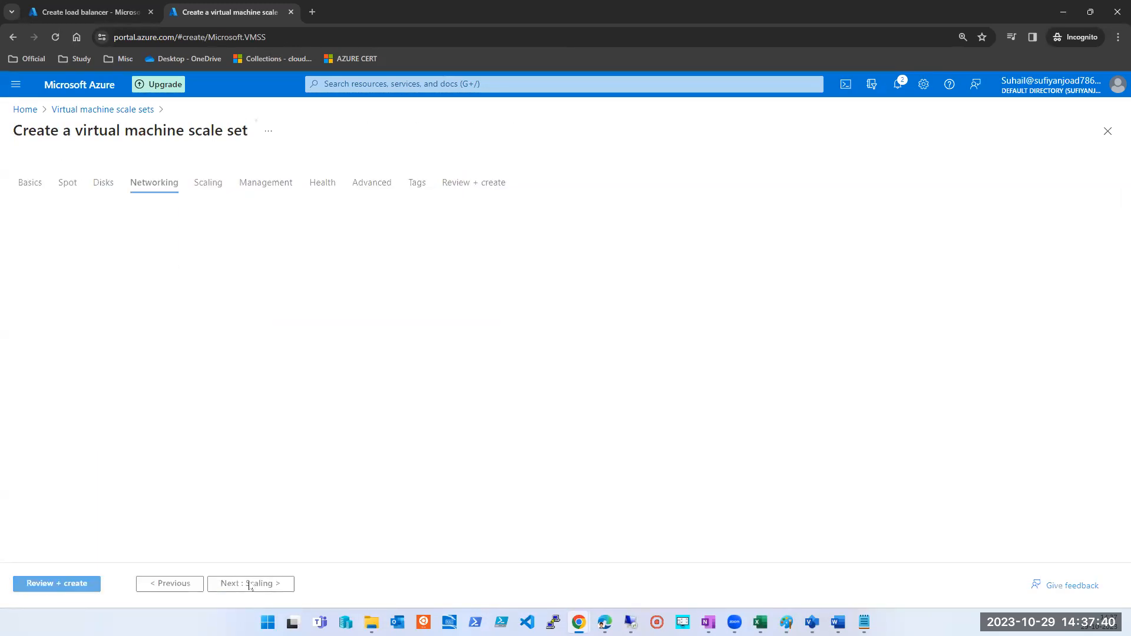
# - Set the scale set's load balancing option to Azure load balancer, and glance at the load balancer form in the other tab
pyautogui.scroll(-1, 257, 417)
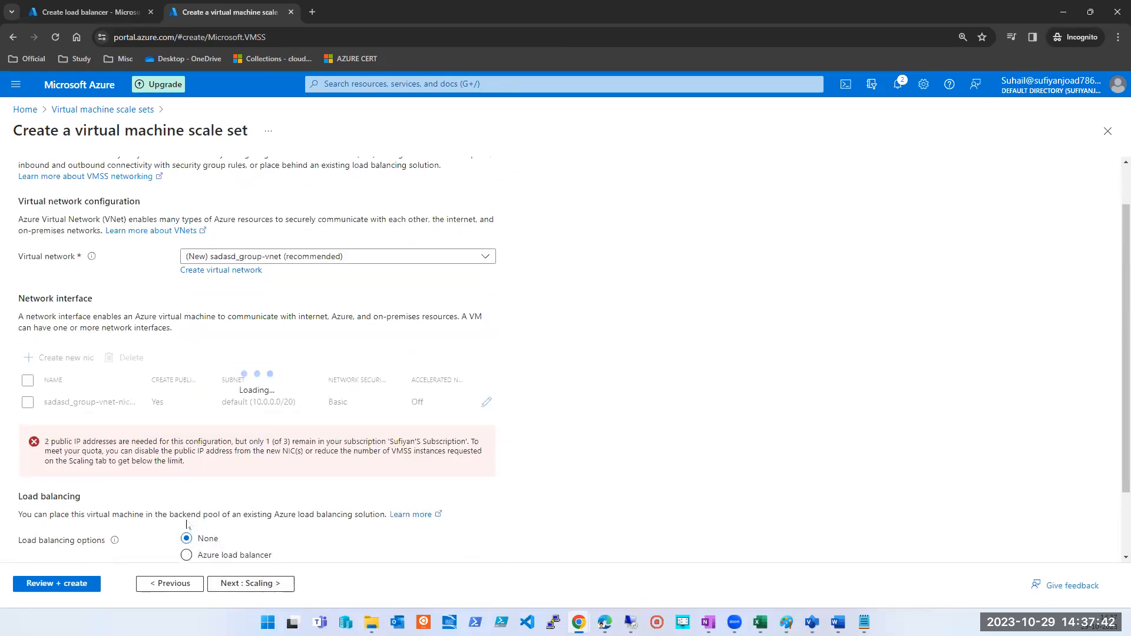
pyautogui.scroll(-2, 195, 518)
pyautogui.click(186, 473)
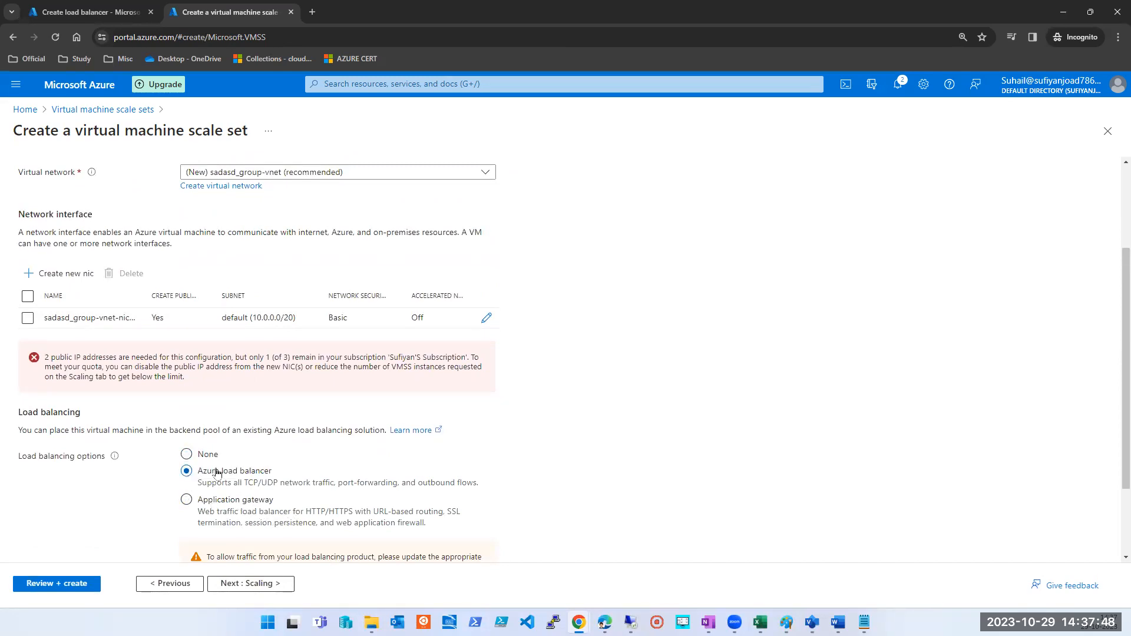
pyautogui.click(69, 11)
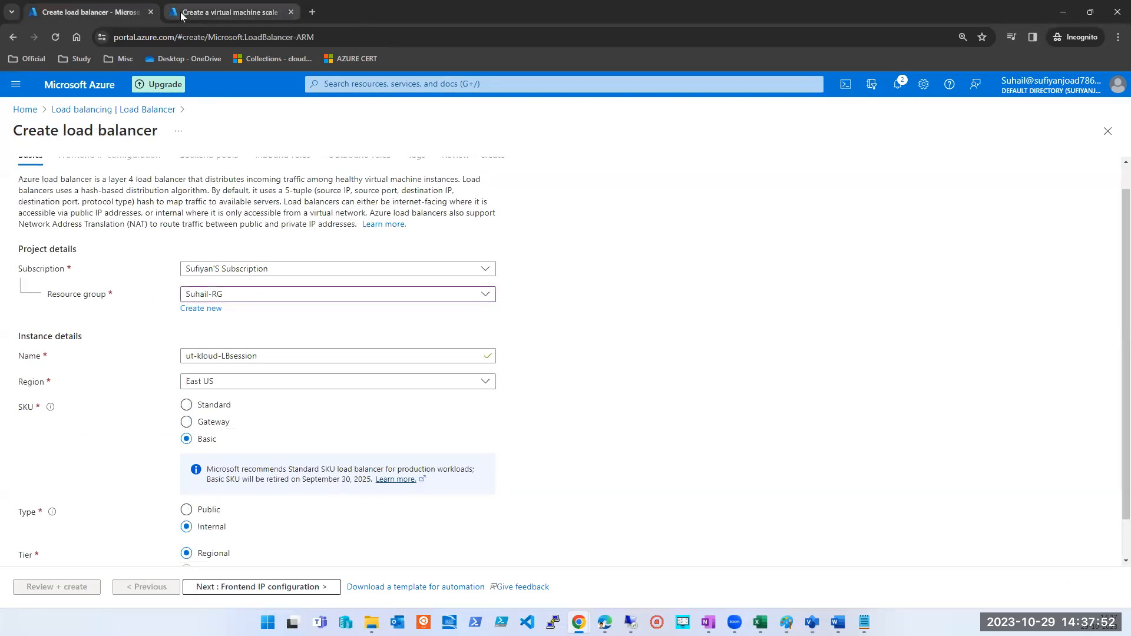
pyautogui.click(232, 12)
pyautogui.scroll(-2, 249, 484)
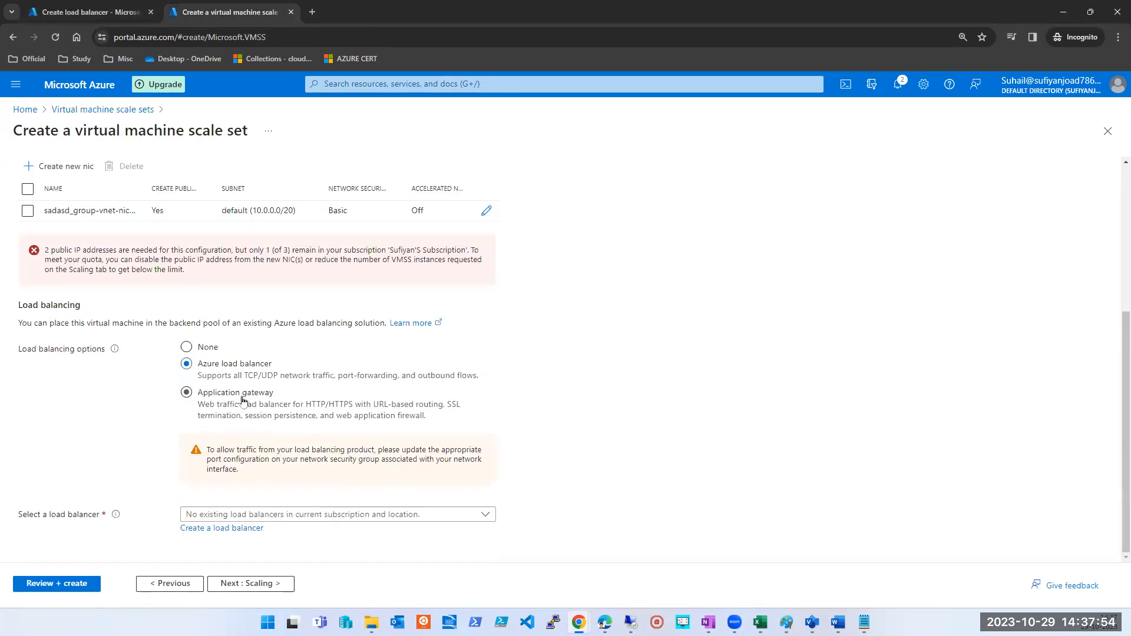
# - Check the existing load balancers for the scale set, open the new load balancer form to compare Public and Internal types, and close it
pyautogui.click(330, 514)
pyautogui.click(705, 488)
pyautogui.click(196, 534)
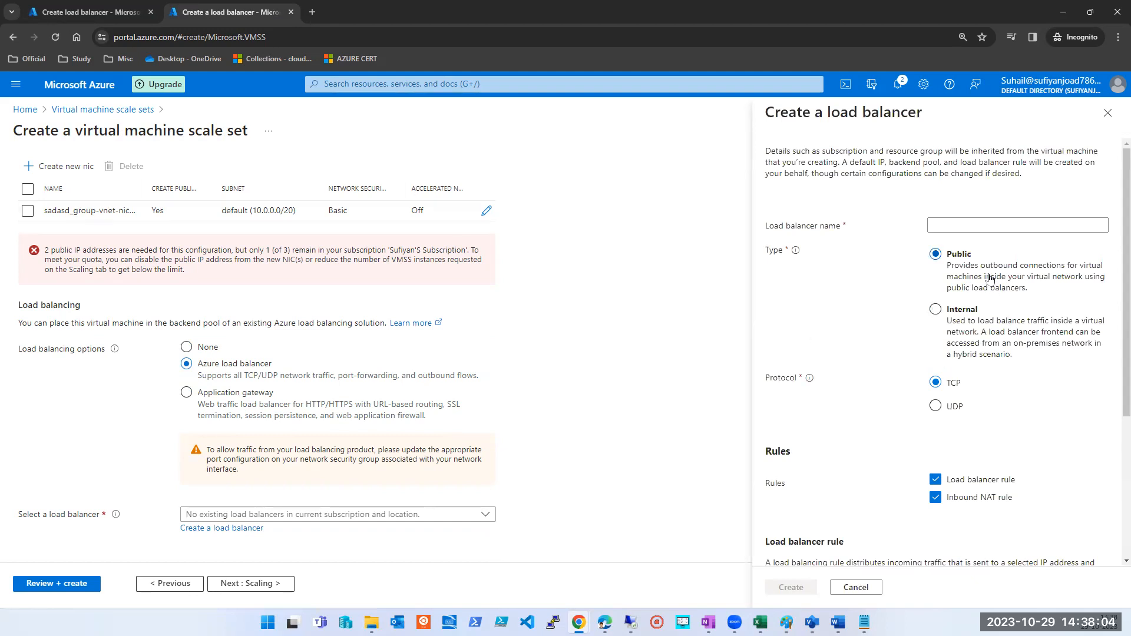
pyautogui.click(937, 311)
pyautogui.click(944, 271)
pyautogui.click(1108, 113)
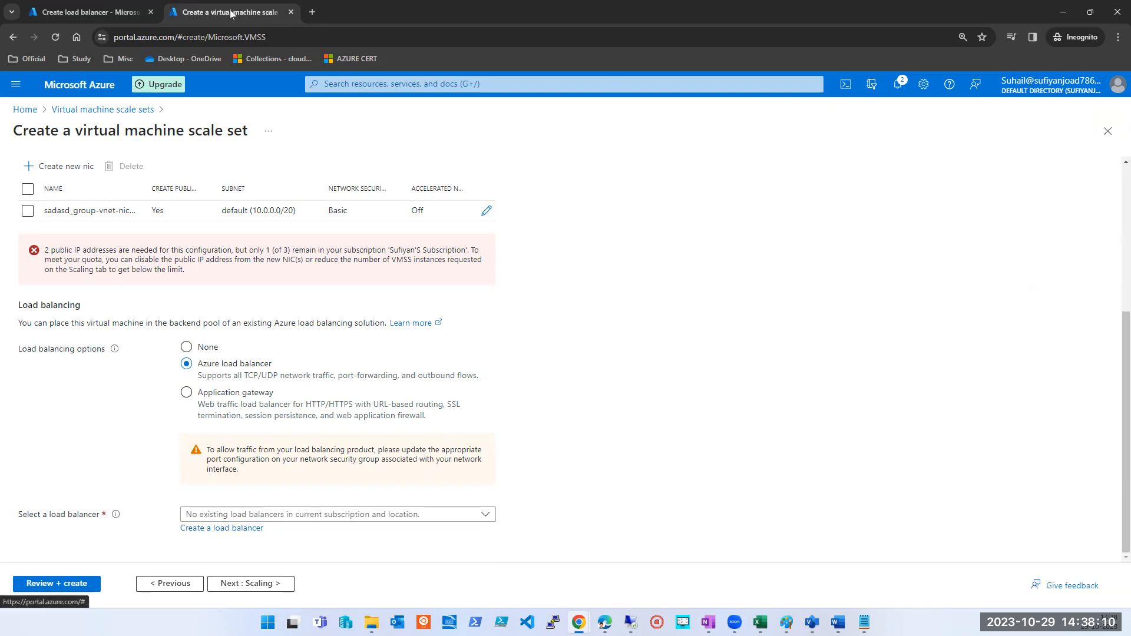
# - Return to the load balancer form, switch to OneNote and open the notes page on Load Balancer and Application Gateway
pyautogui.click(97, 12)
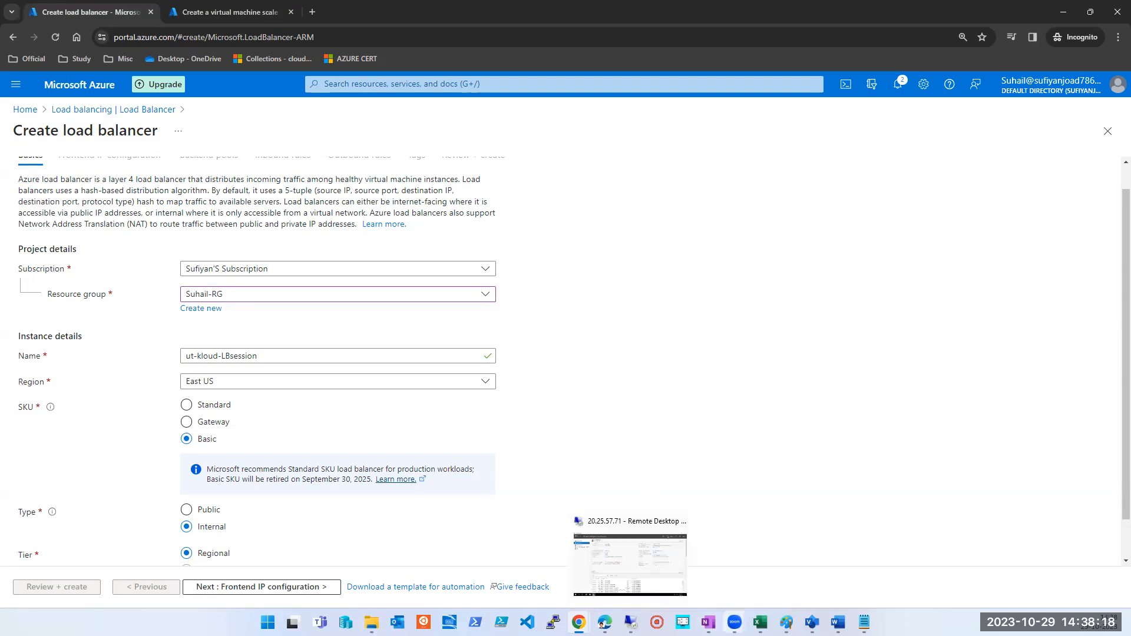
pyautogui.click(709, 623)
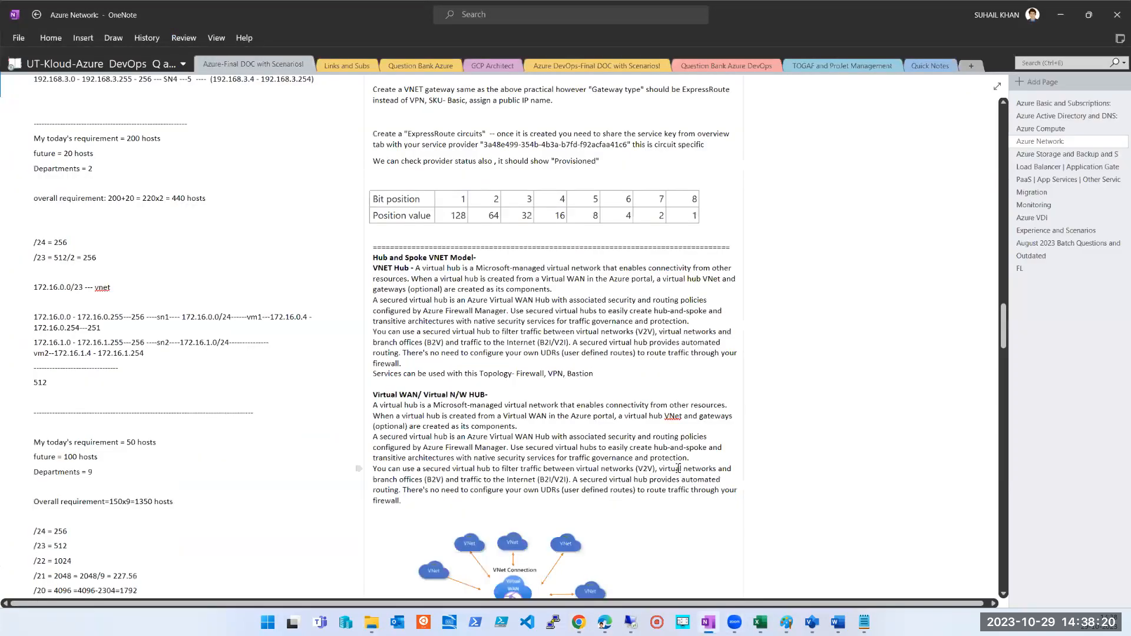
pyautogui.click(1054, 154)
pyautogui.click(1070, 168)
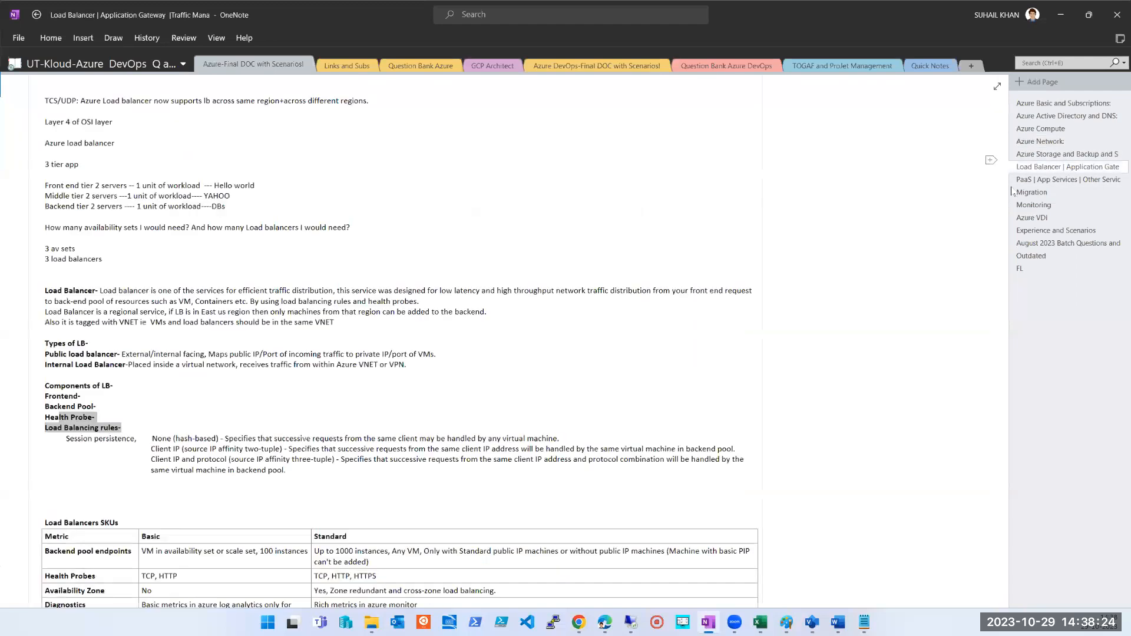
# - Compare the Basic and Standard backend pool endpoints in the Load Balancers SKUs table, and return to the load balancer form
pyautogui.scroll(-3, 224, 415)
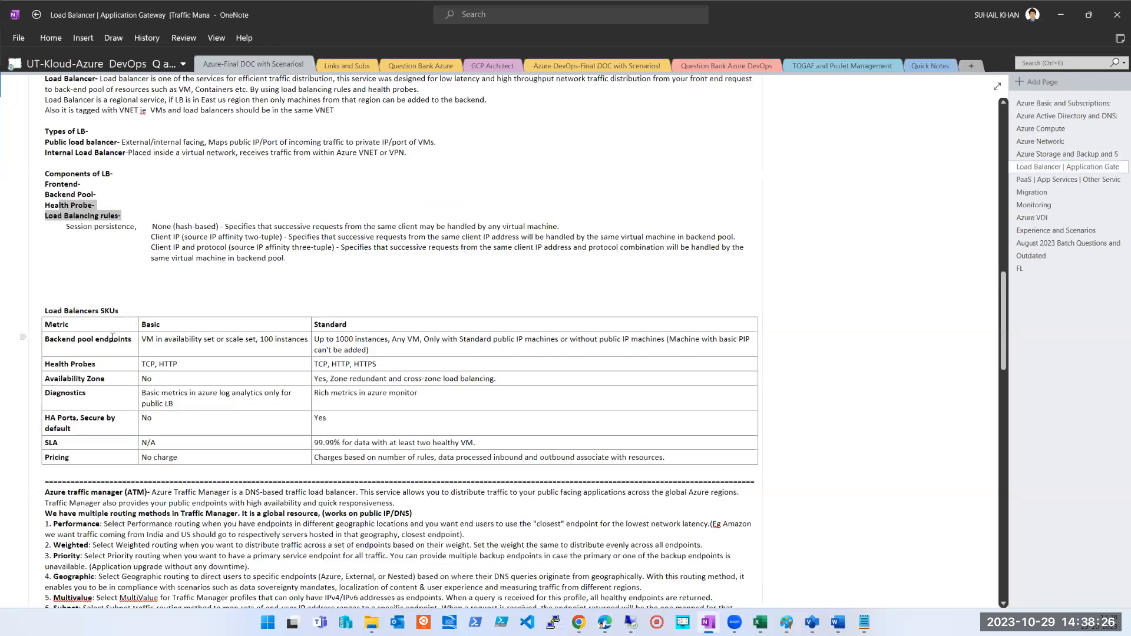
pyautogui.doubleClick(152, 342)
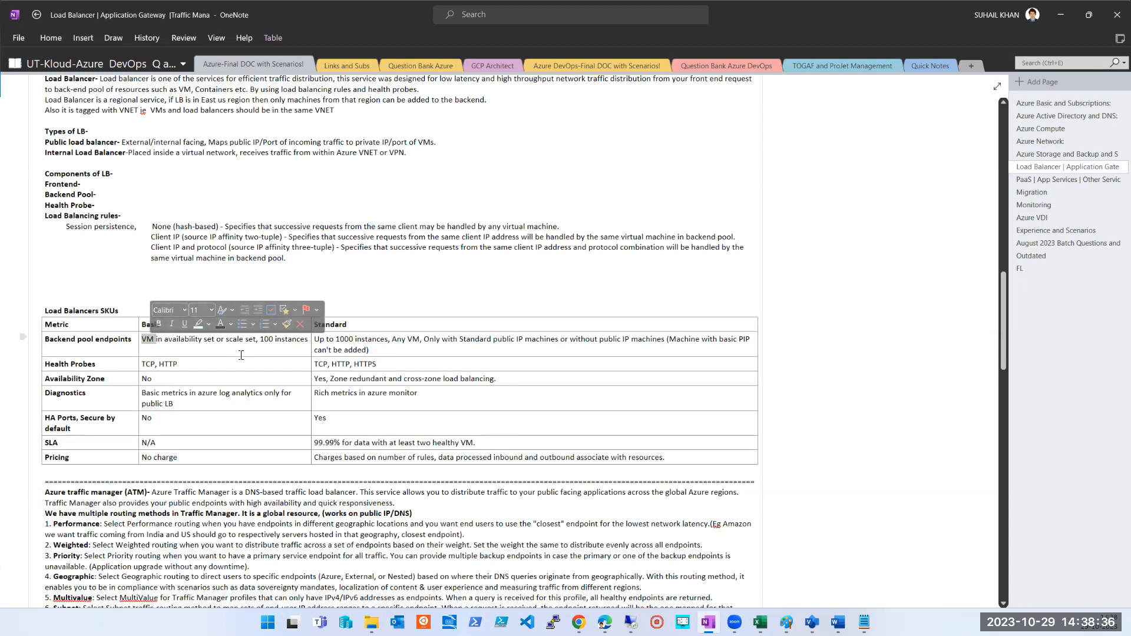
pyautogui.doubleClick(399, 340)
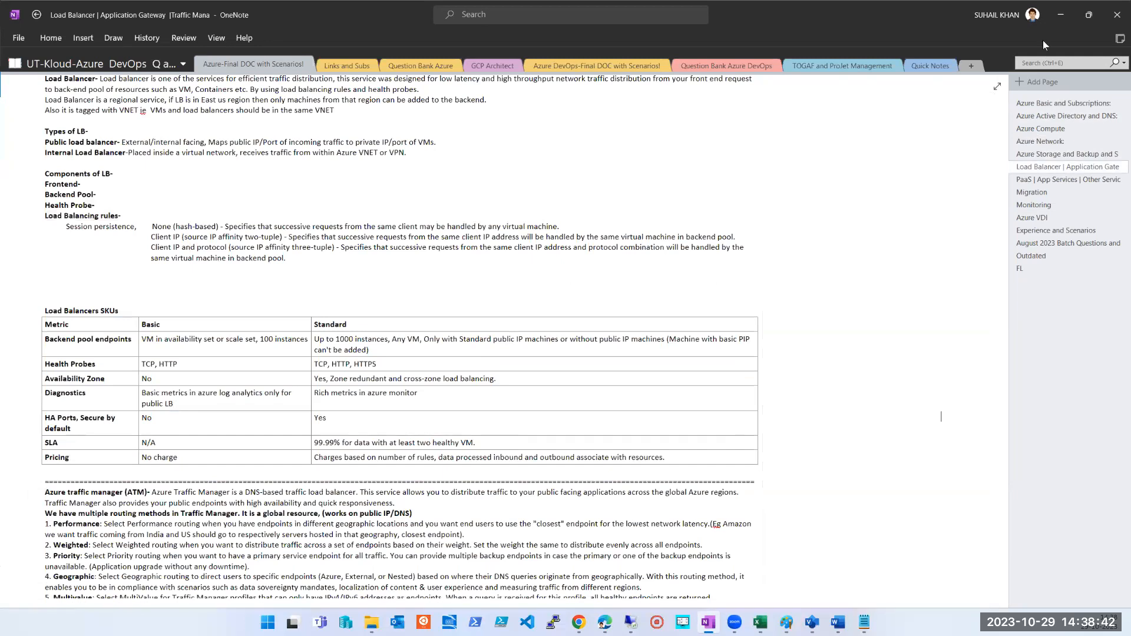
pyautogui.click(1048, 17)
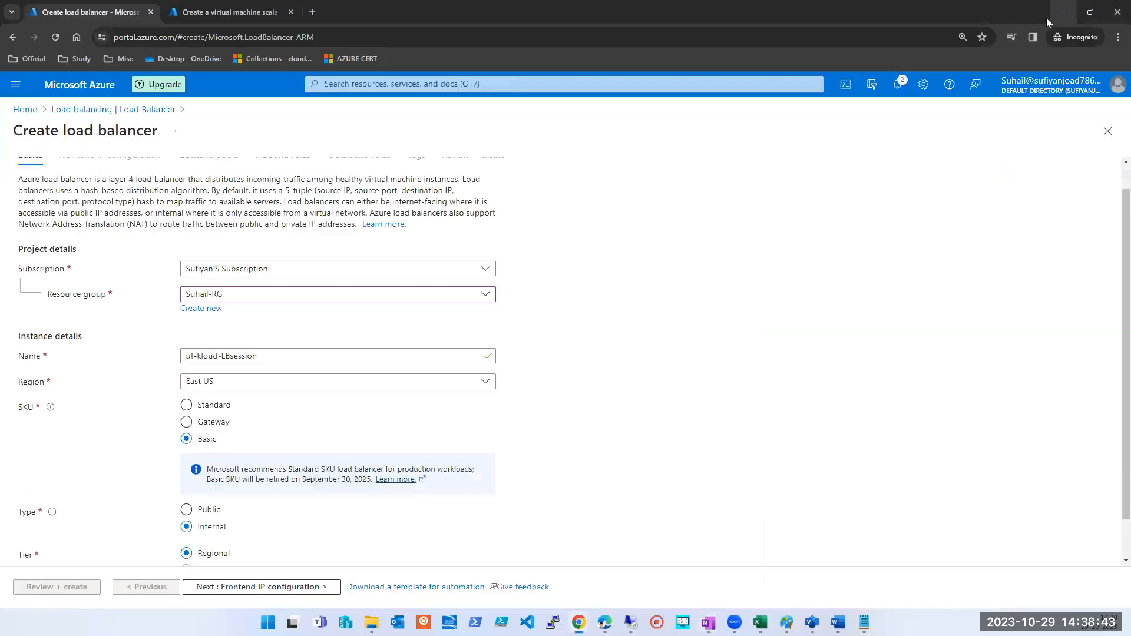
# - Change the load balancer's SKU to Standard and open the documentation linked from the SKU help note
pyautogui.click(204, 407)
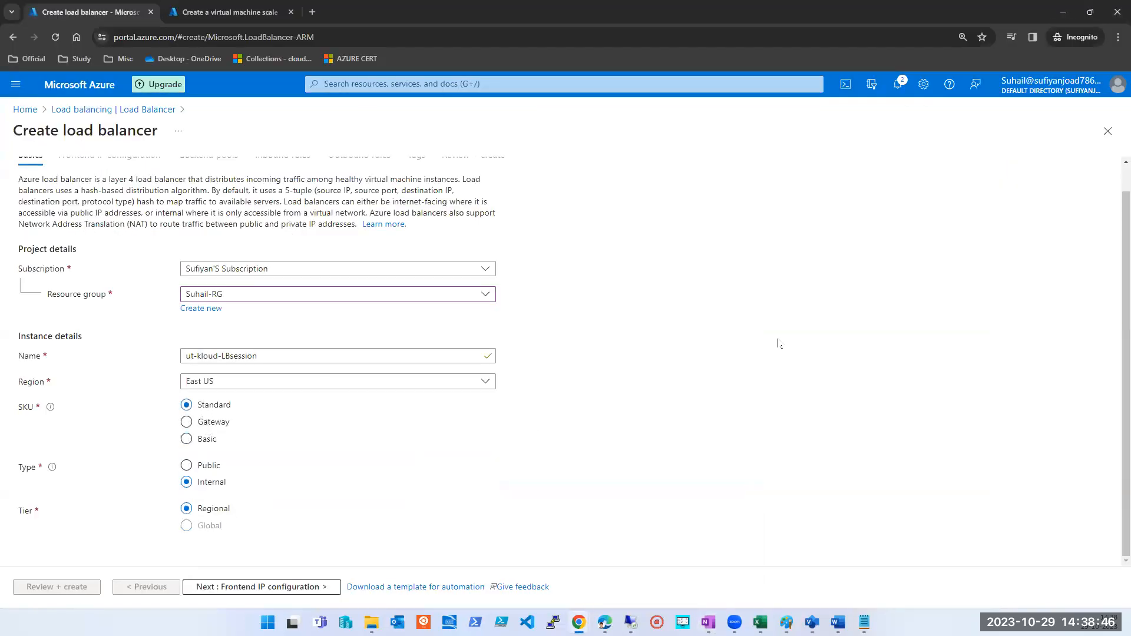
pyautogui.moveTo(52, 414)
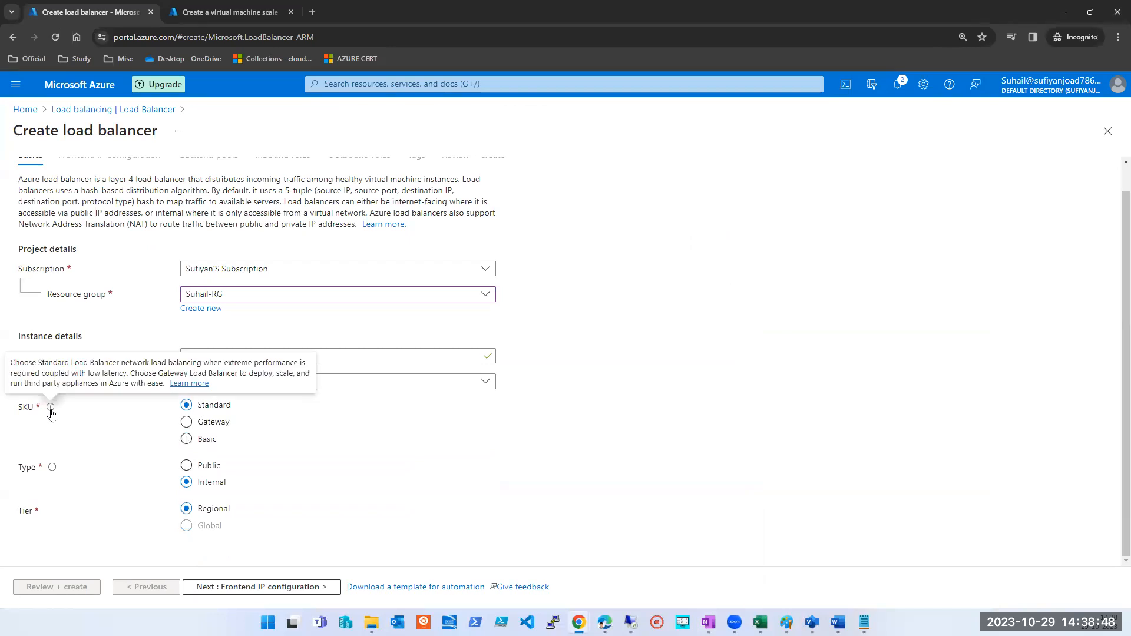
pyautogui.click(189, 384)
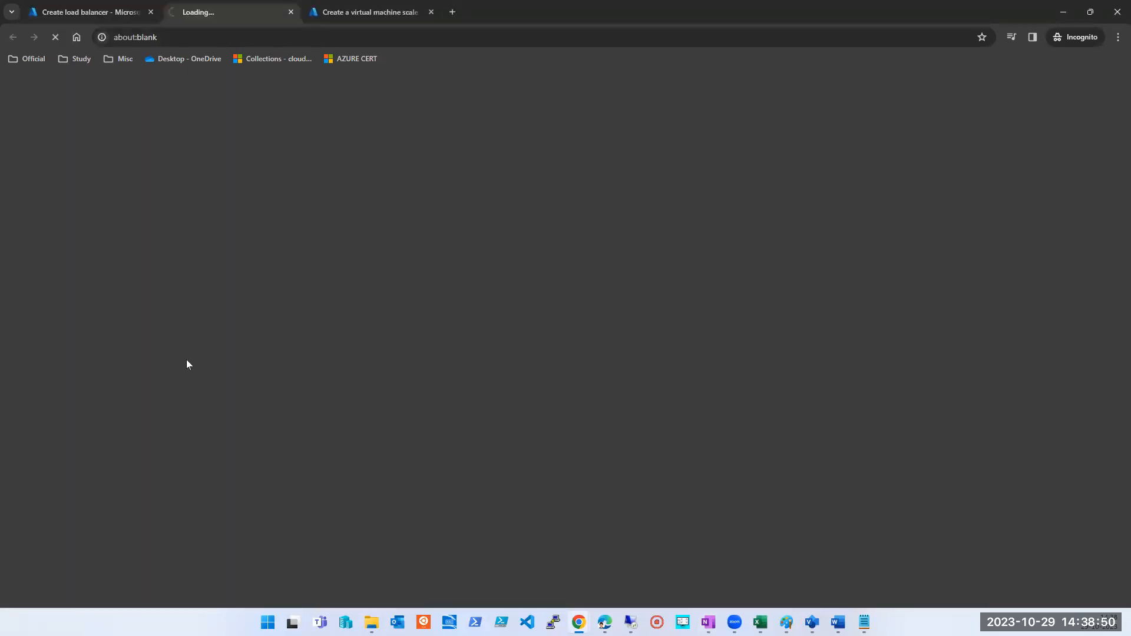
# - Examine the SKU comparison table of Standard and Basic Load Balancer on the Azure Load Balancer SKUs page
pyautogui.scroll(-3, 374, 396)
pyautogui.scroll(4, 375, 396)
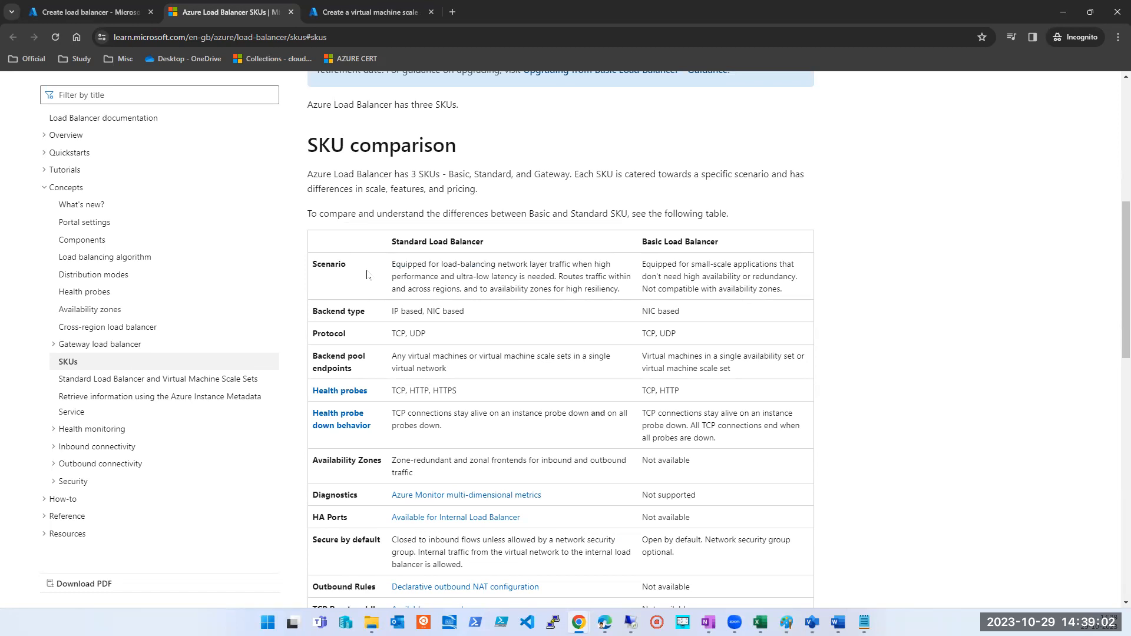
pyautogui.scroll(-8, 465, 359)
pyautogui.scroll(5, 416, 288)
pyautogui.scroll(4, 393, 178)
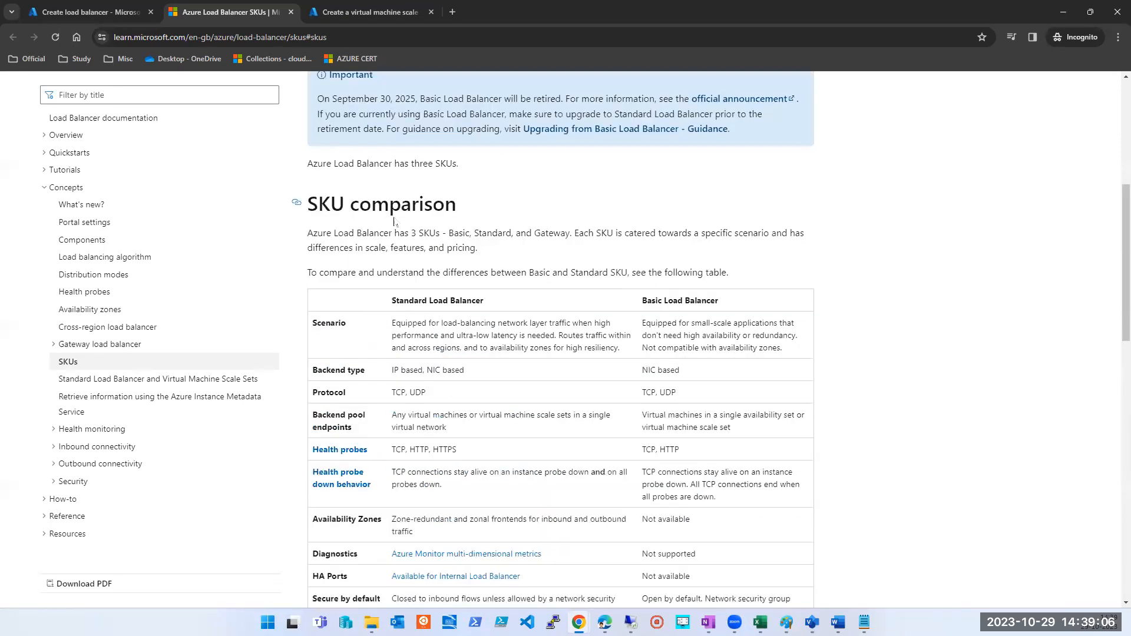
pyautogui.moveTo(391, 300); pyautogui.dragTo(713, 499)
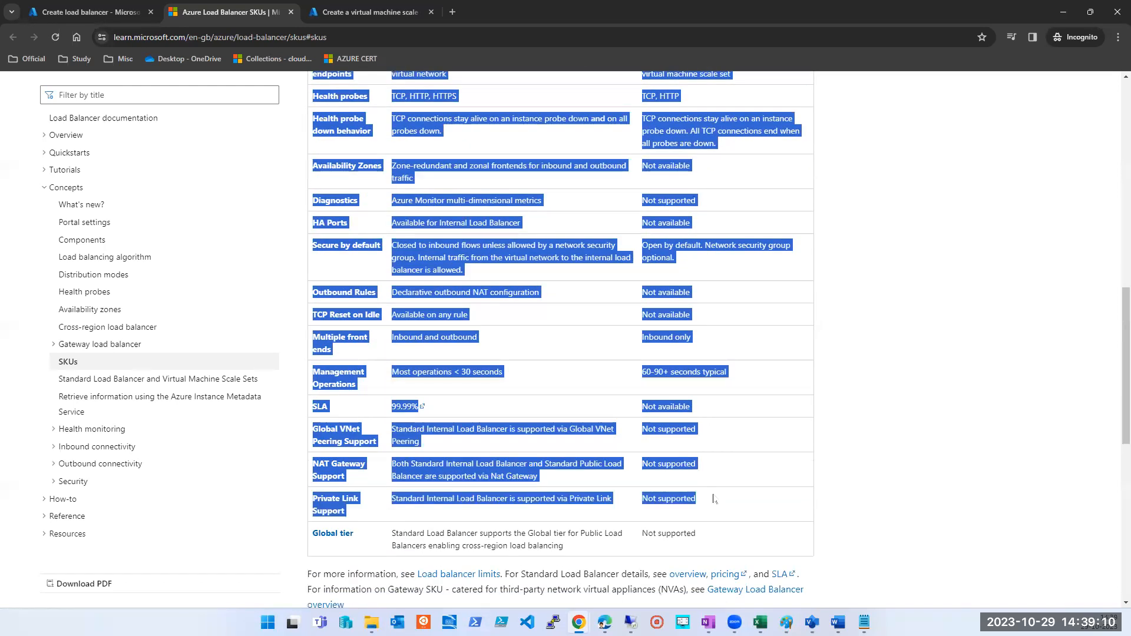
pyautogui.click(546, 392)
pyautogui.scroll(-3, 554, 394)
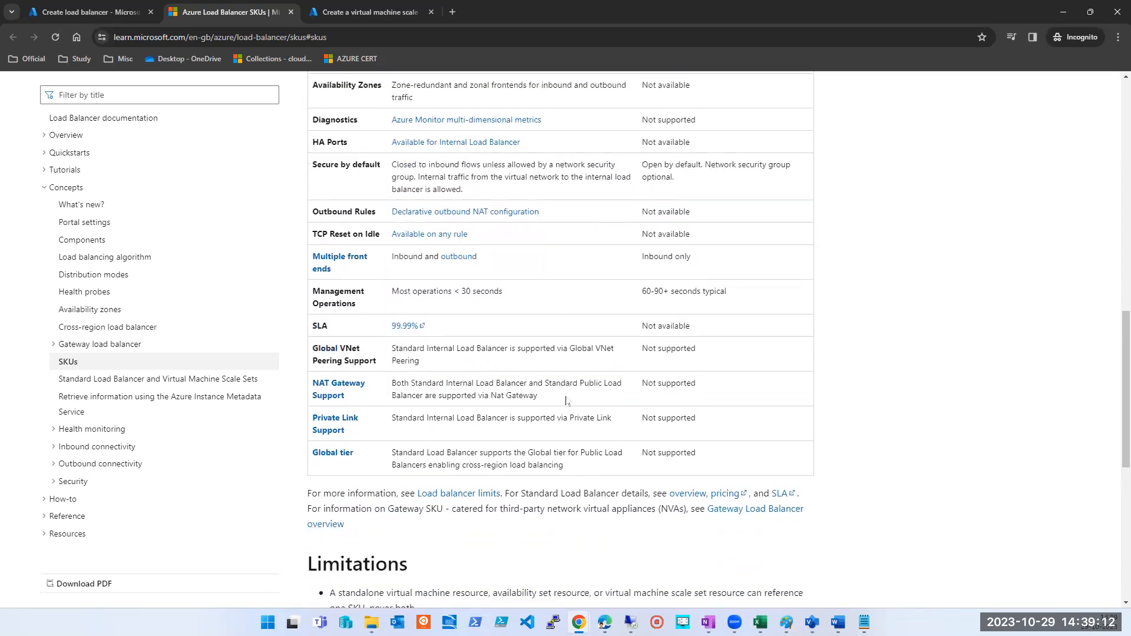
pyautogui.scroll(13, 565, 397)
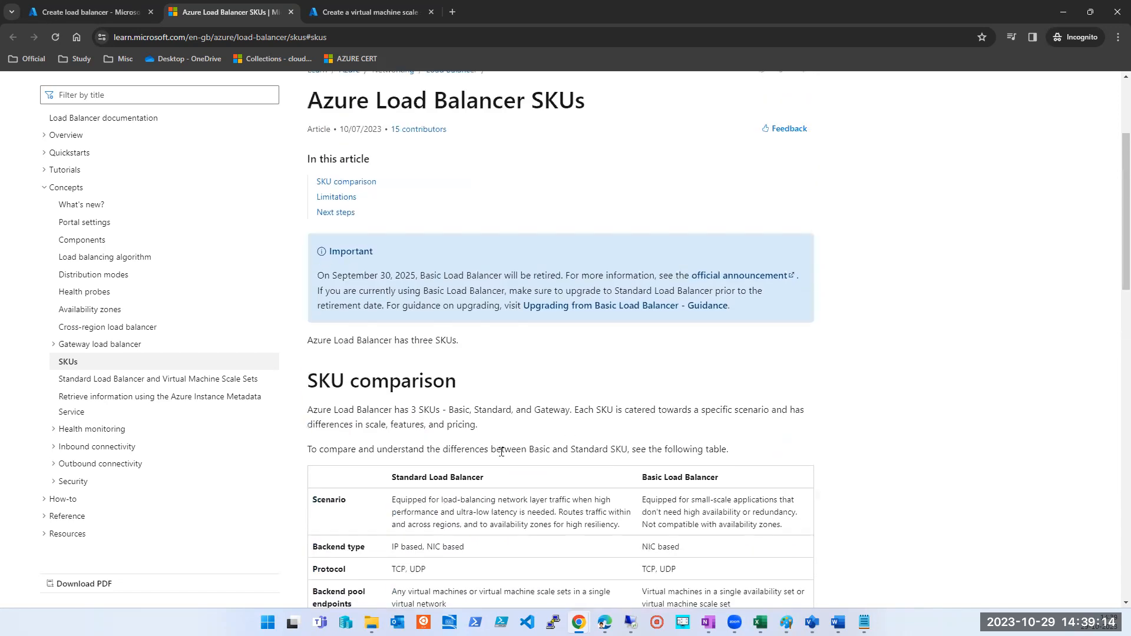
# - Return to the load balancer form, set its type to Public, and switch to the training diagram in Visio
pyautogui.click(87, 13)
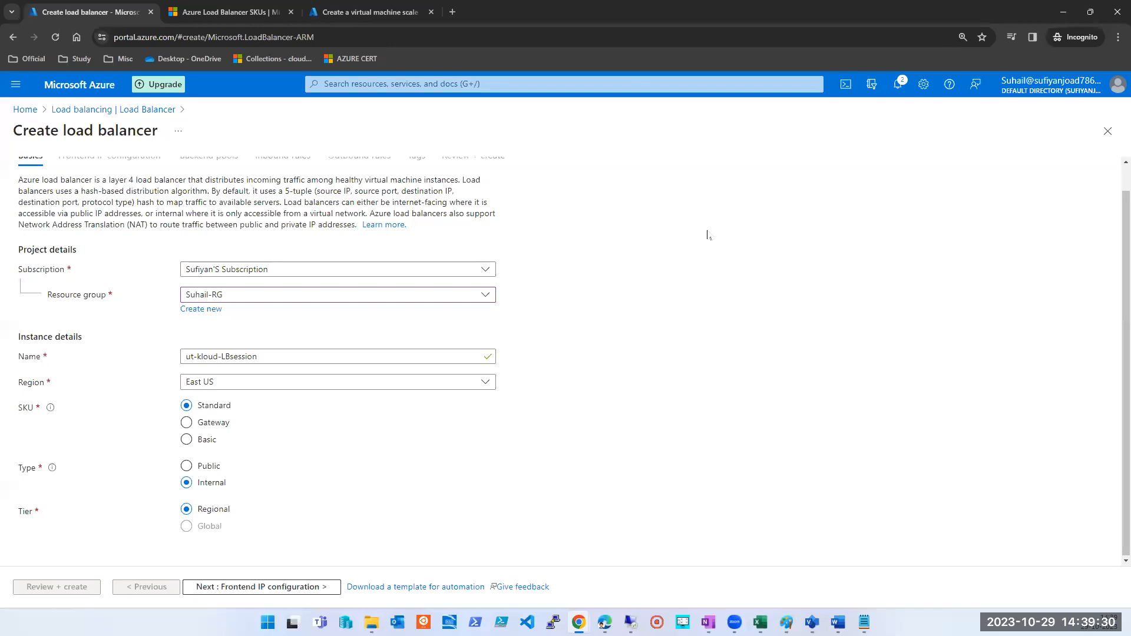
pyautogui.click(186, 467)
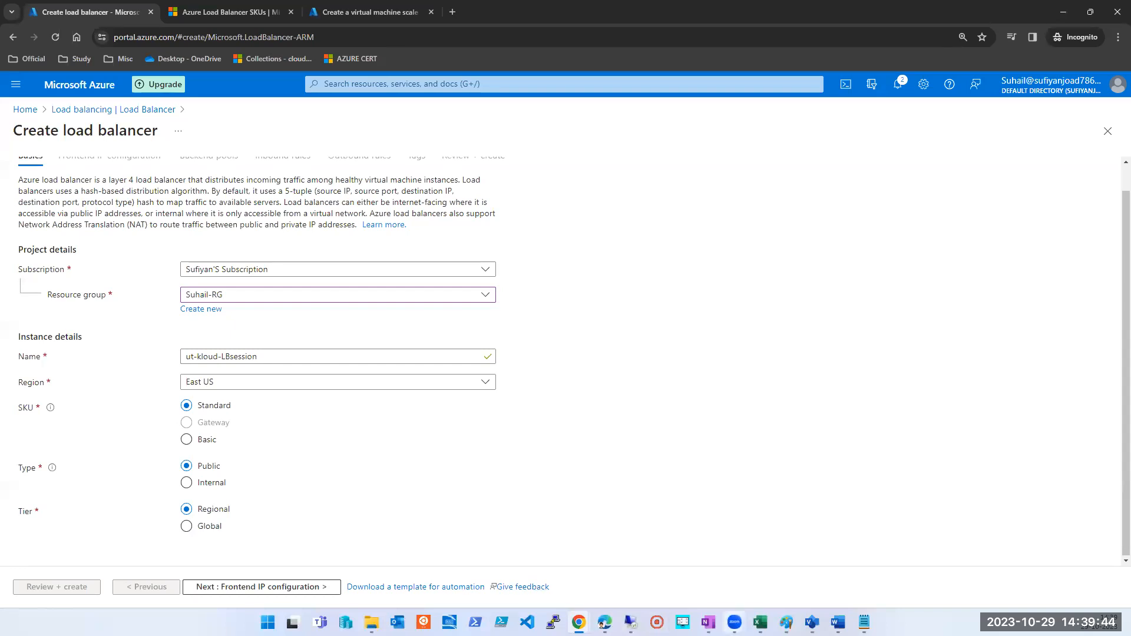
pyautogui.moveTo(734, 622)
pyautogui.click(812, 623)
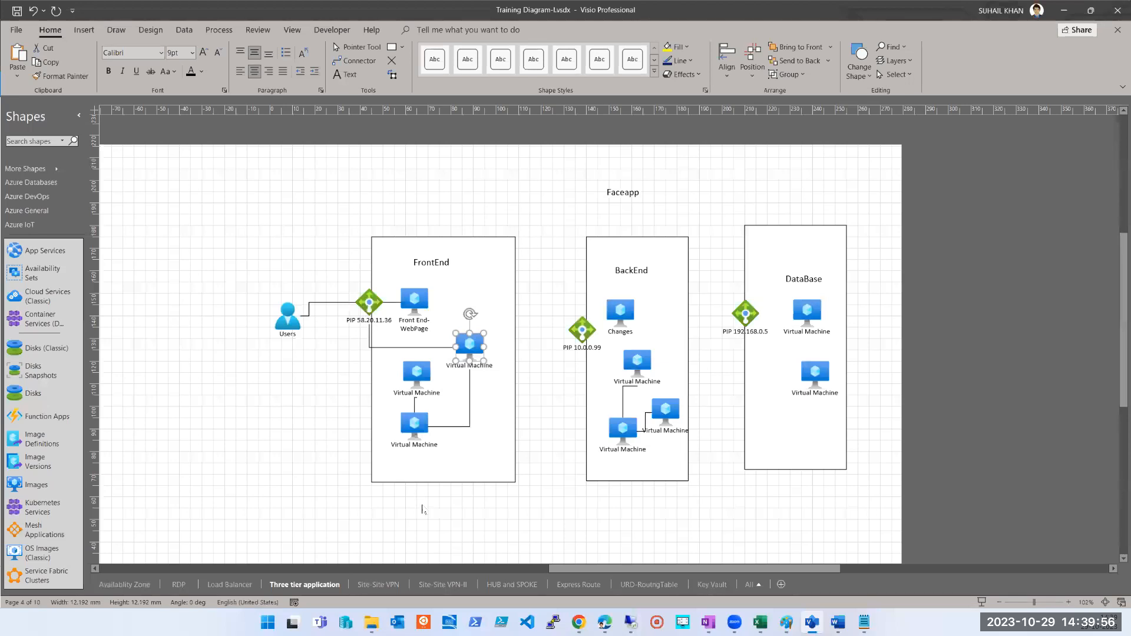
# - Try duplicating the full-size FrontEnd, BackEnd and DataBase diagram on the Three tier application page, and undo the paste
pyautogui.click(1043, 265)
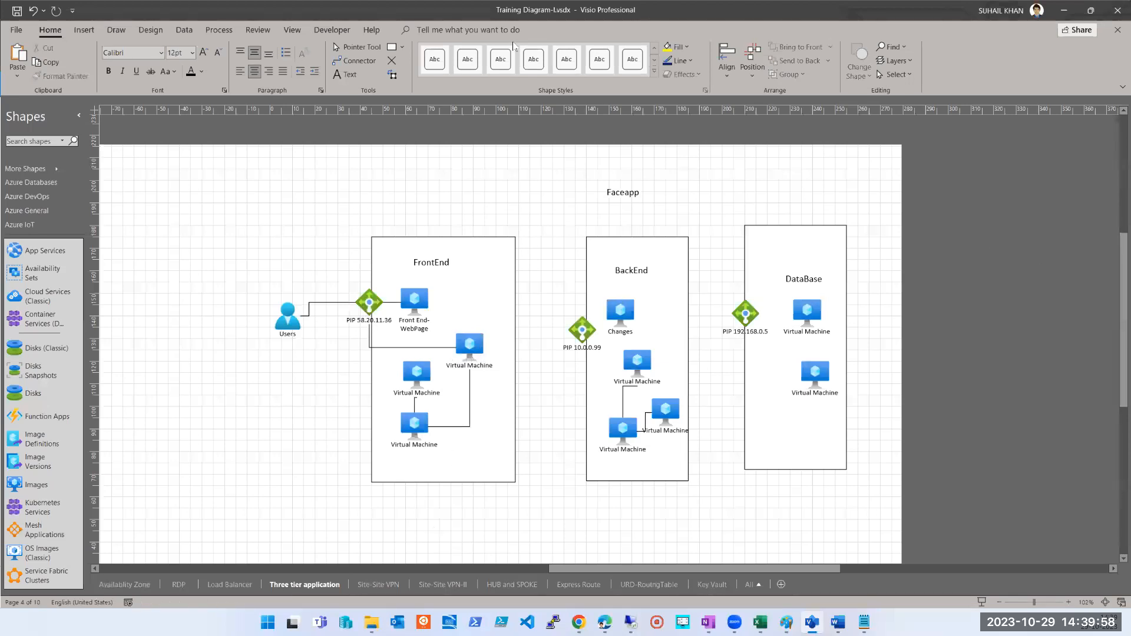
pyautogui.moveTo(214, 189); pyautogui.dragTo(866, 525)
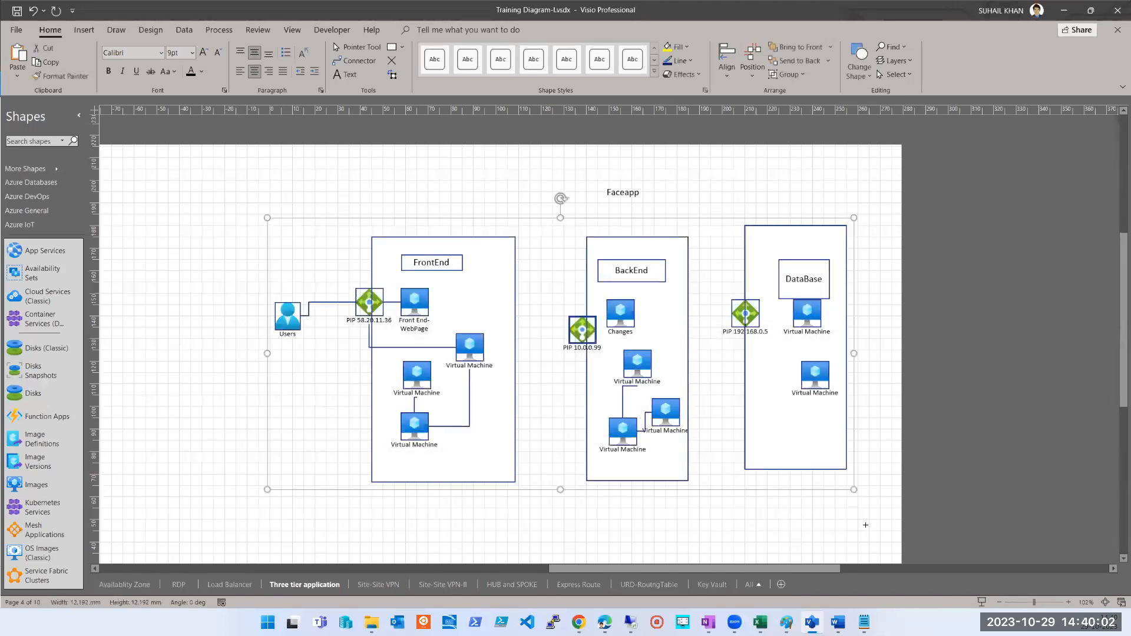
pyautogui.click(345, 442)
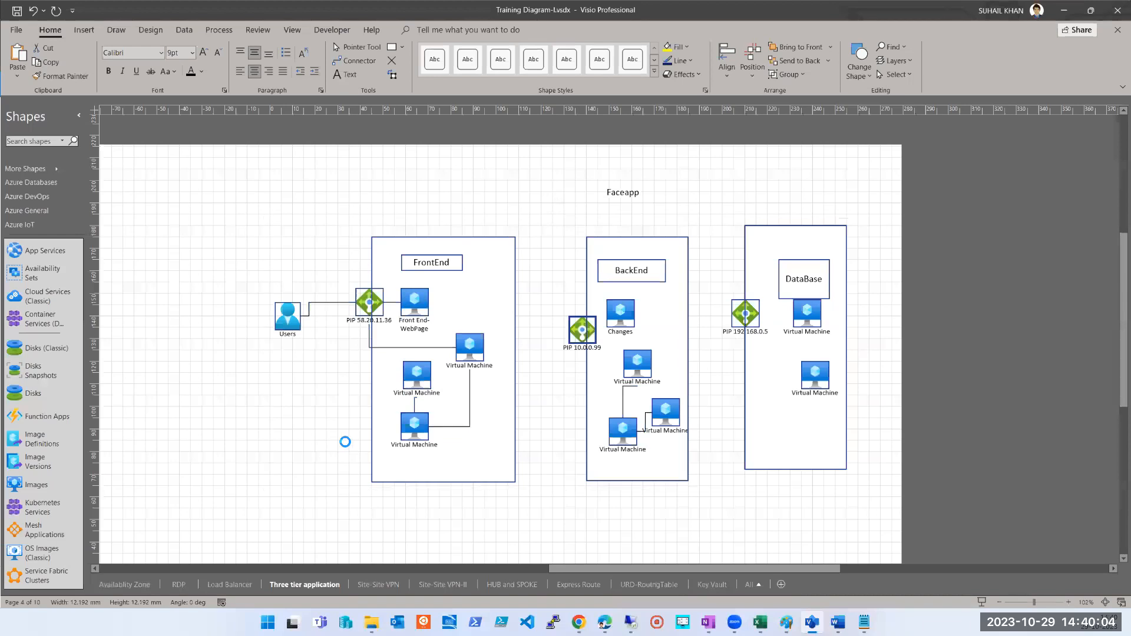
pyautogui.hotkey('ctrl', 'v')
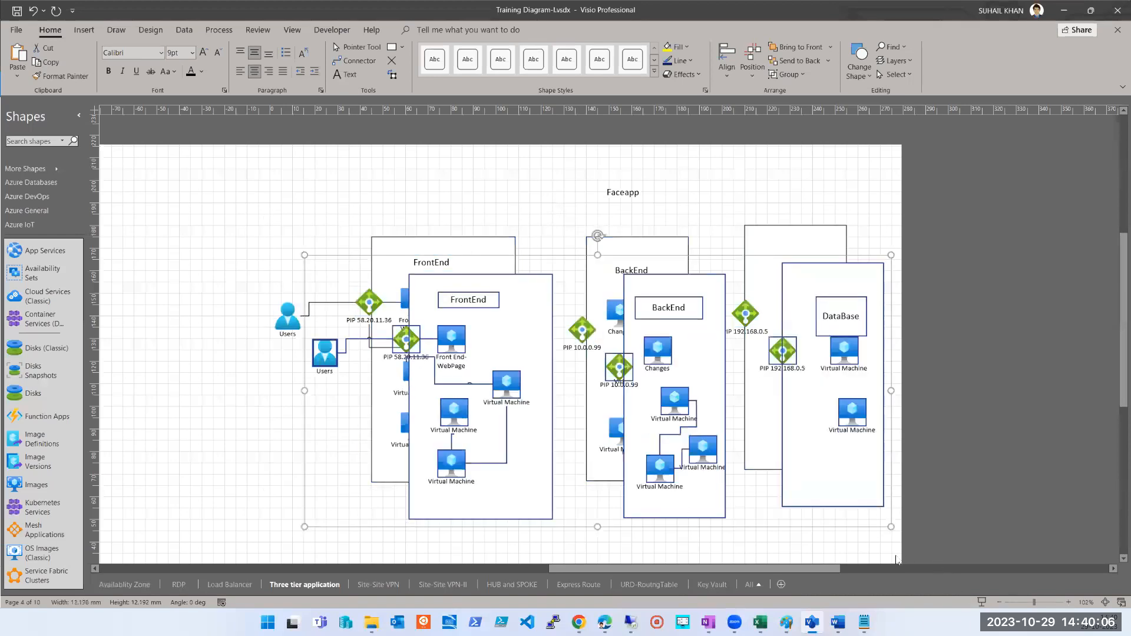
pyautogui.press('Escape')
pyautogui.click(478, 311)
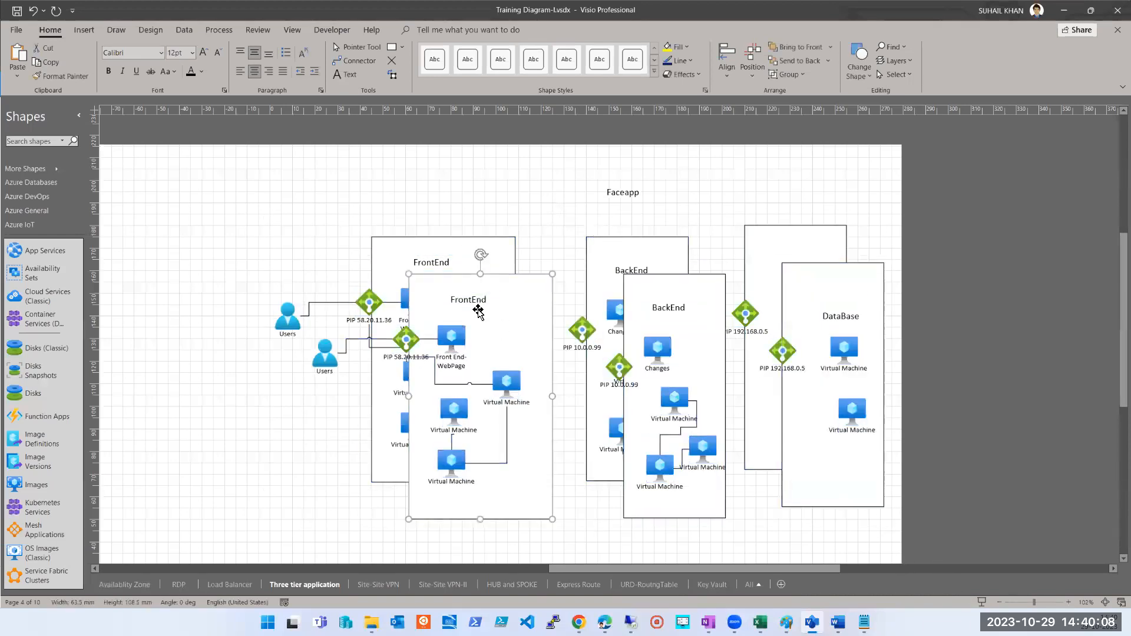
pyautogui.hotkey('ctrl', 'z')
# - Scale the whole three-tier diagram down to roughly half its size toward the page's lower right, and deselect it
pyautogui.moveTo(260, 217); pyautogui.dragTo(266, 219)
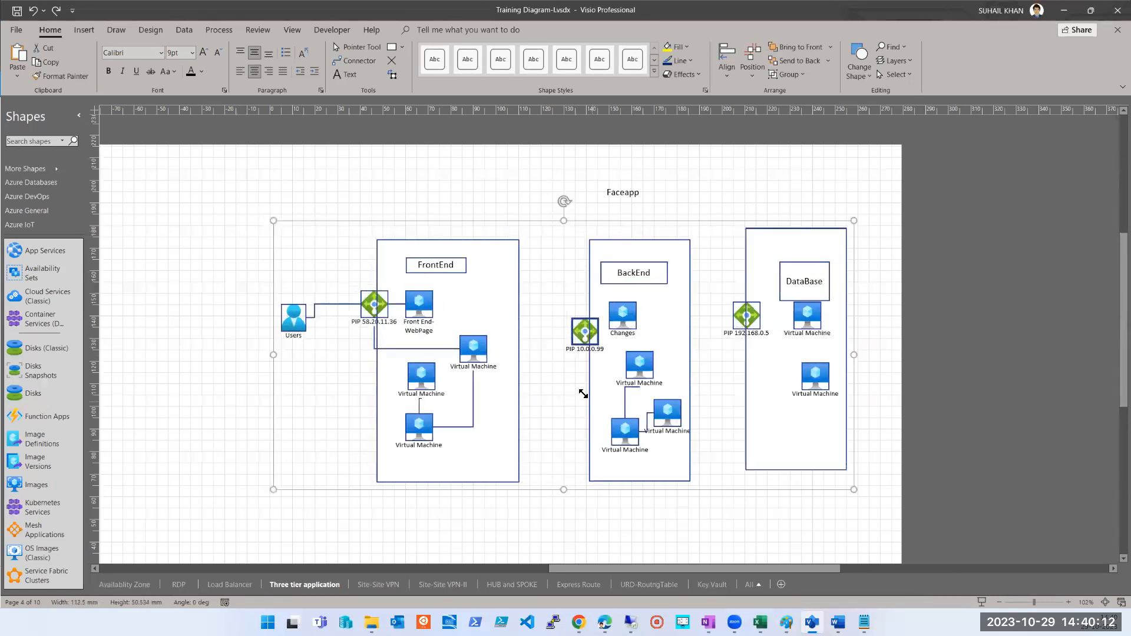
pyautogui.moveTo(583, 394); pyautogui.dragTo(584, 393)
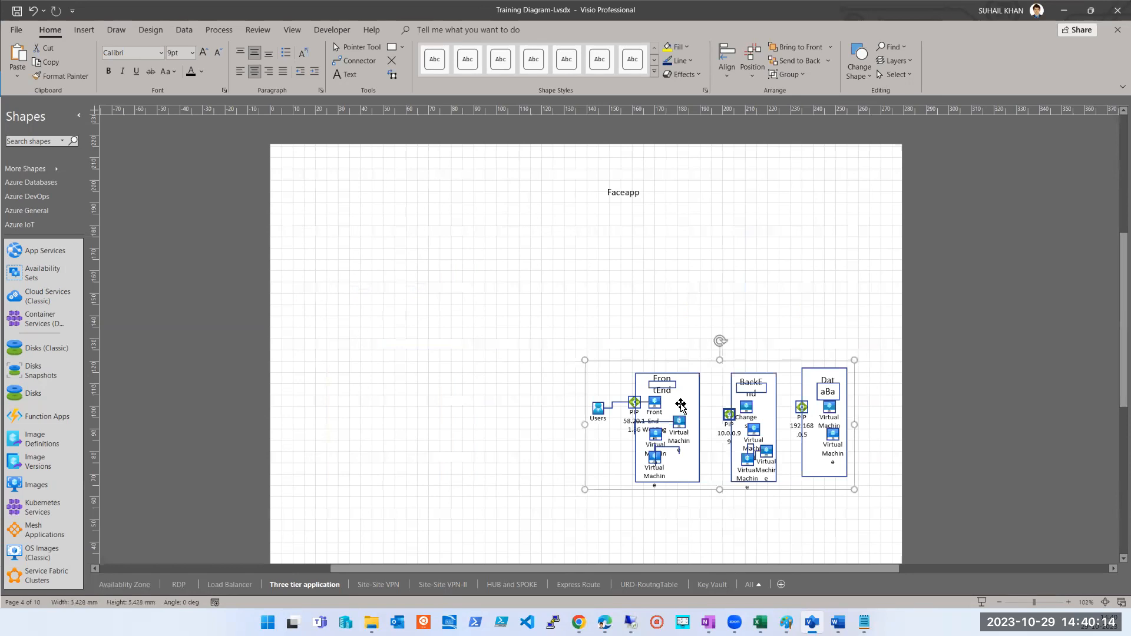
pyautogui.press('Escape')
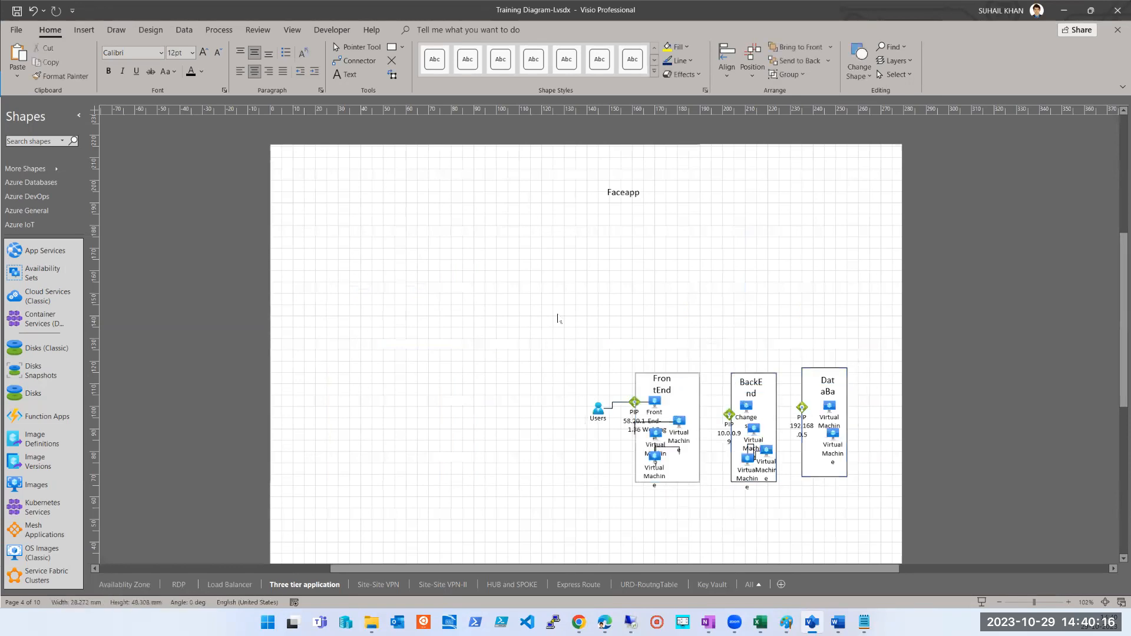
# - Duplicate the shrunken three-tier diagram and place the copy directly above the original, below the Faceapp title
pyautogui.moveTo(540, 328); pyautogui.dragTo(864, 517)
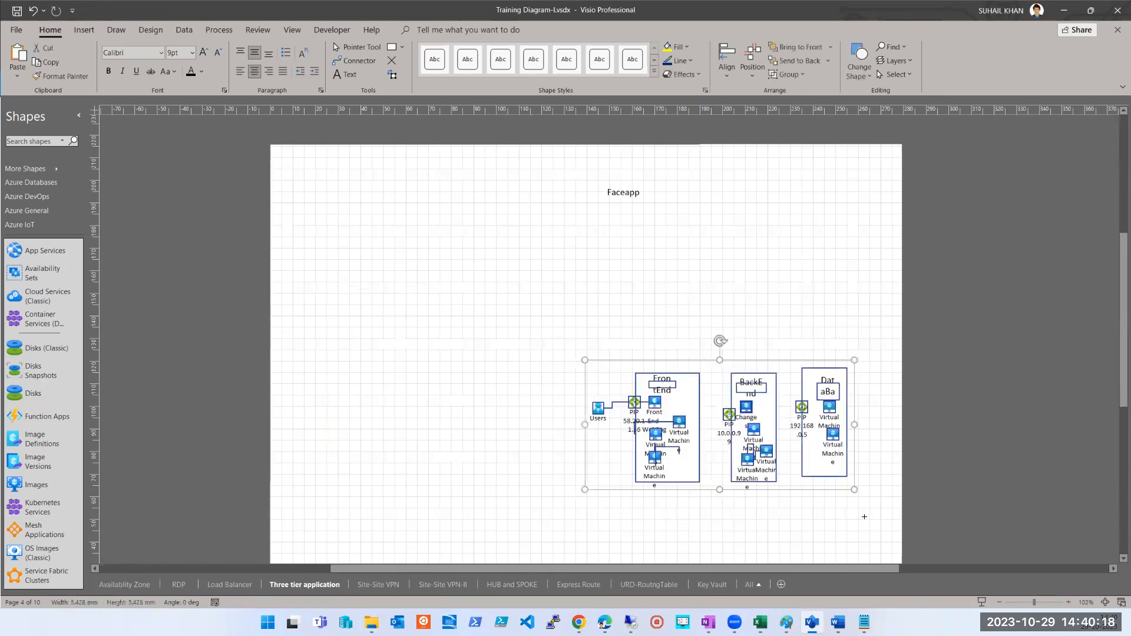
pyautogui.hotkey('ctrl', 'c')
pyautogui.click(511, 252)
pyautogui.hotkey('ctrl', 'v')
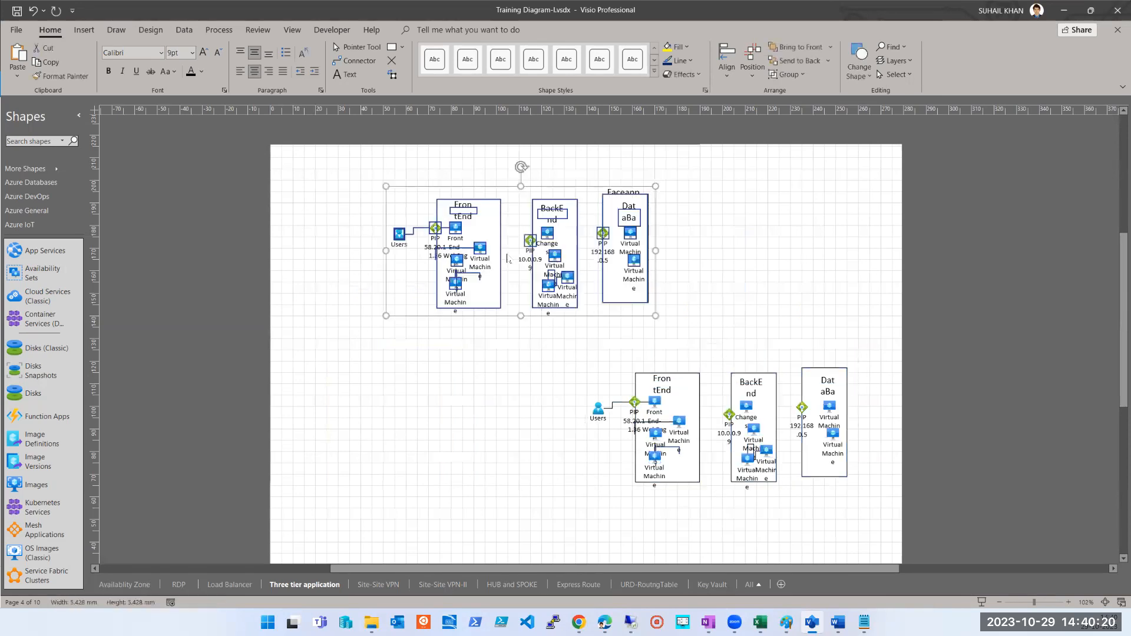
pyautogui.moveTo(499, 248); pyautogui.dragTo(704, 282)
pyautogui.click(583, 287)
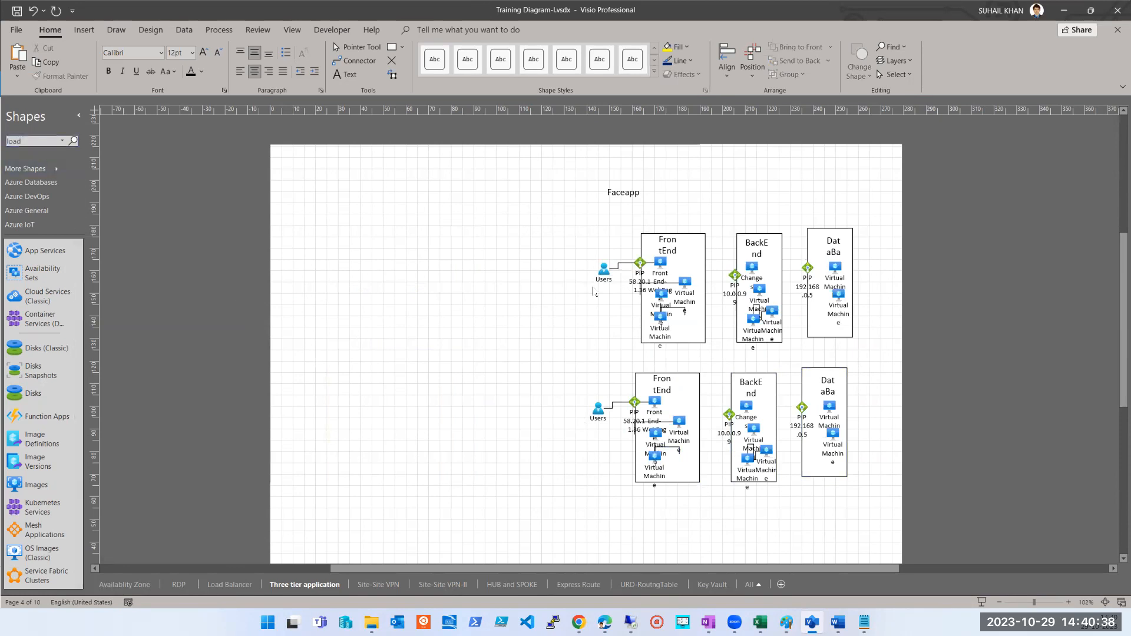
# - Duplicate the upper FrontEnd's PIP 58.20.11.36 icon into the blank area left of the two diagrams
pyautogui.click(640, 263)
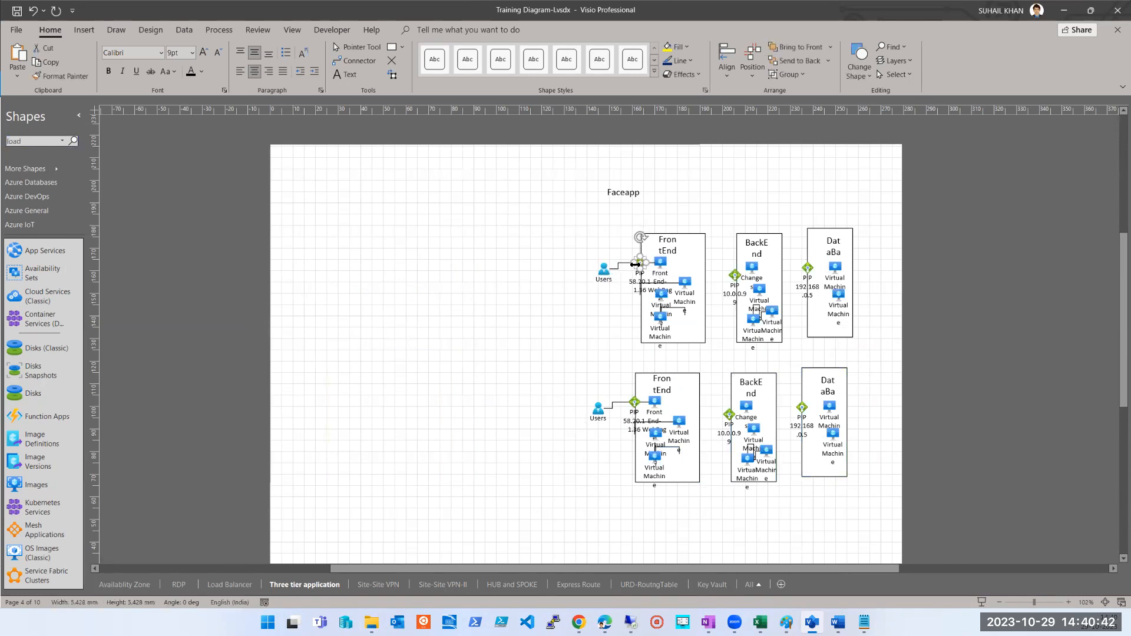
pyautogui.moveTo(638, 265); pyautogui.dragTo(386, 321)
pyautogui.click(414, 333)
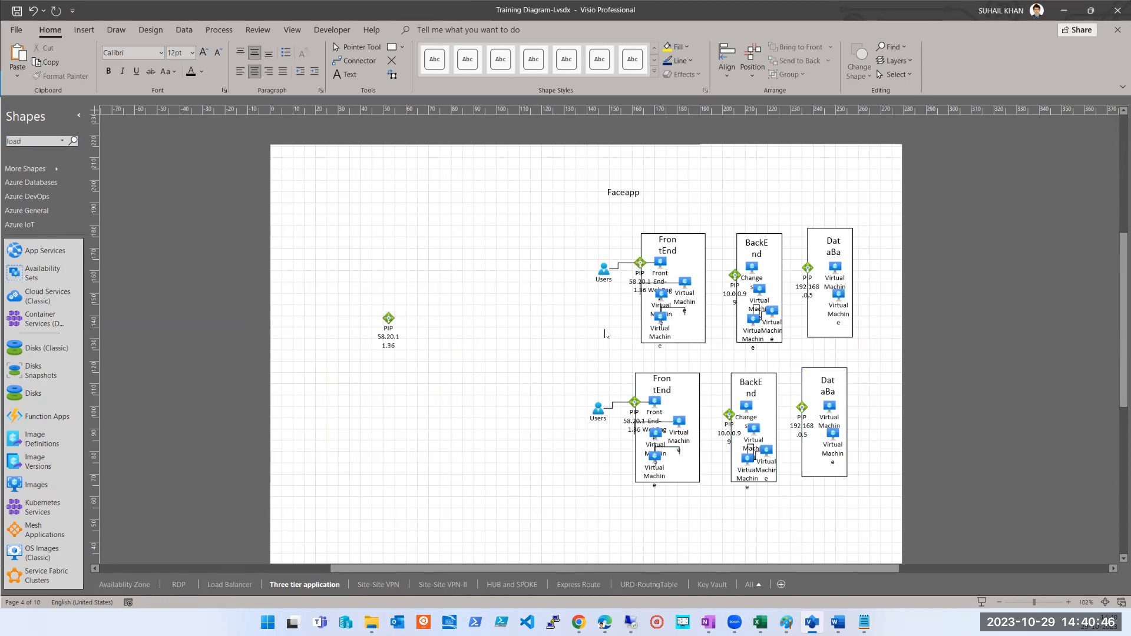
# - Draw connectors from the standalone PIP icon to the FrontEnd PIP icons of the upper and lower diagrams
pyautogui.hotkey('ctrl', '3')
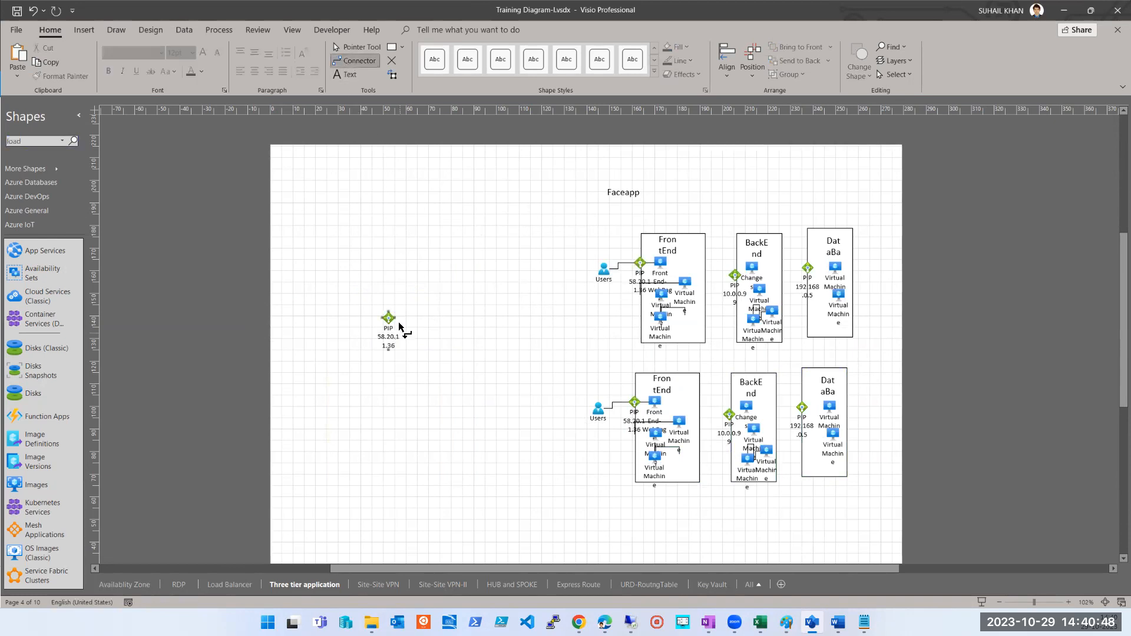
pyautogui.moveTo(388, 319); pyautogui.dragTo(634, 262)
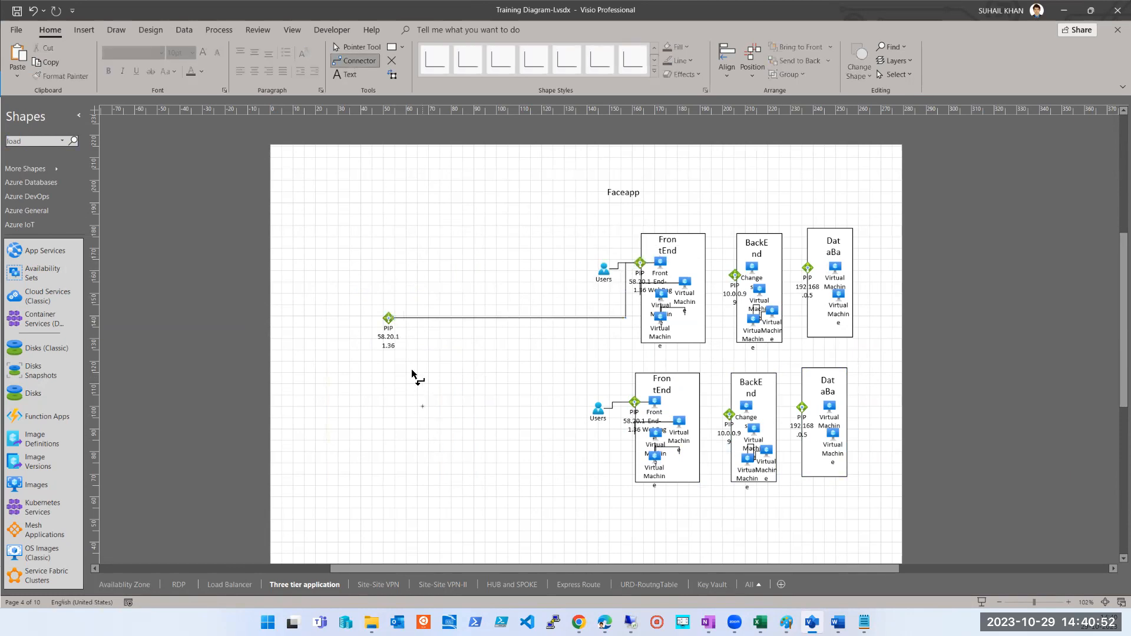
pyautogui.moveTo(389, 318); pyautogui.dragTo(634, 396)
pyautogui.click(469, 461)
# - Examine at closer zoom how the shared PIP connects to the FrontEnd tiers of both diagrams
pyautogui.click(1068, 602)
pyautogui.click(1068, 603)
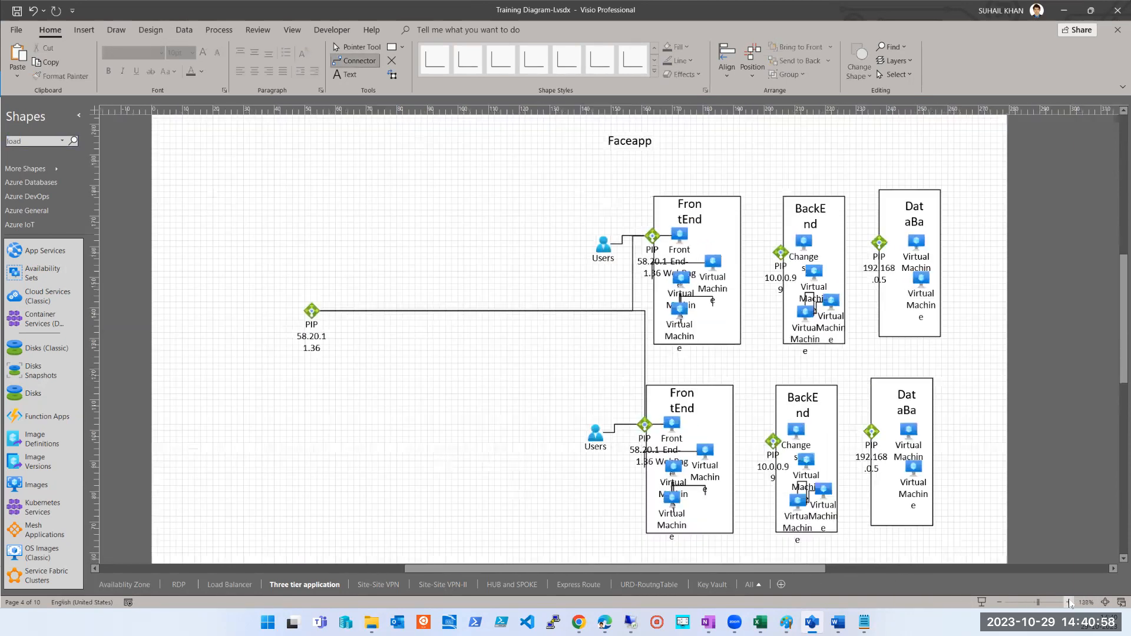
pyautogui.click(1068, 603)
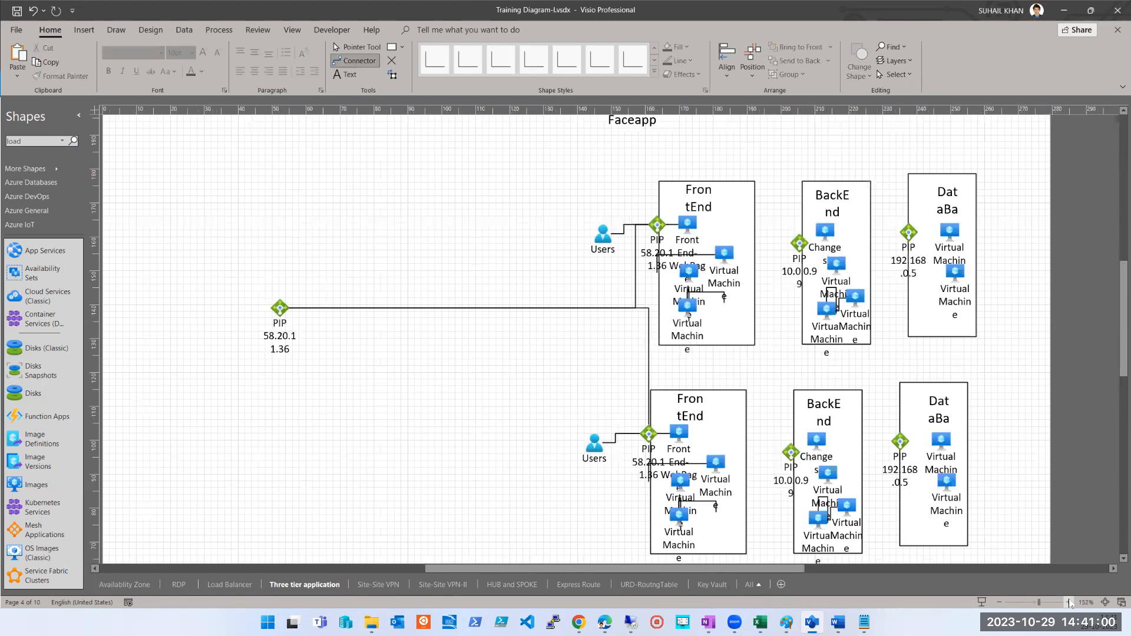
pyautogui.click(279, 308)
pyautogui.click(708, 259)
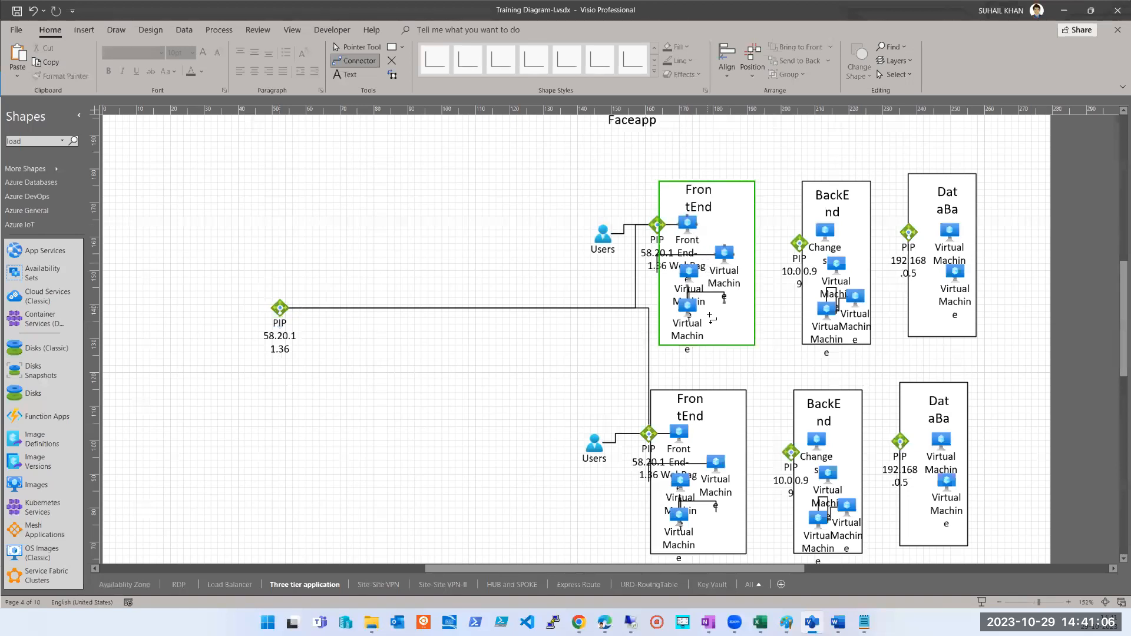
pyautogui.click(625, 271)
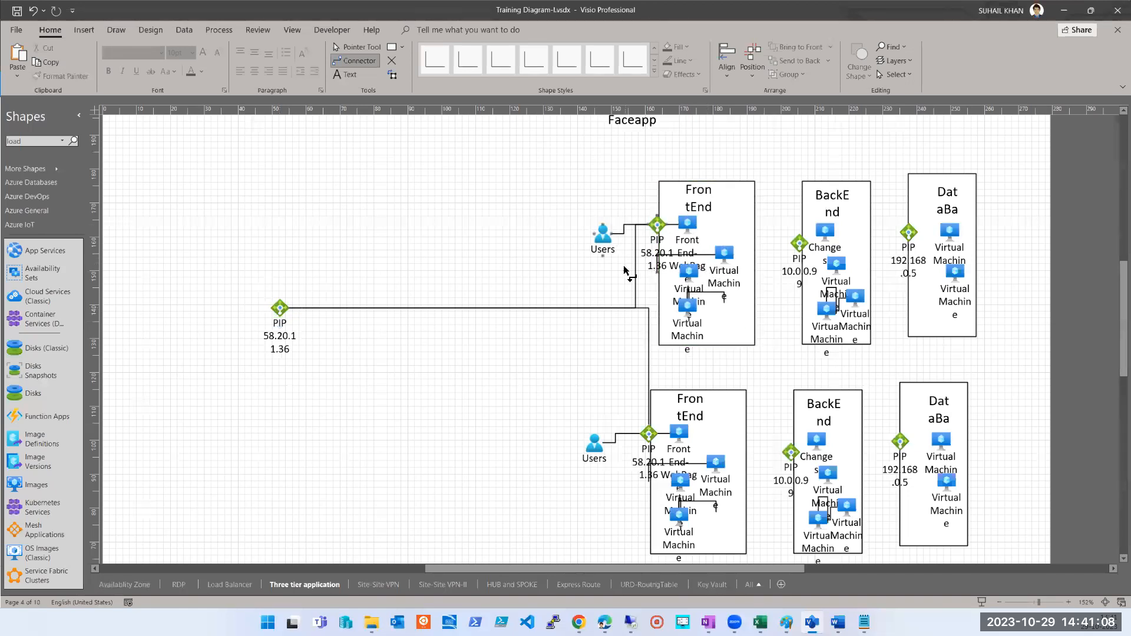
pyautogui.click(657, 334)
# - Return to the load balancer form in Chrome, try the Global tier, and set the tier back to Regional
pyautogui.click(579, 622)
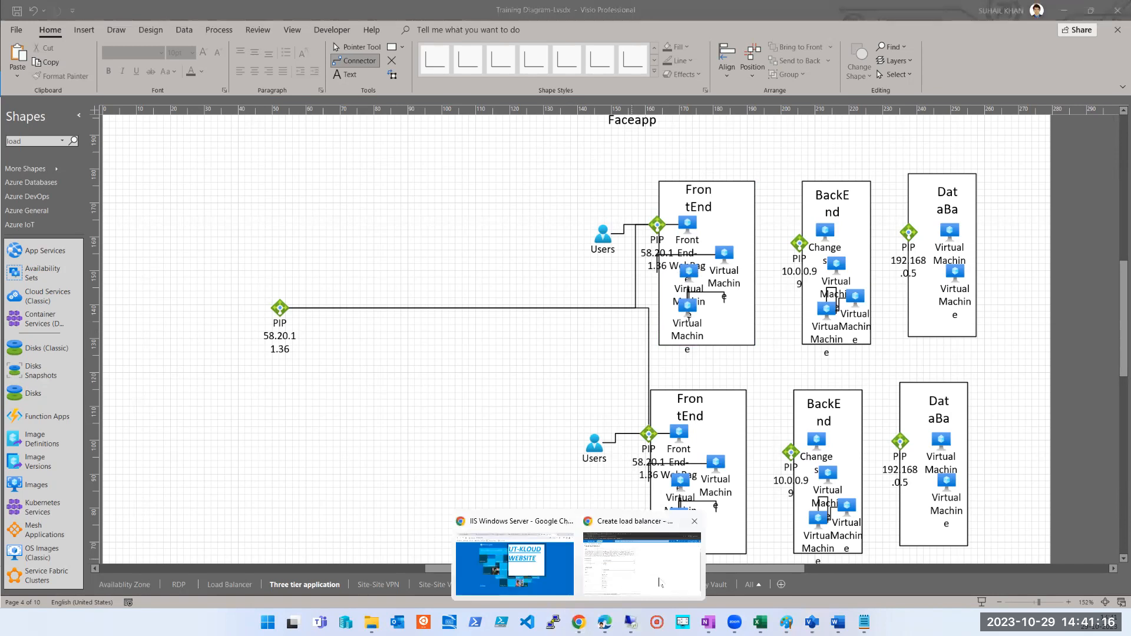
pyautogui.click(642, 562)
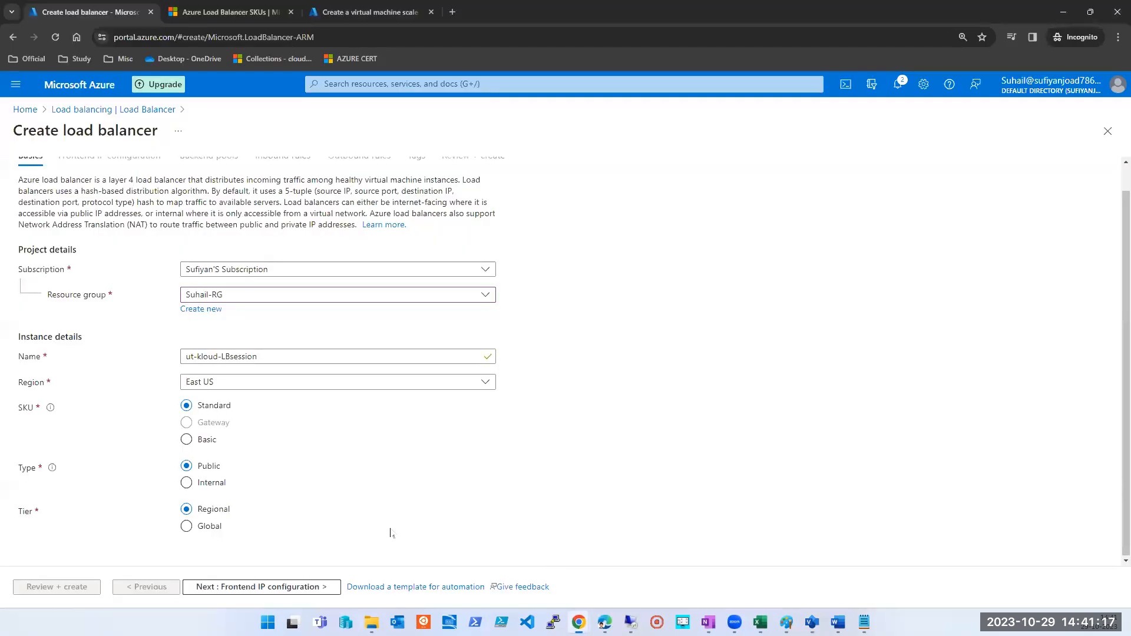
pyautogui.click(200, 534)
pyautogui.scroll(-1, 301, 494)
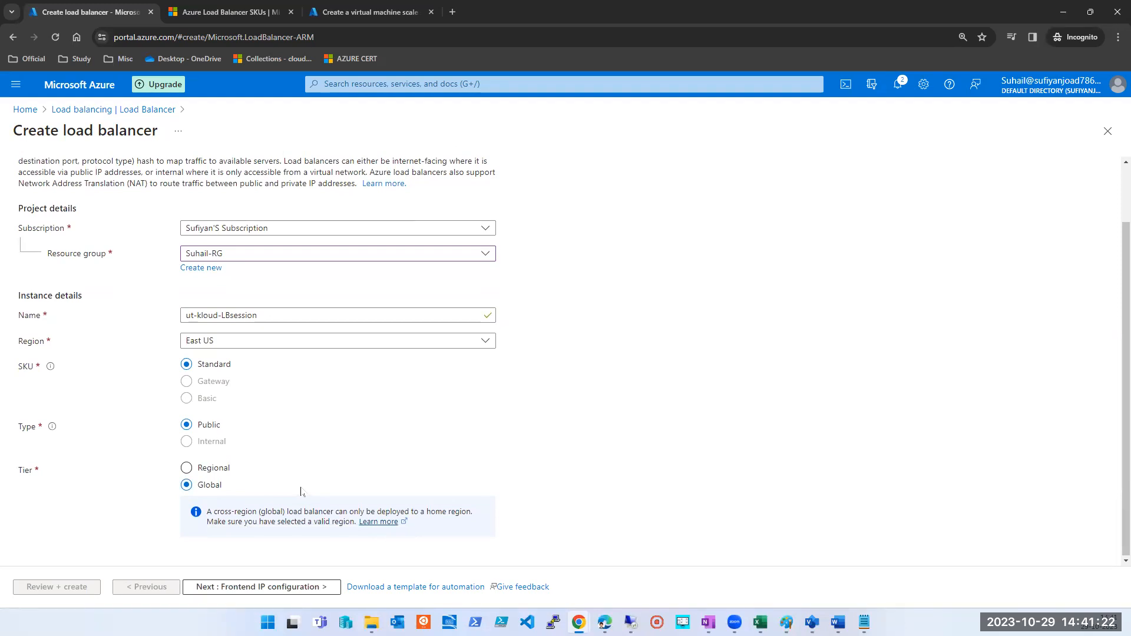
pyautogui.click(227, 469)
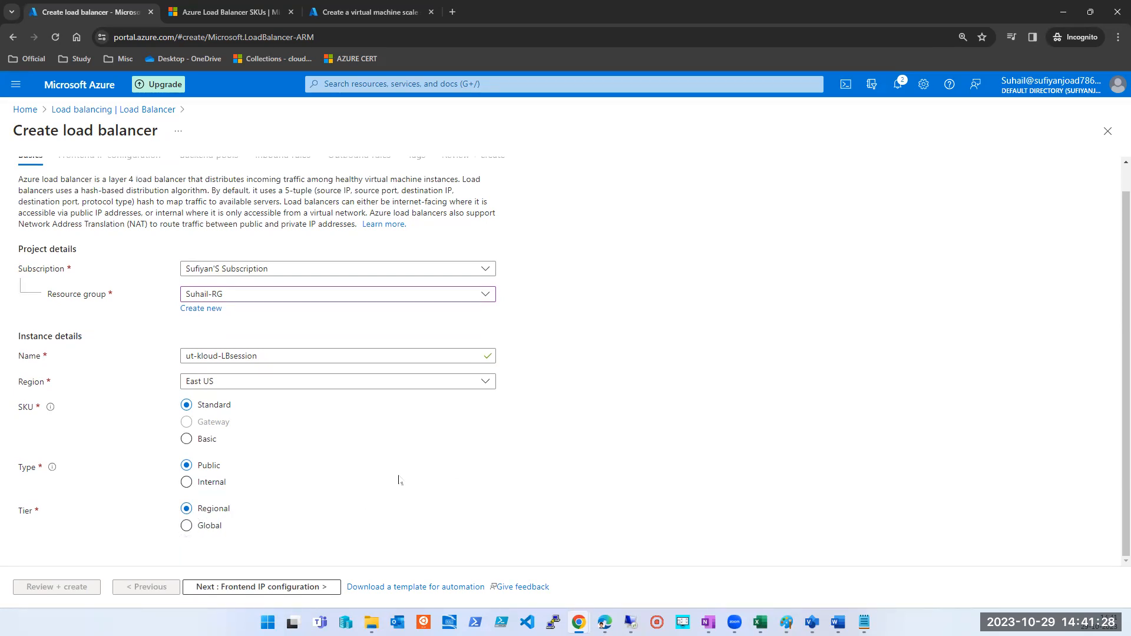
pyautogui.moveTo(812, 622)
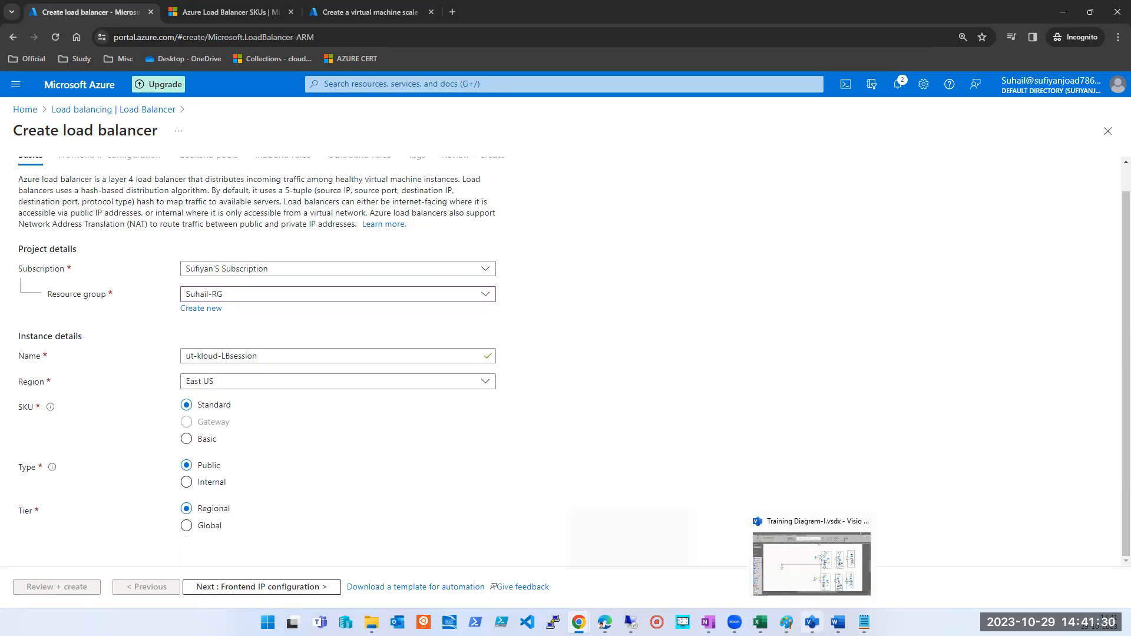
# - Switch to Visio, undo the shared PIP and connector edits back to the single original Faceapp diagram, and save the drawing
pyautogui.click(812, 564)
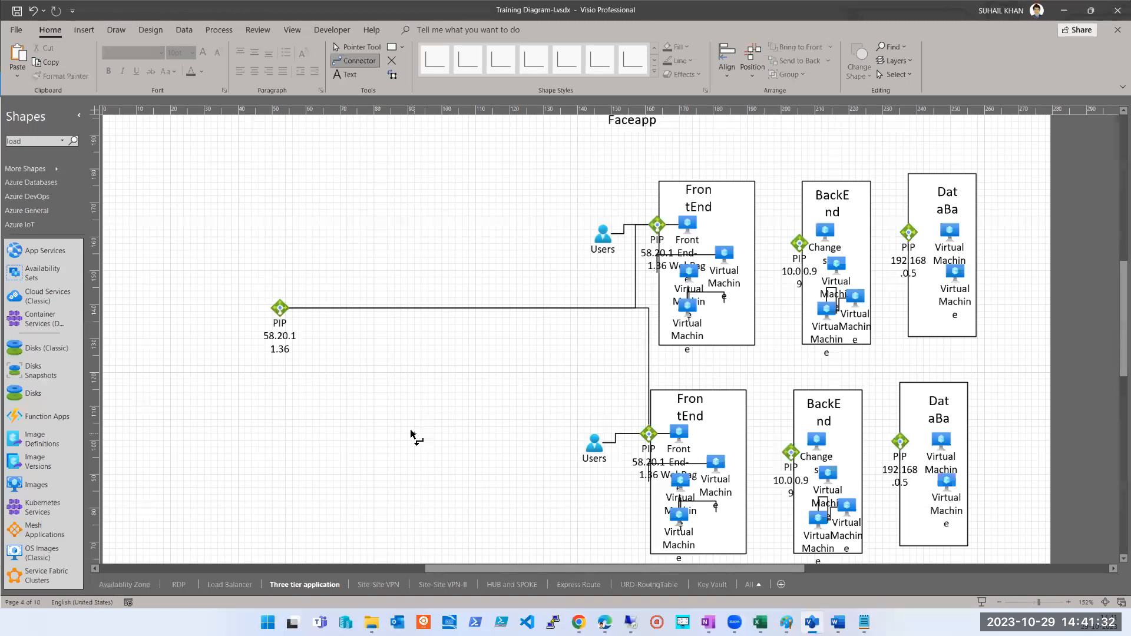
pyautogui.hotkey('ctrl', 'z')
pyautogui.hotkey('ctrl', 'z')
pyautogui.hotkey('ctrl', 'z')
pyautogui.hotkey('ctrl', 'z')
pyautogui.hotkey('ctrl', 'z')
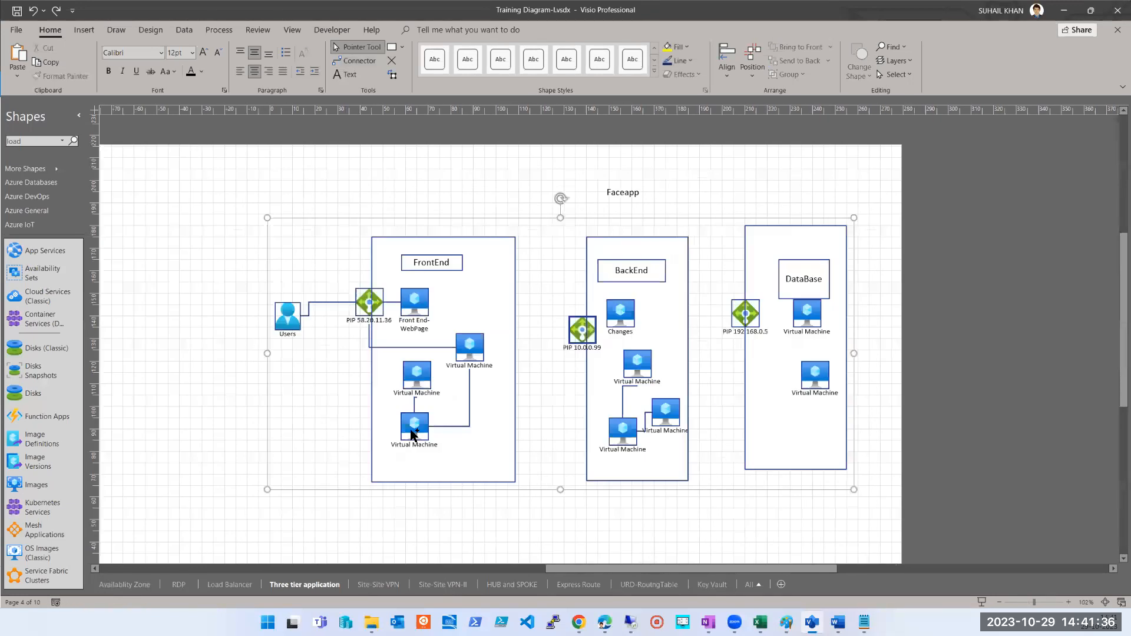
pyautogui.hotkey('ctrl', 's')
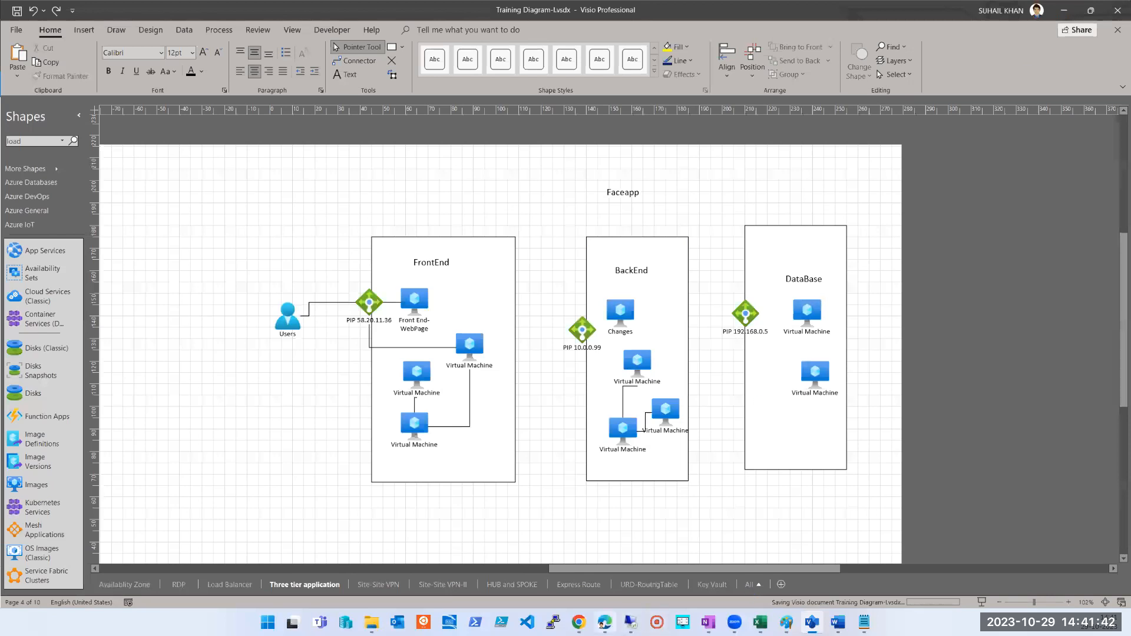
# - Return to the load balancer form in Chrome, try the Internal type, set it back to Public, and proceed to Frontend IP configuration
pyautogui.moveTo(579, 623)
pyautogui.click(628, 518)
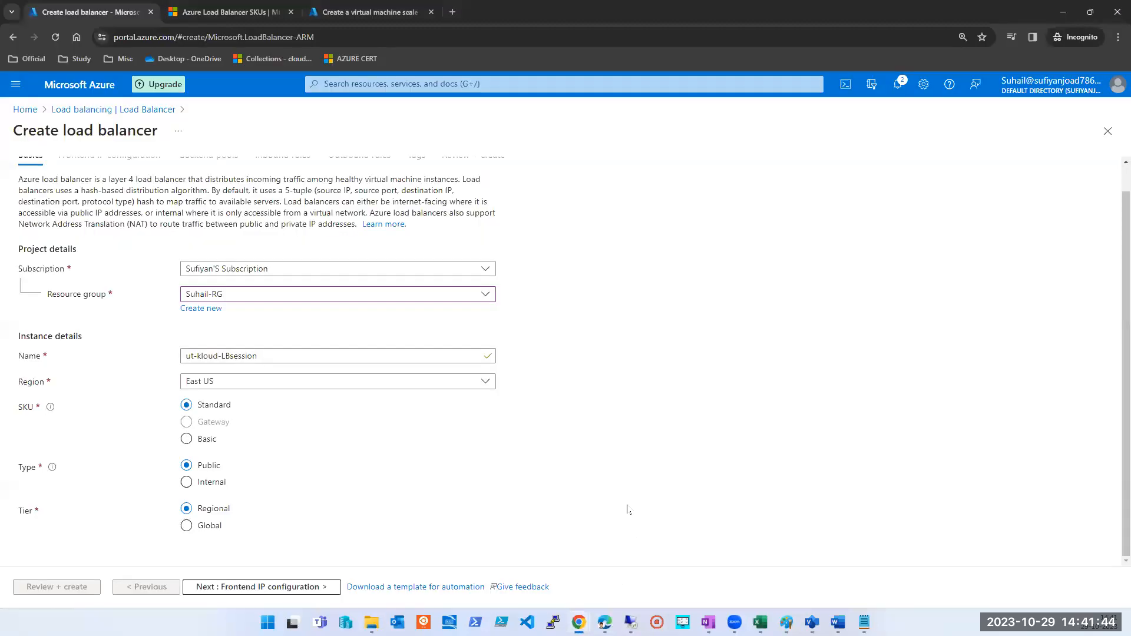
pyautogui.click(186, 482)
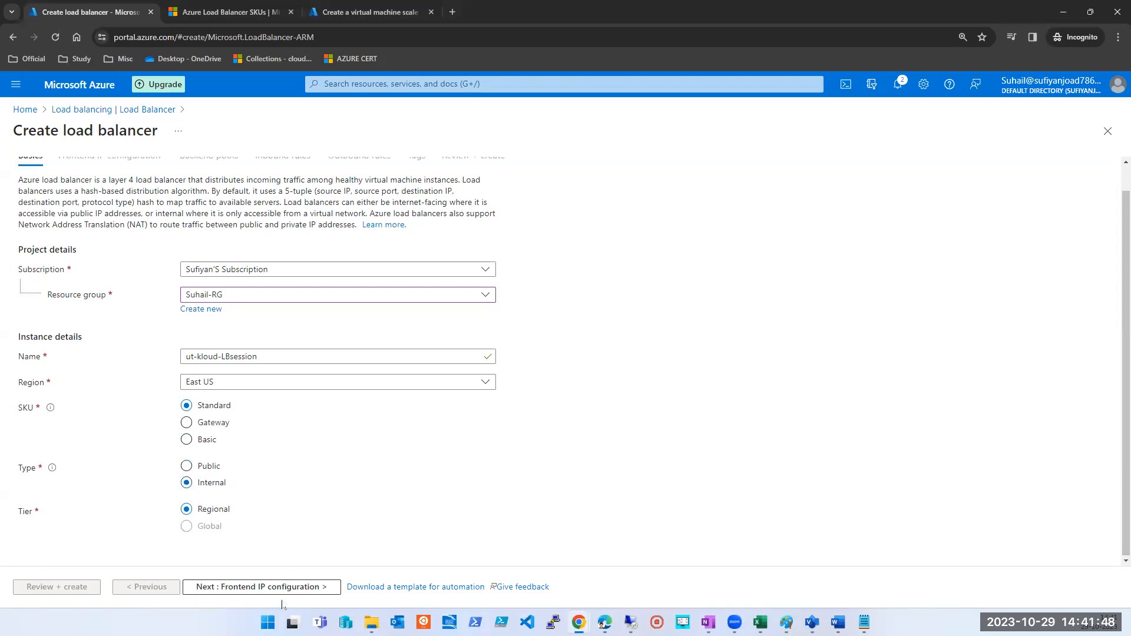
pyautogui.click(187, 467)
pyautogui.click(269, 589)
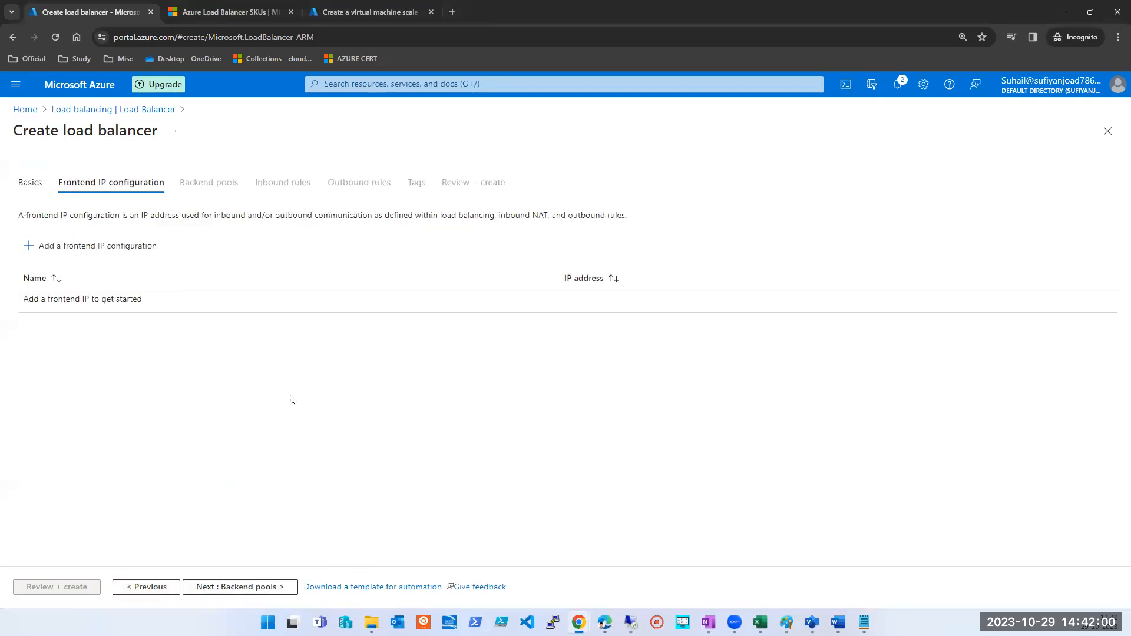
# - Glance at the Paint sketch, return to the form, and start a frontend IP configuration named ttkloudLBsesson, copying that name
pyautogui.hotkey('alt', 'Tab')
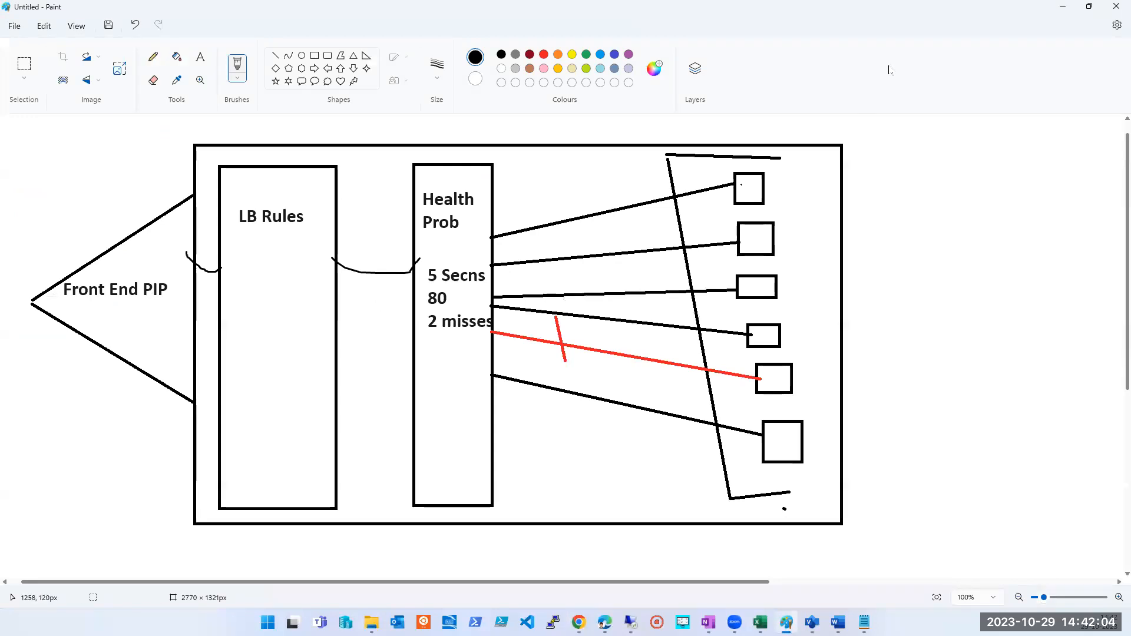
pyautogui.click(1059, 10)
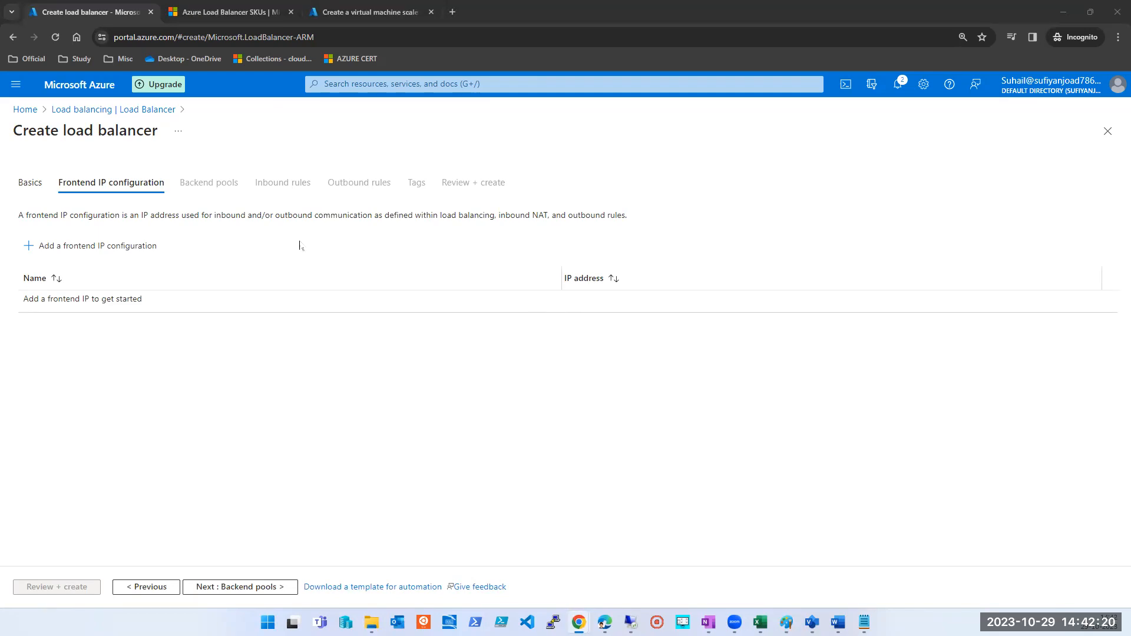
pyautogui.click(94, 244)
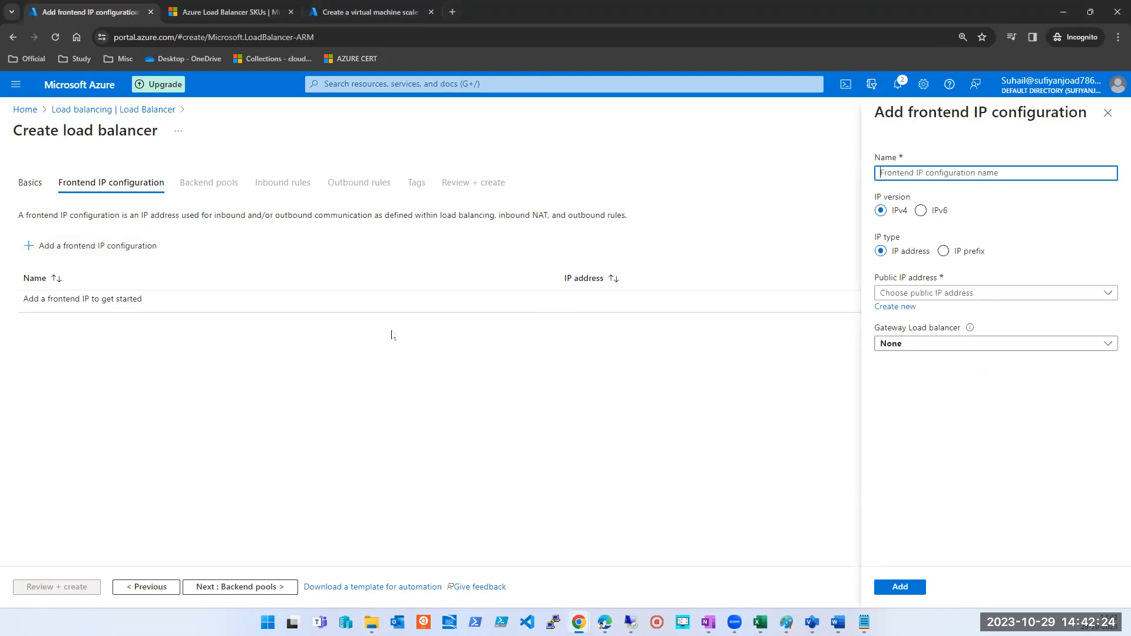
pyautogui.click(947, 175)
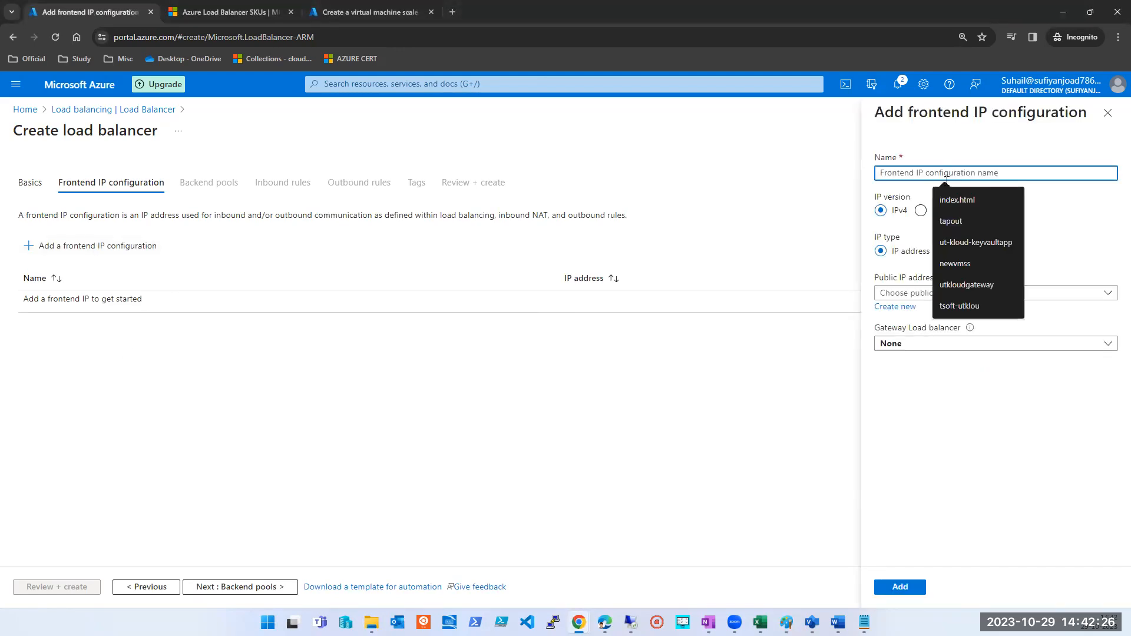
pyautogui.click(947, 175)
pyautogui.click(948, 175)
pyautogui.click(948, 175)
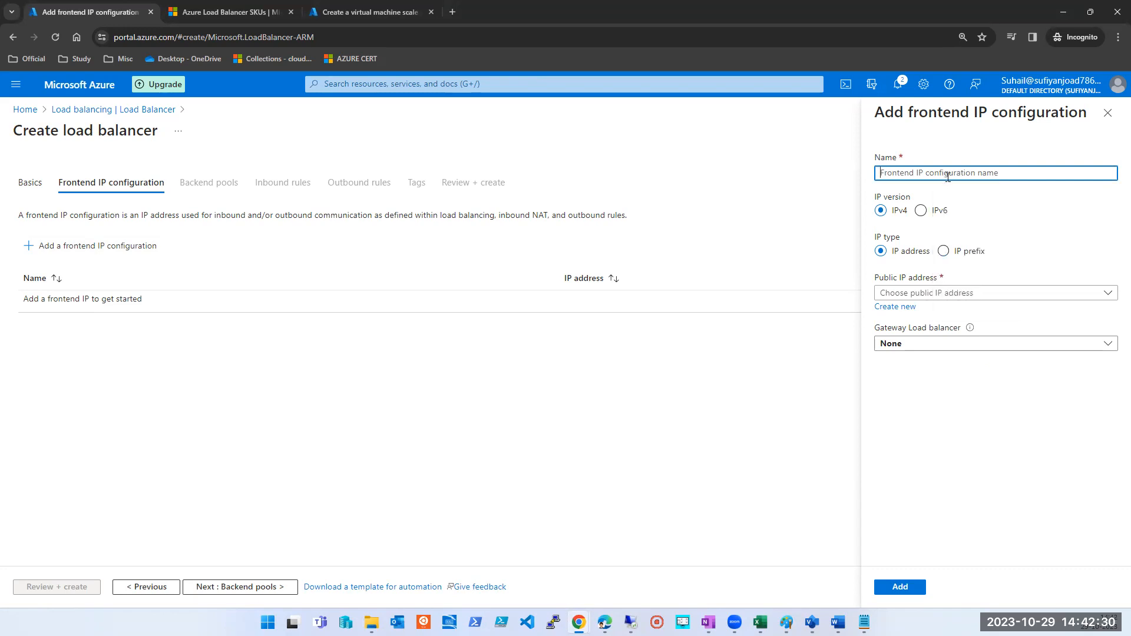
pyautogui.write('t')
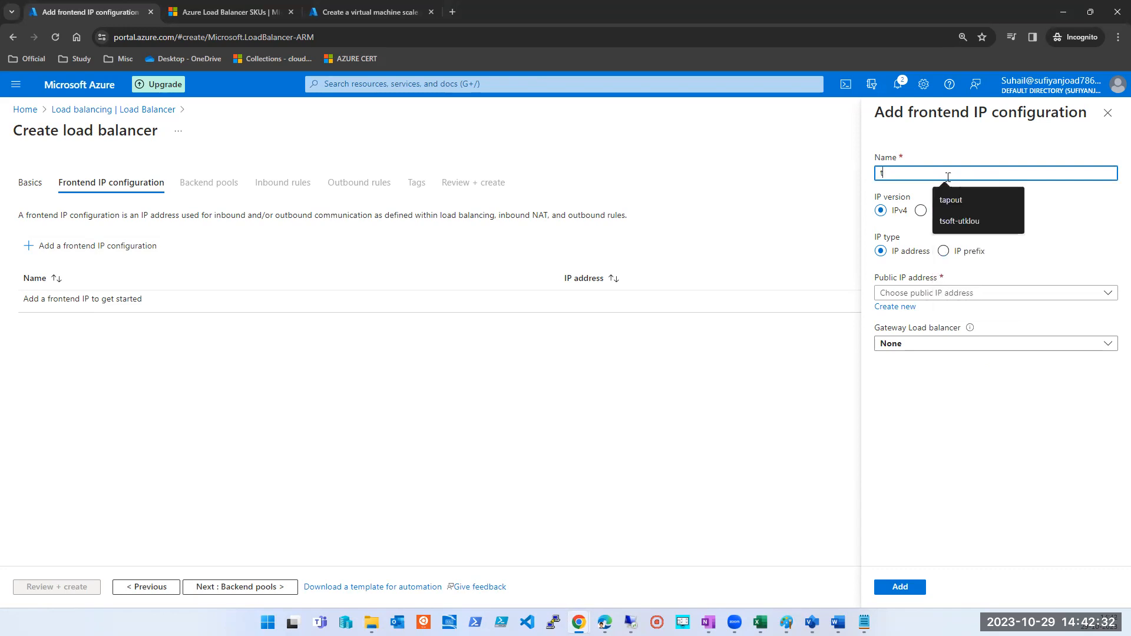
pyautogui.write('tkloudL')
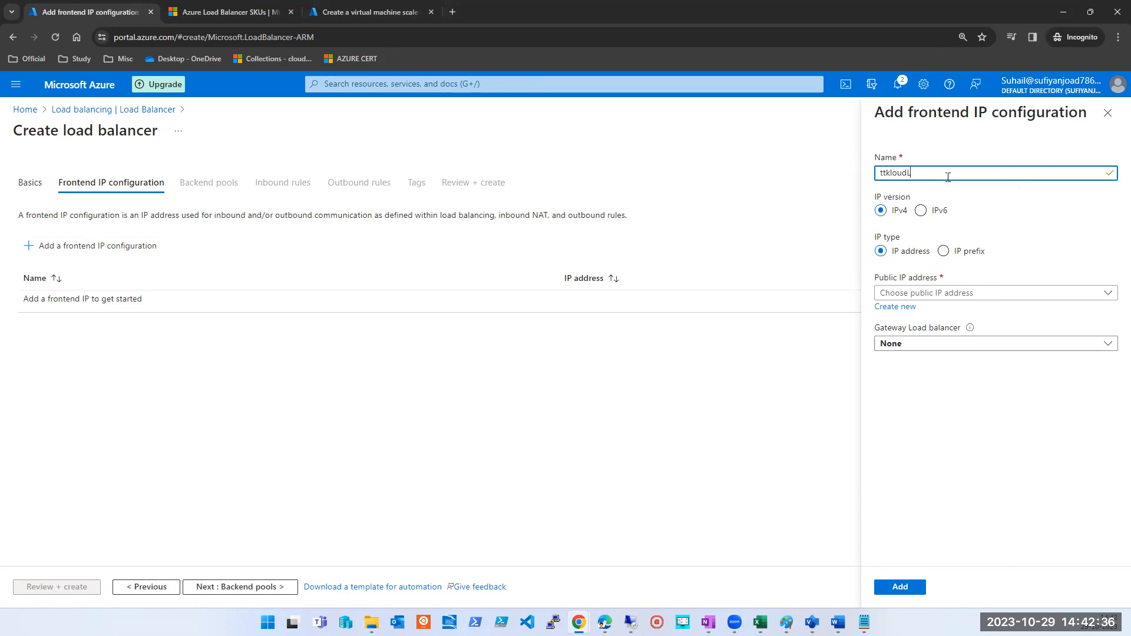
pyautogui.write('Bsesson')
pyautogui.doubleClick(948, 176)
pyautogui.hotkey('ctrl', 'c')
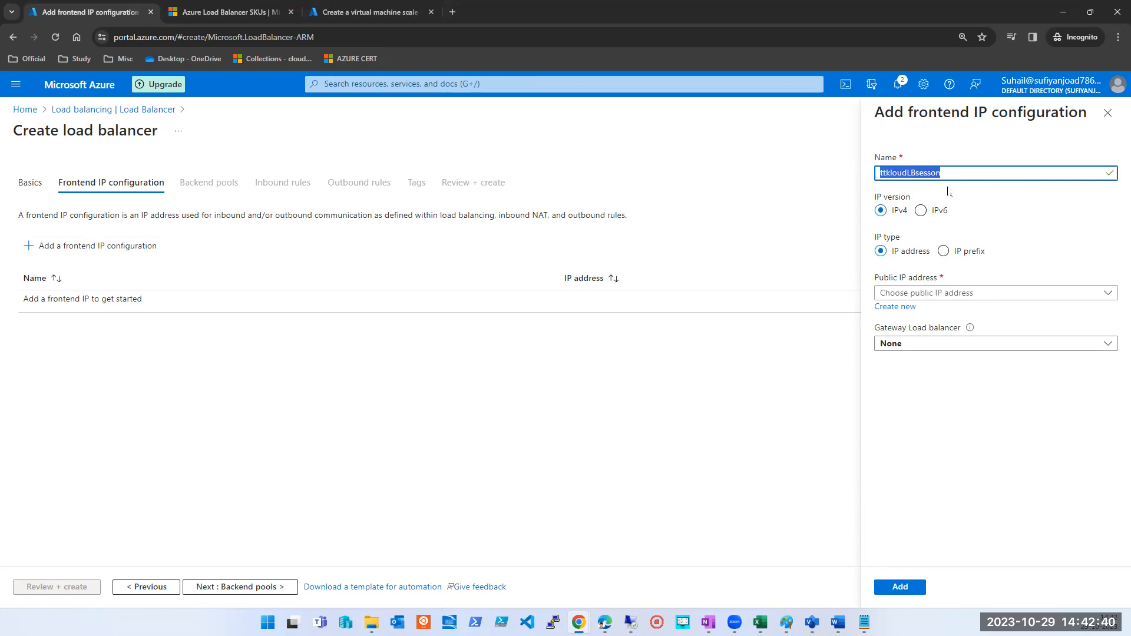
# - Create a public IP address named ttkloudLBsesson with availability zone No Zone, and add the frontend IP configuration
pyautogui.click(928, 298)
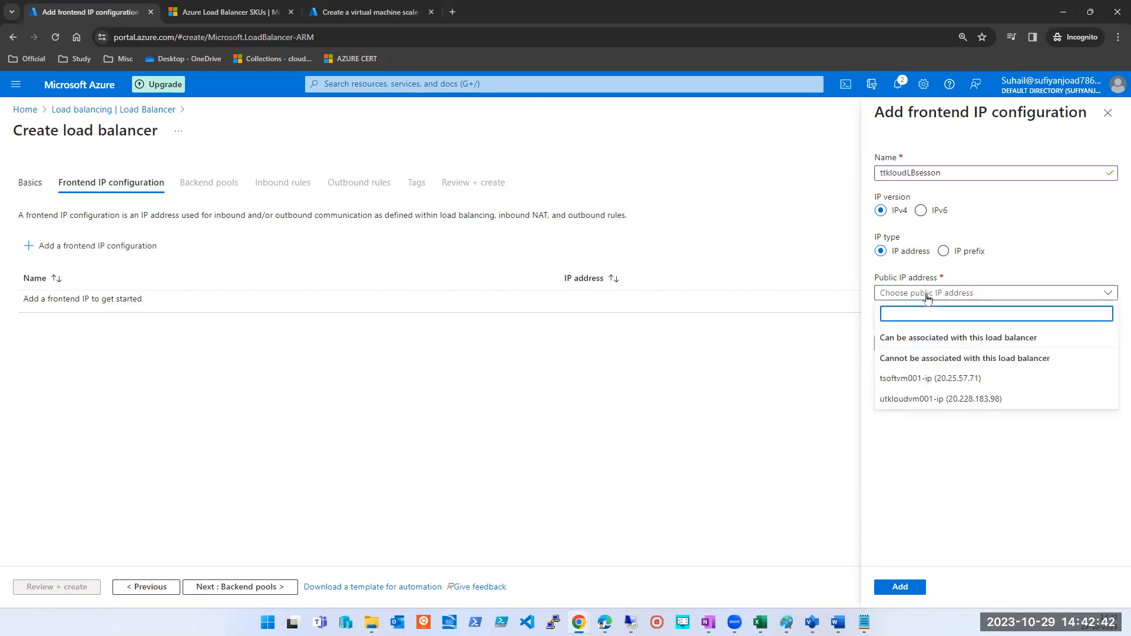
pyautogui.click(805, 371)
pyautogui.click(895, 307)
pyautogui.click(971, 353)
pyautogui.hotkey('ctrl', 'v')
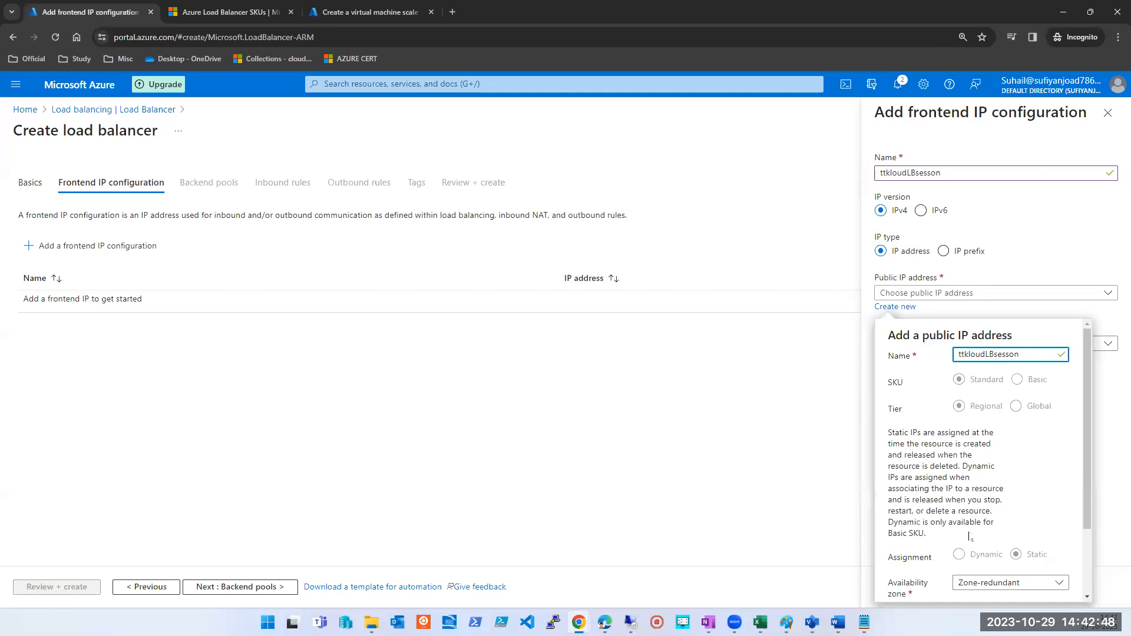
pyautogui.scroll(-2, 970, 536)
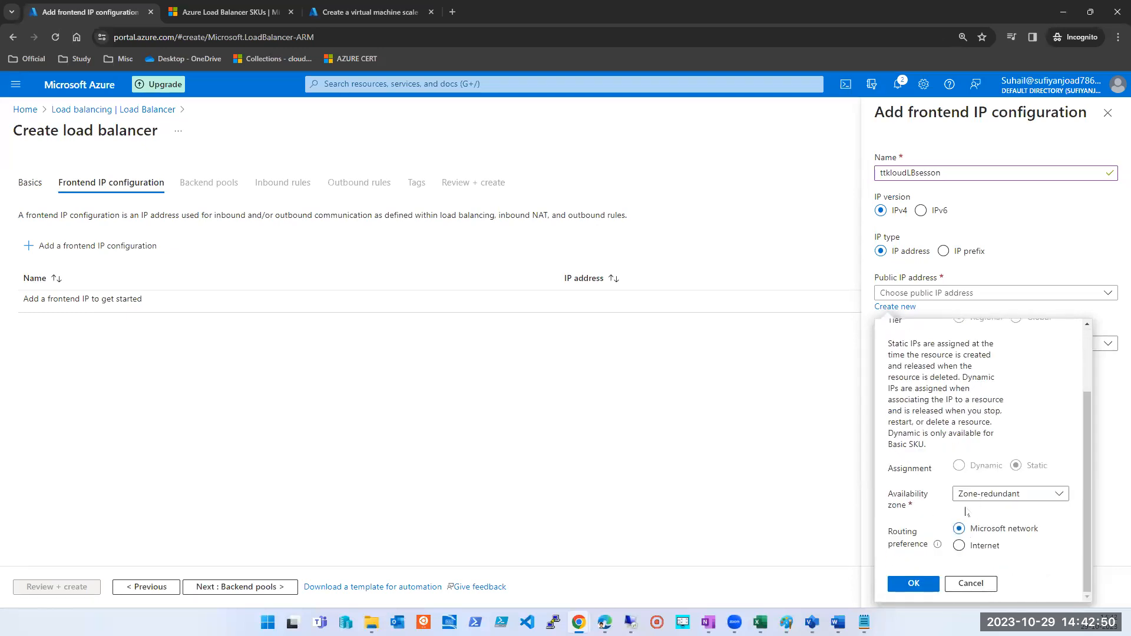
pyautogui.click(998, 496)
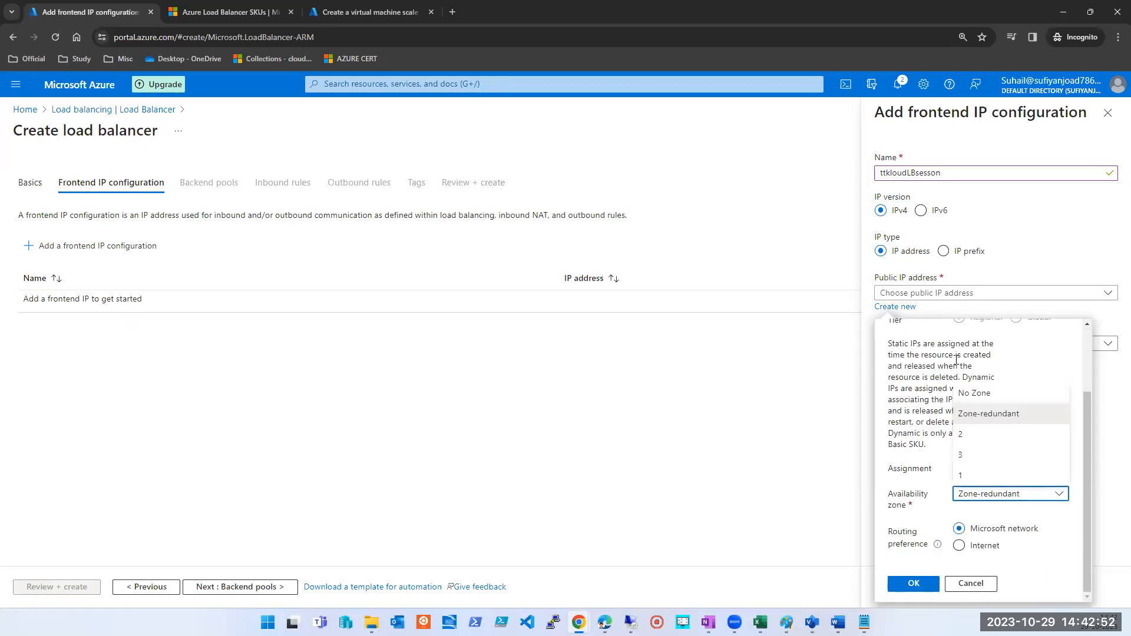
pyautogui.click(973, 393)
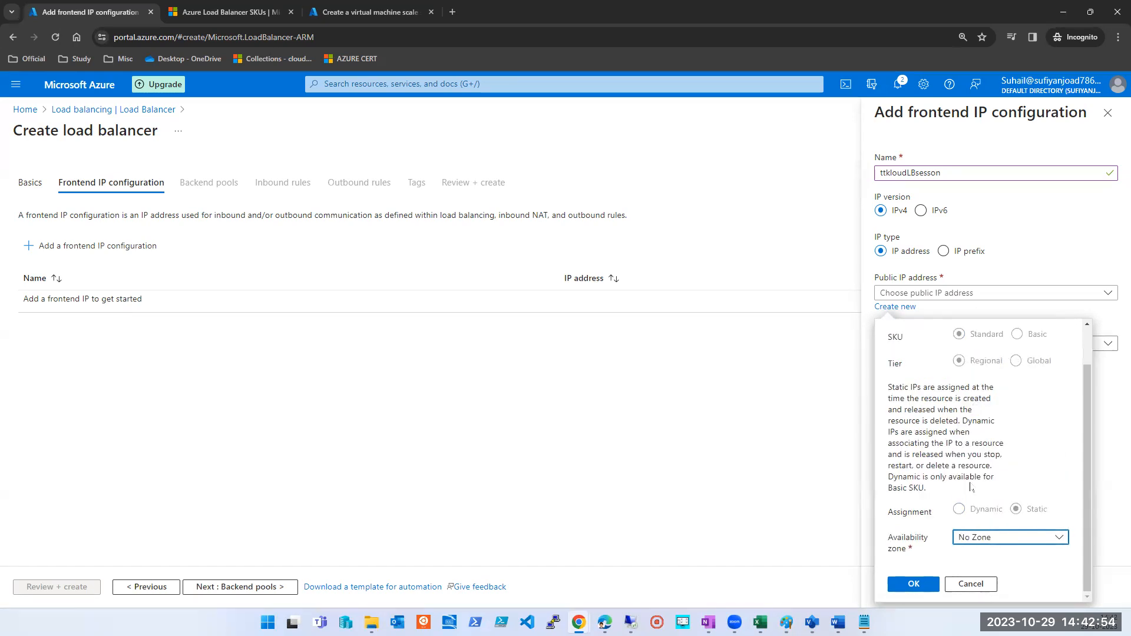
pyautogui.click(987, 537)
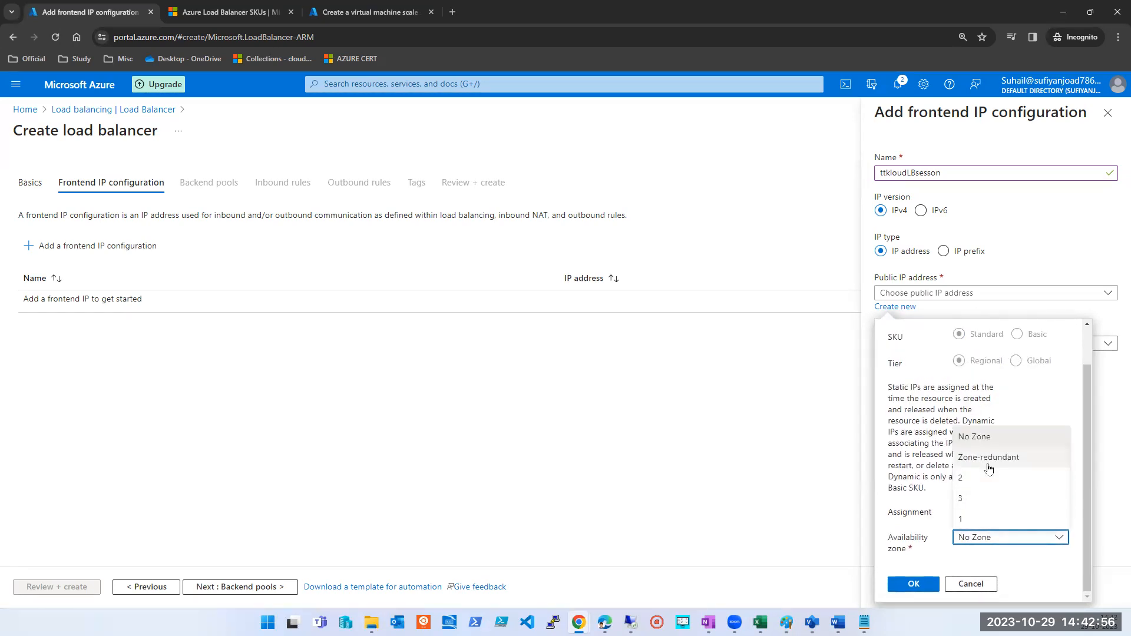
pyautogui.click(927, 545)
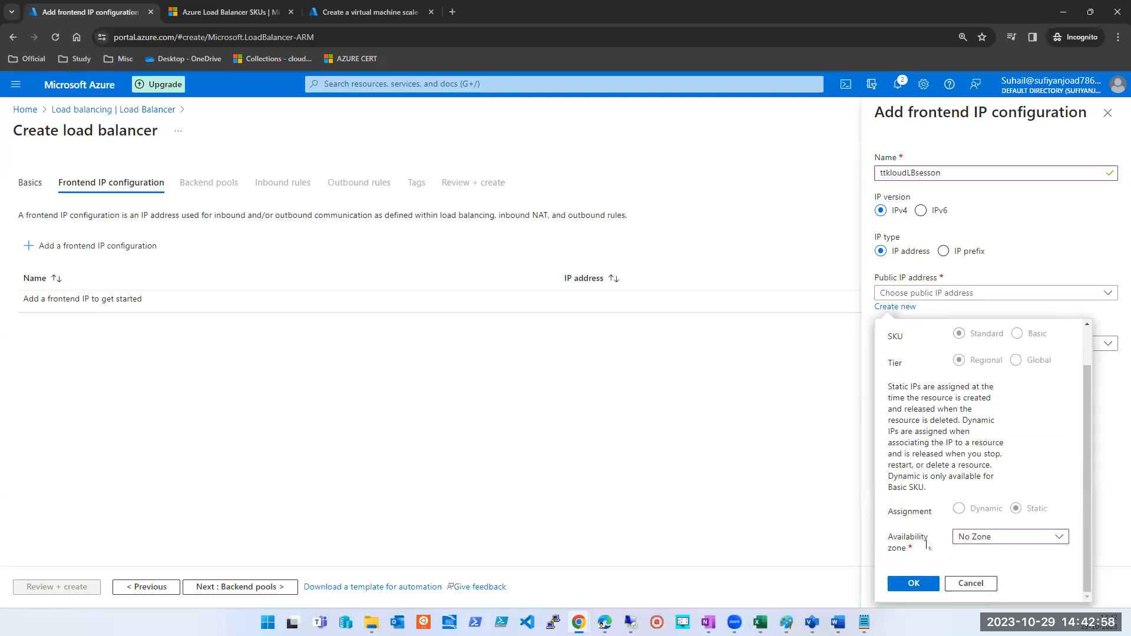
pyautogui.click(912, 585)
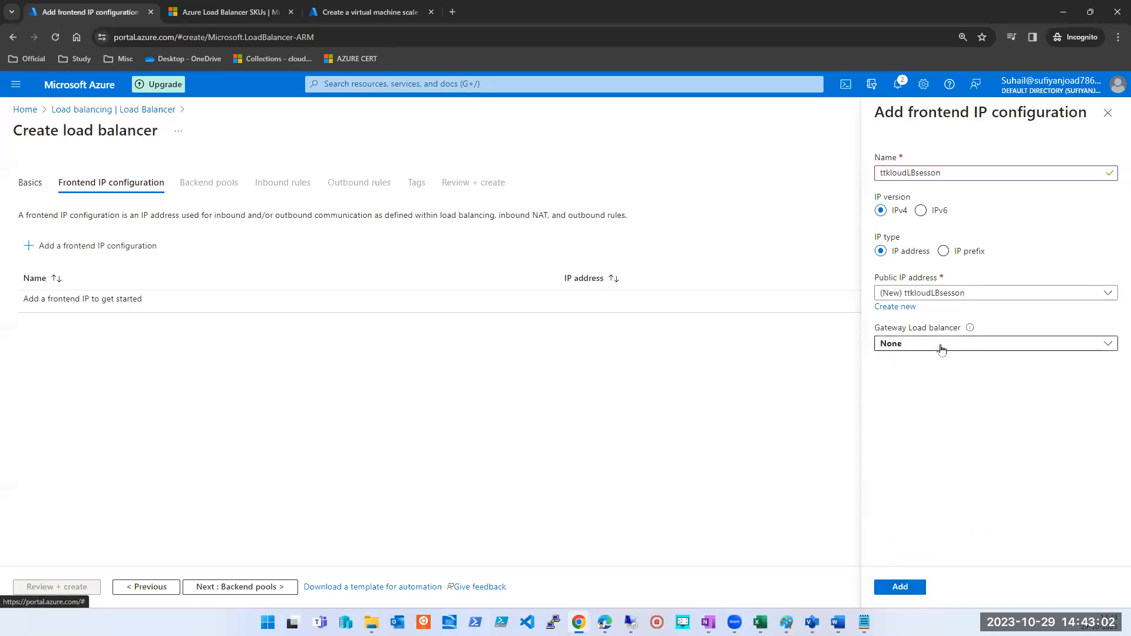
pyautogui.click(905, 587)
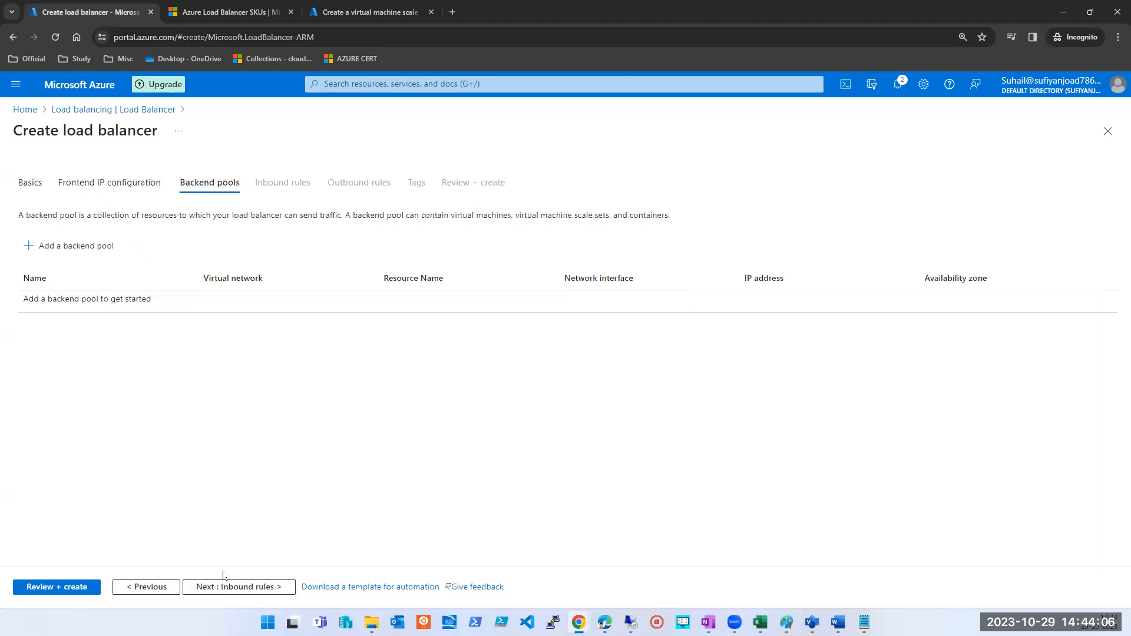
# - Go through backend pools, inbound rules and outbound rules without adding entries, and review and create the load balancer
pyautogui.click(73, 246)
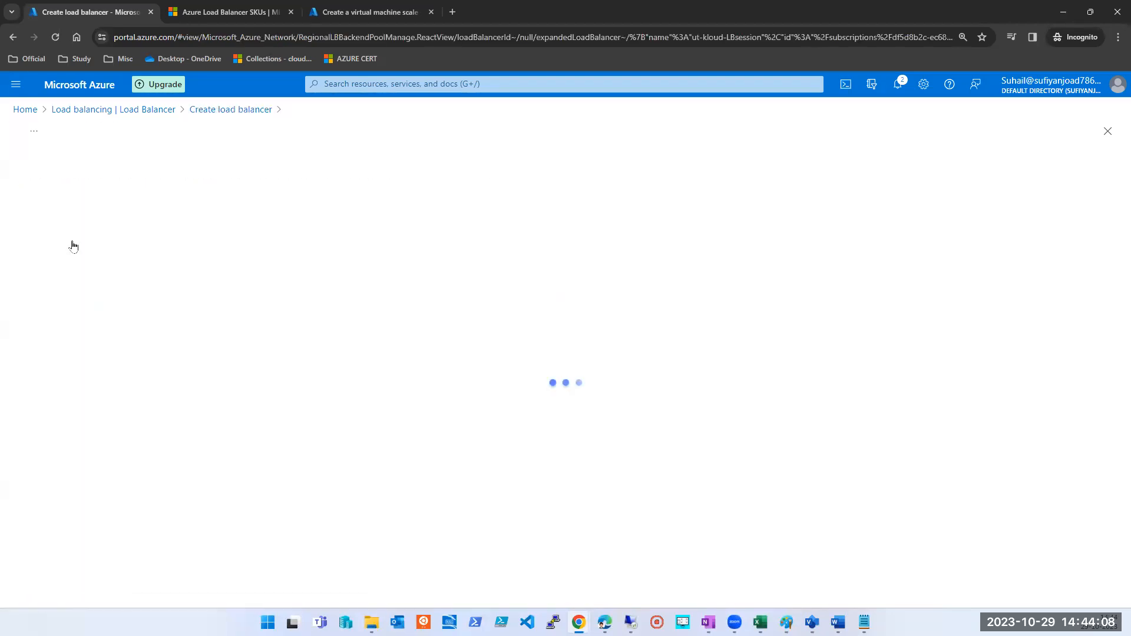
pyautogui.click(1108, 131)
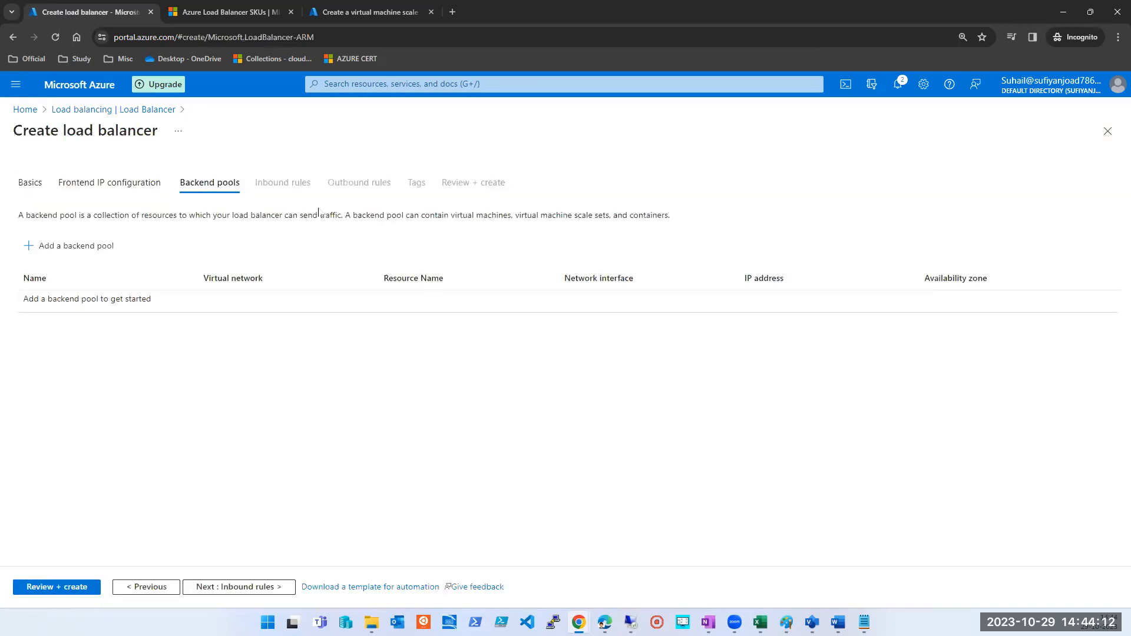
pyautogui.click(241, 586)
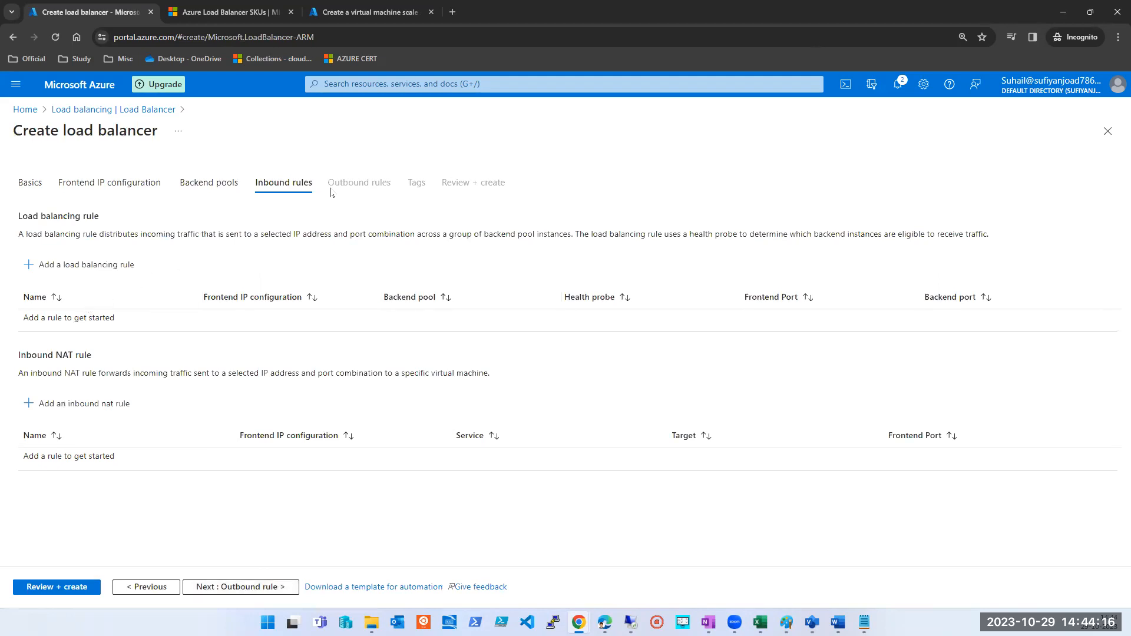
pyautogui.click(282, 588)
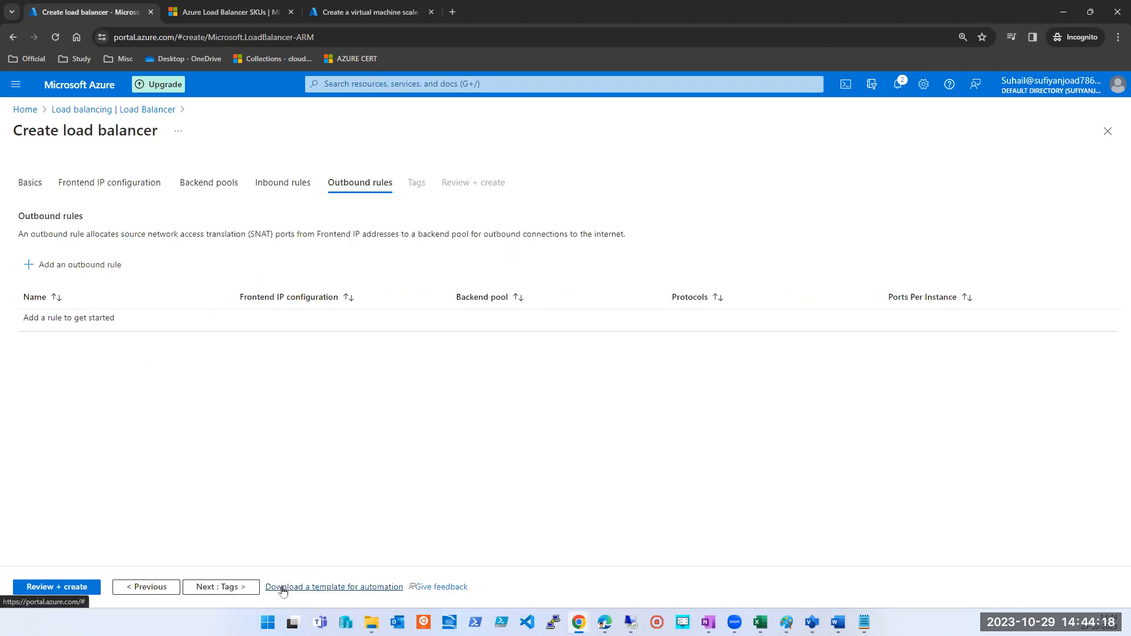
pyautogui.click(283, 587)
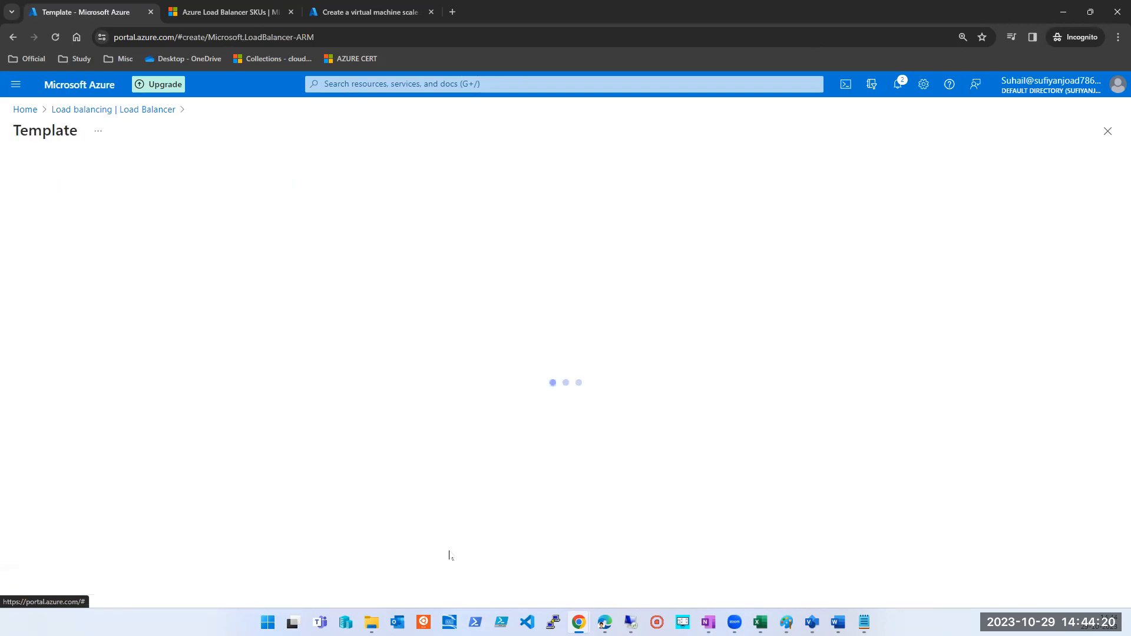
pyautogui.click(1108, 131)
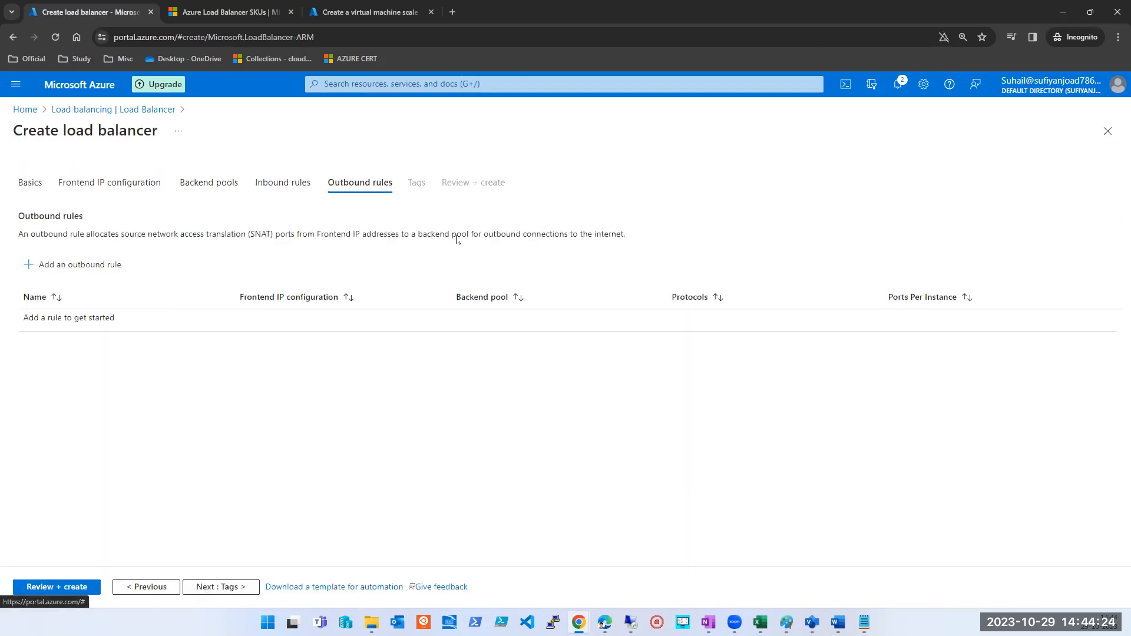
pyautogui.click(52, 587)
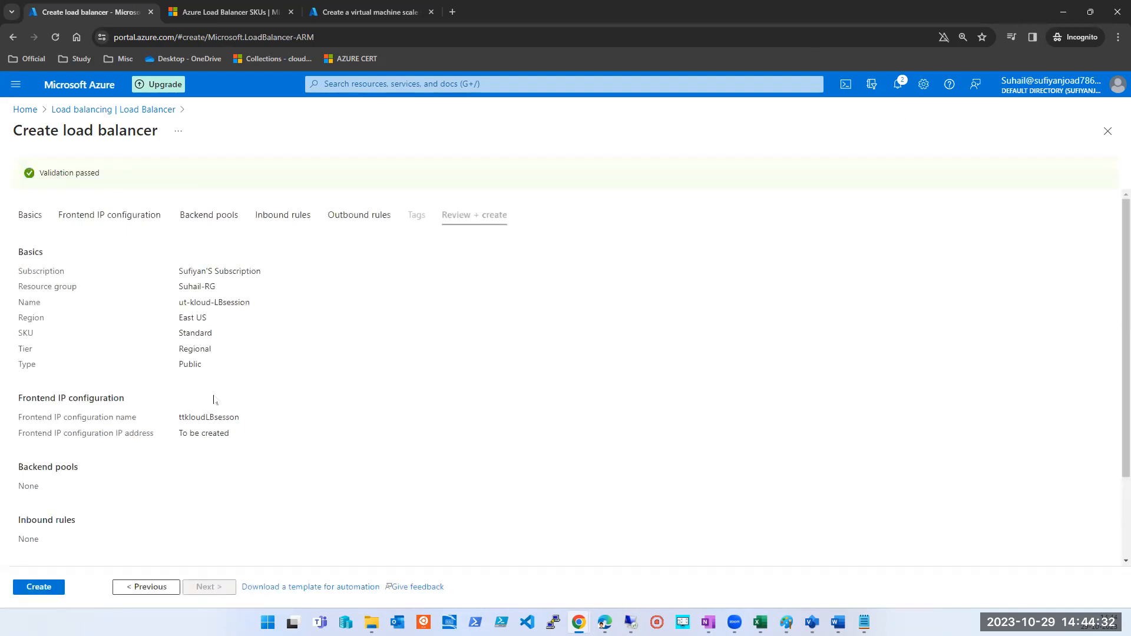
pyautogui.click(25, 589)
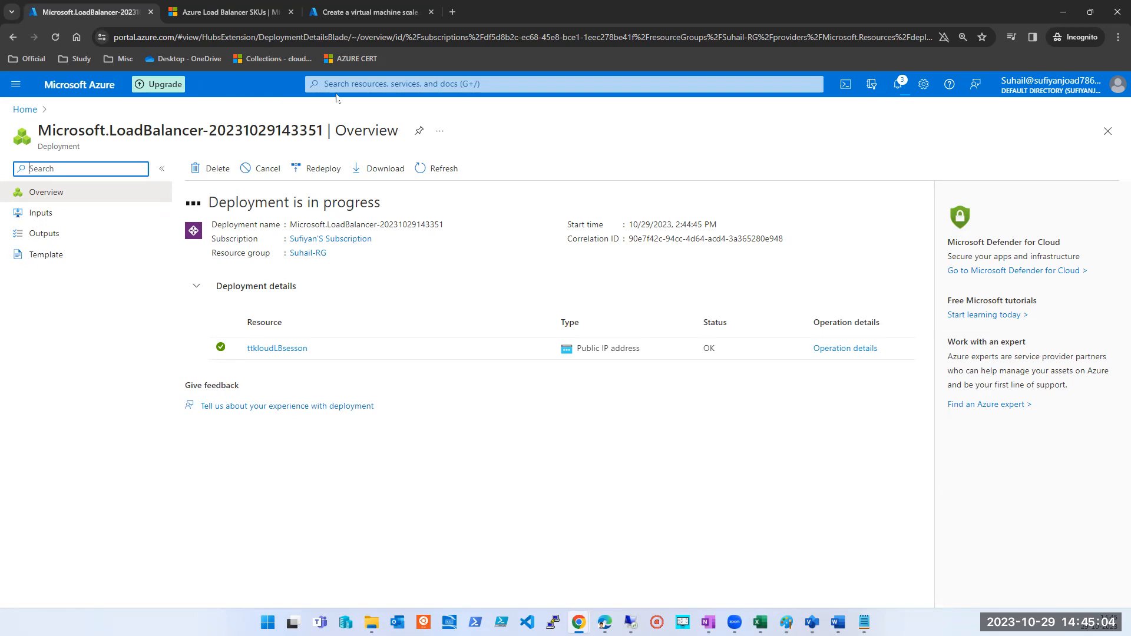
# - Check the load balancer deployment's status and discard the unfinished virtual machine scale set form
pyautogui.click(343, 18)
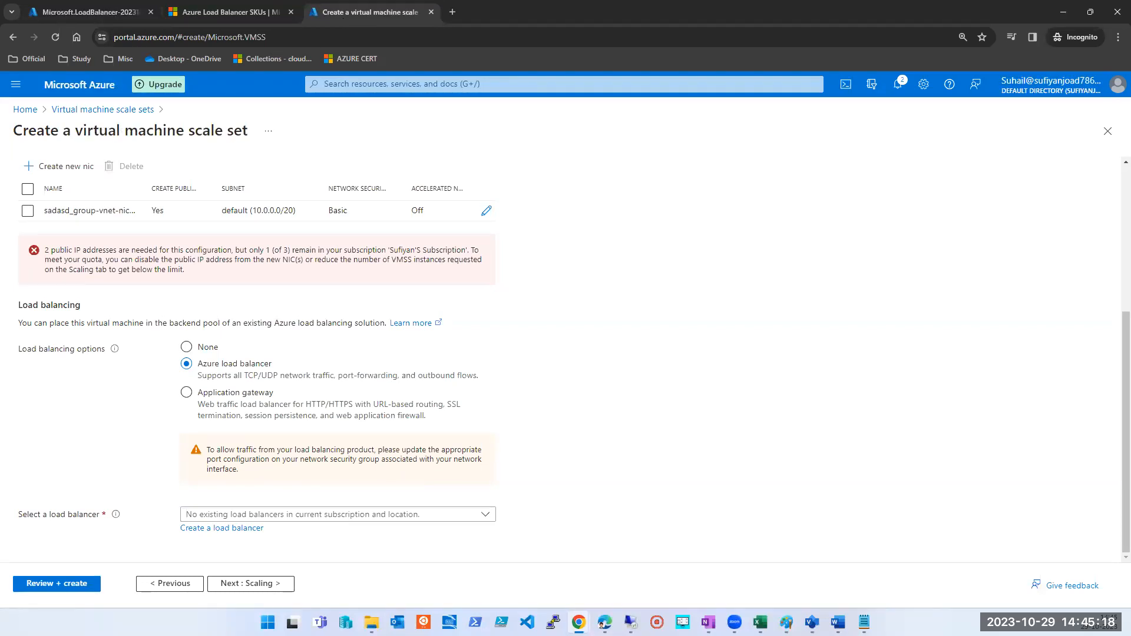
pyautogui.hotkey('alt', 'Tab')
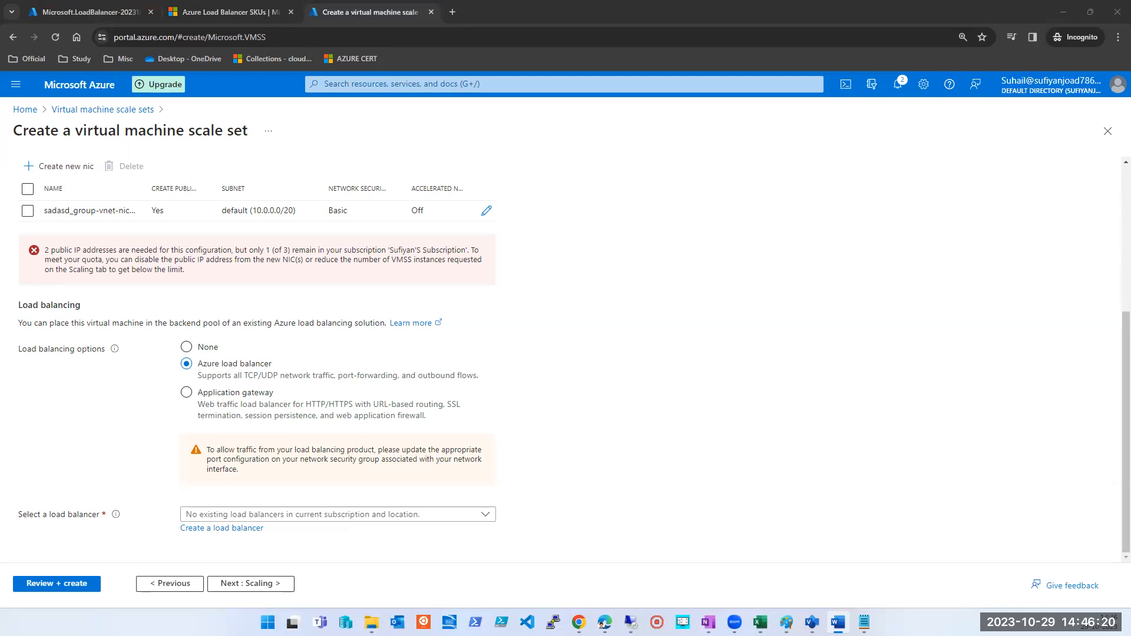
pyautogui.click(75, 13)
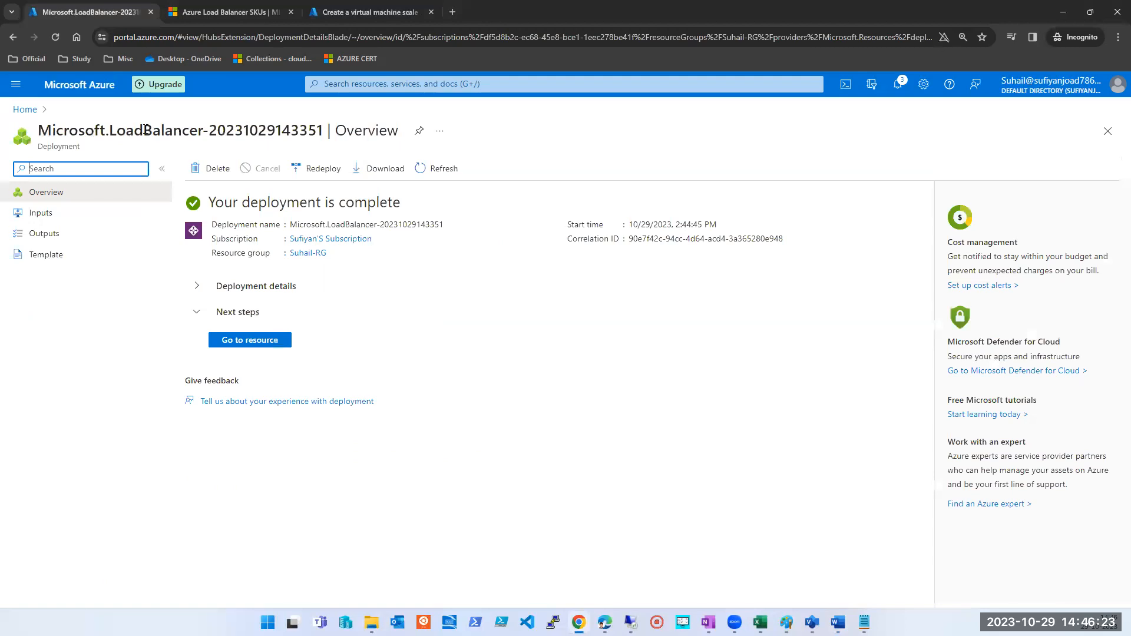
pyautogui.click(321, 21)
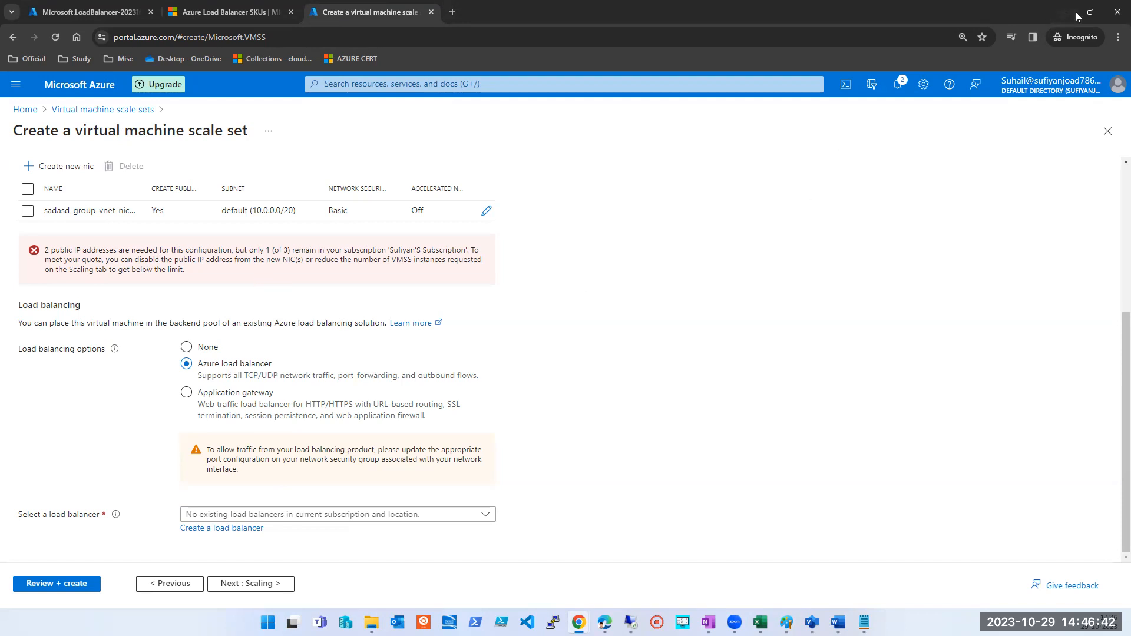
pyautogui.click(1104, 132)
pyautogui.click(611, 111)
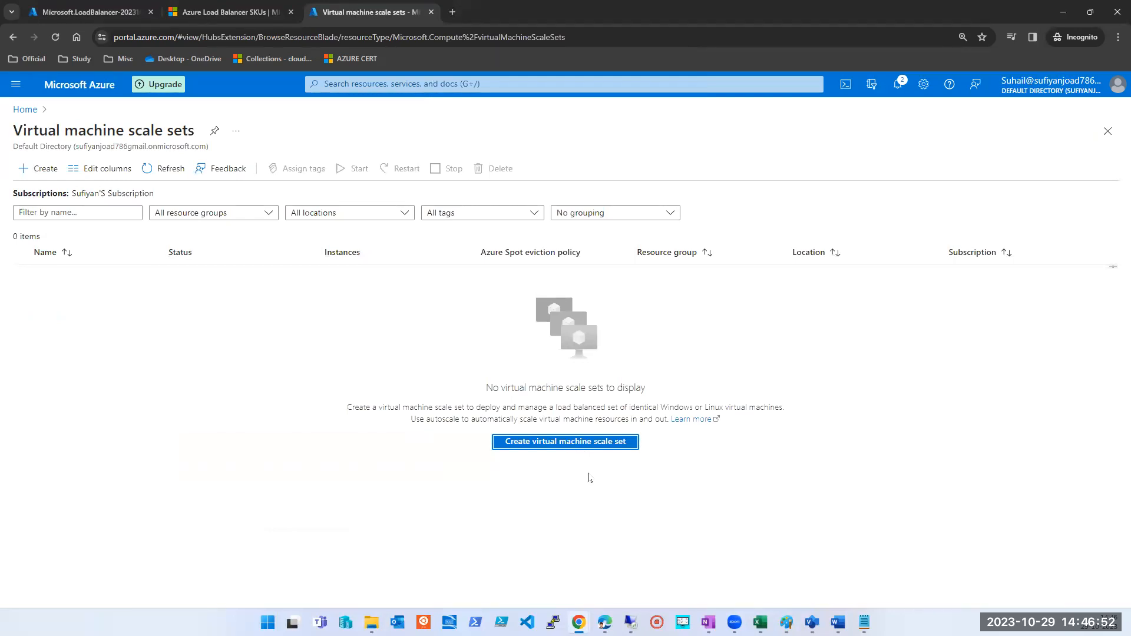
# - Switch to Paint to view the load balancer sketch with LB rules and health probe
pyautogui.hotkey('alt', 'Tab')
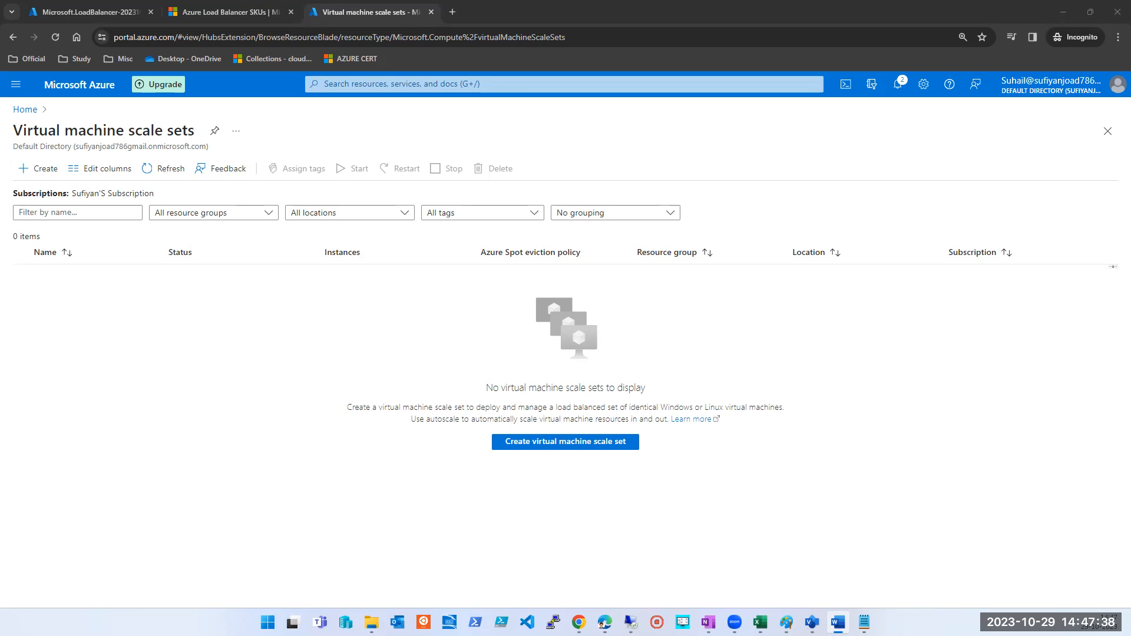
pyautogui.click(787, 622)
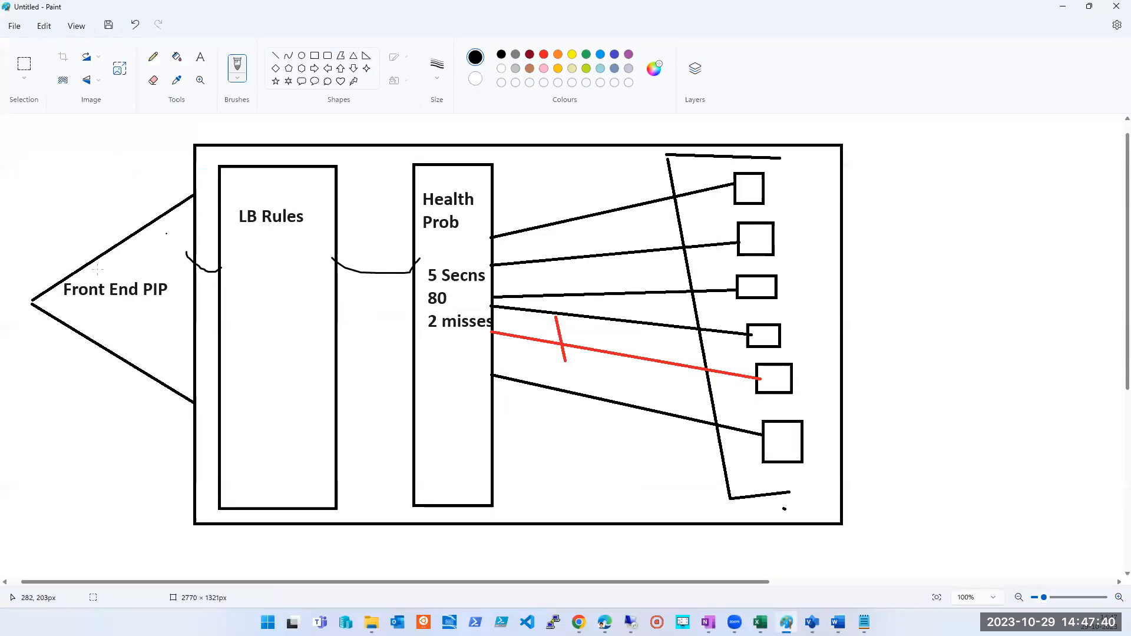